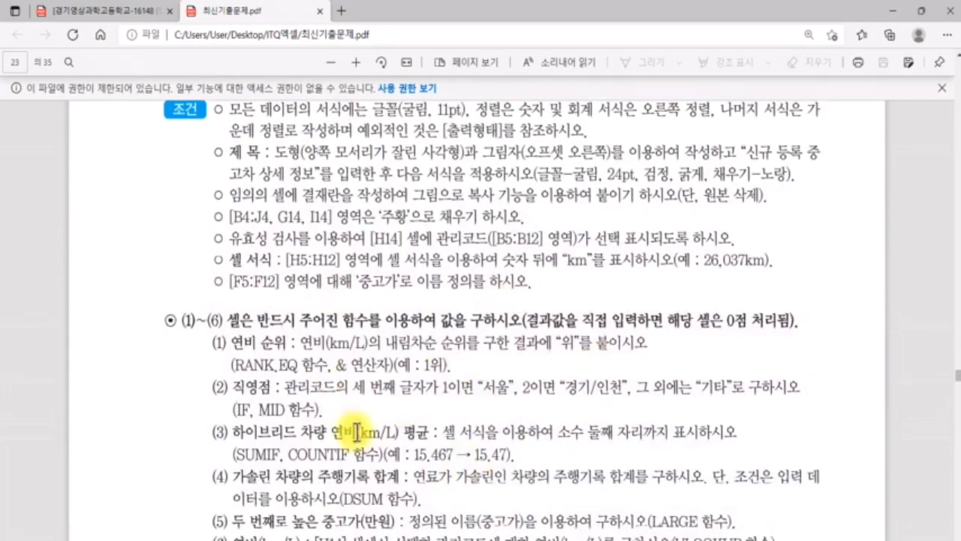
Step: Read the requirements of task (1) 연비 순위 in the exam PDF, including the specified RANK.EQ function and & operator
click(480, 513)
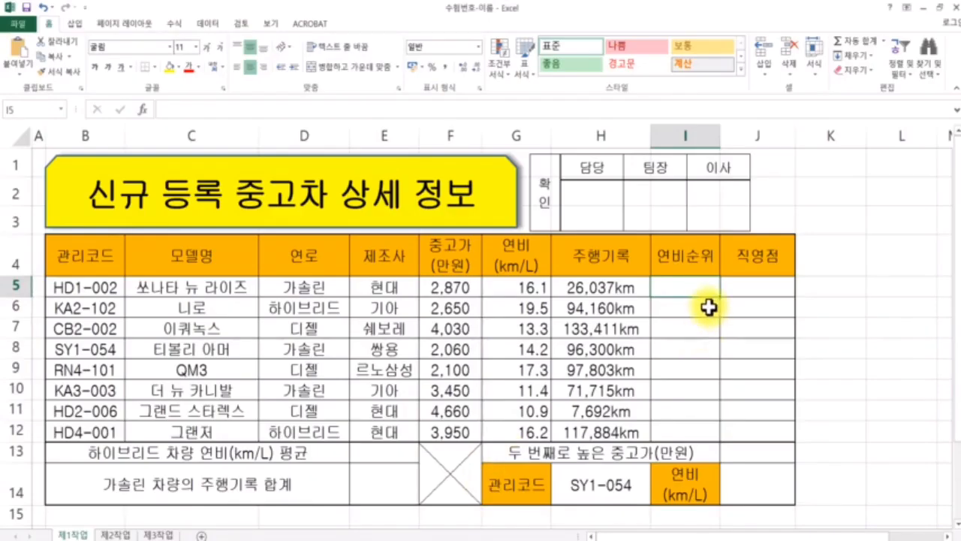
click(422, 539)
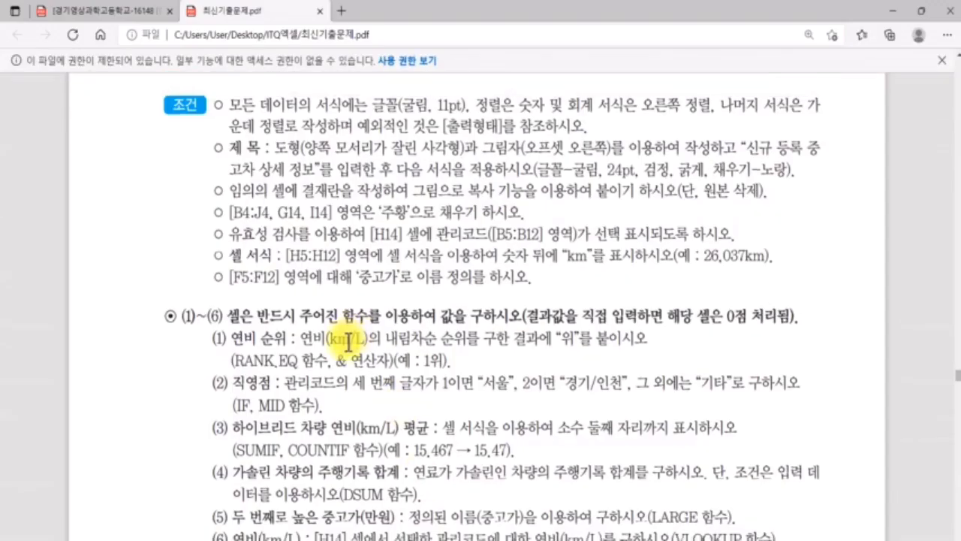
scroll(343, 341, down, 1)
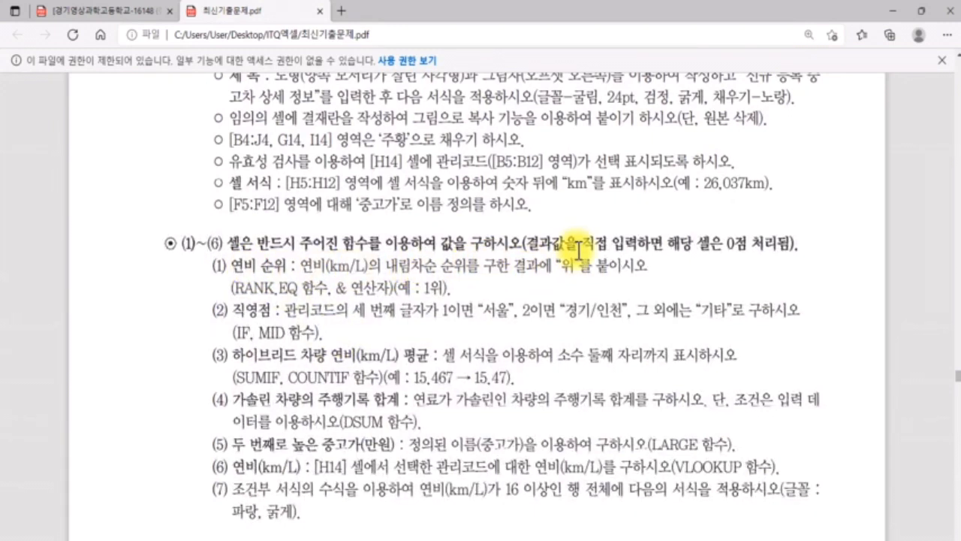
drag(391, 289, 460, 291)
click(461, 292)
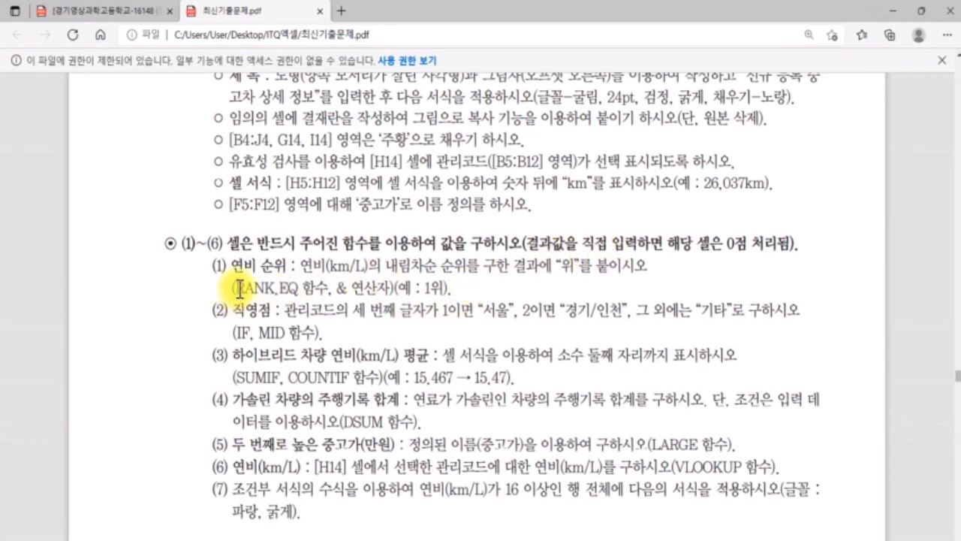
drag(233, 290, 392, 289)
click(526, 370)
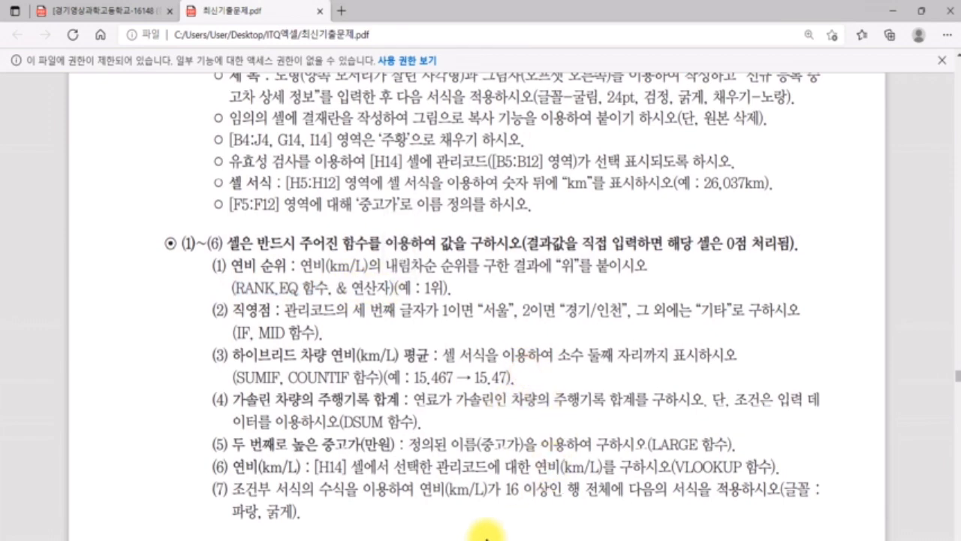
Step: Switch to the Excel workbook, search the function wizard for rank.eq, and insert RANK.EQ into cell I5
click(486, 539)
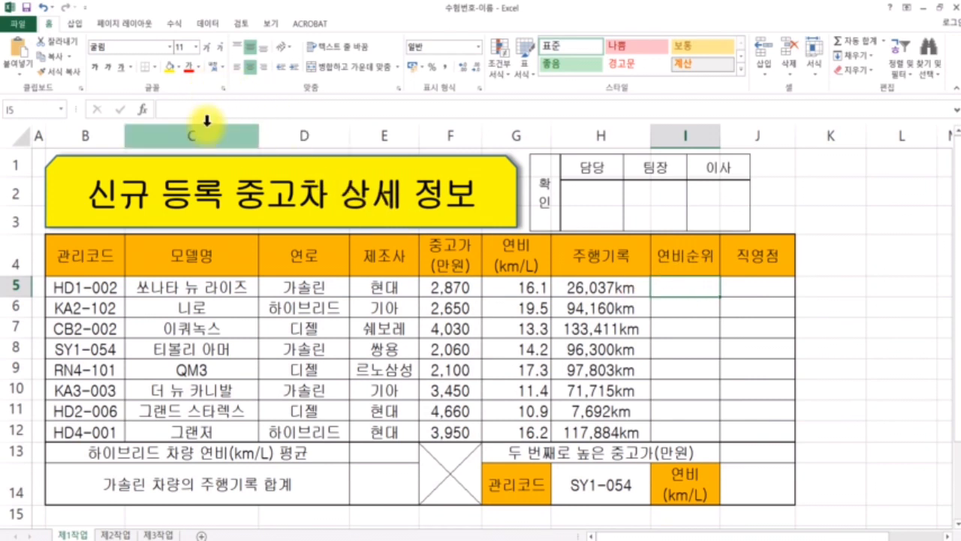
click(144, 112)
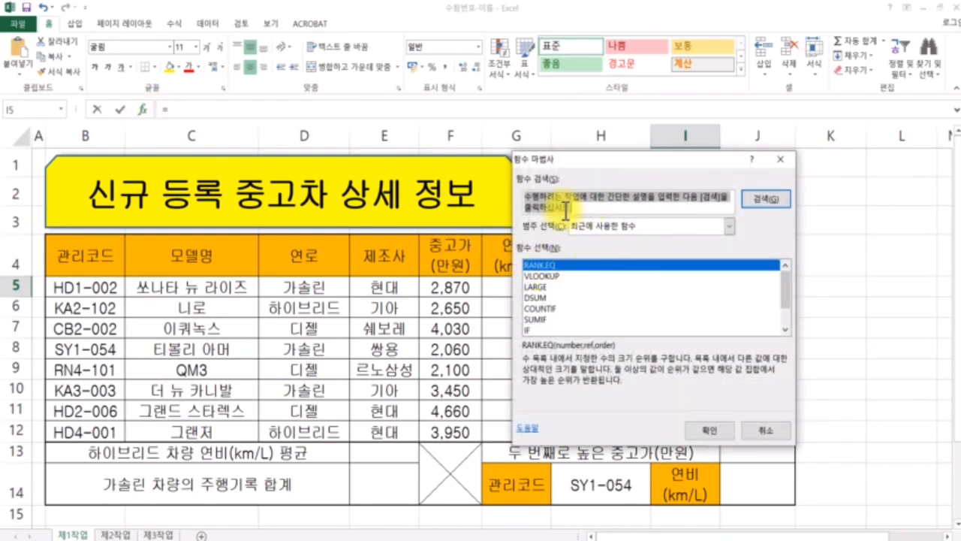
text(rank.eq)
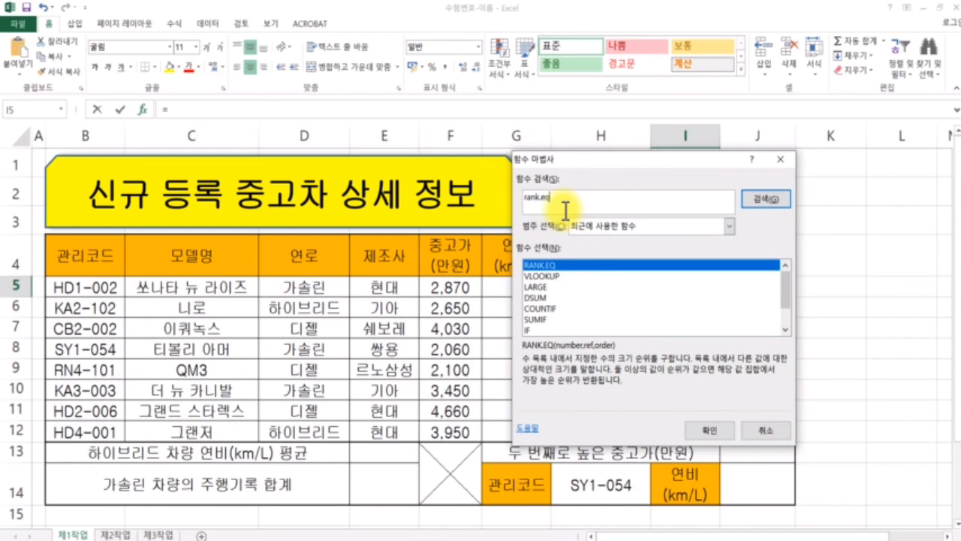
key(Return)
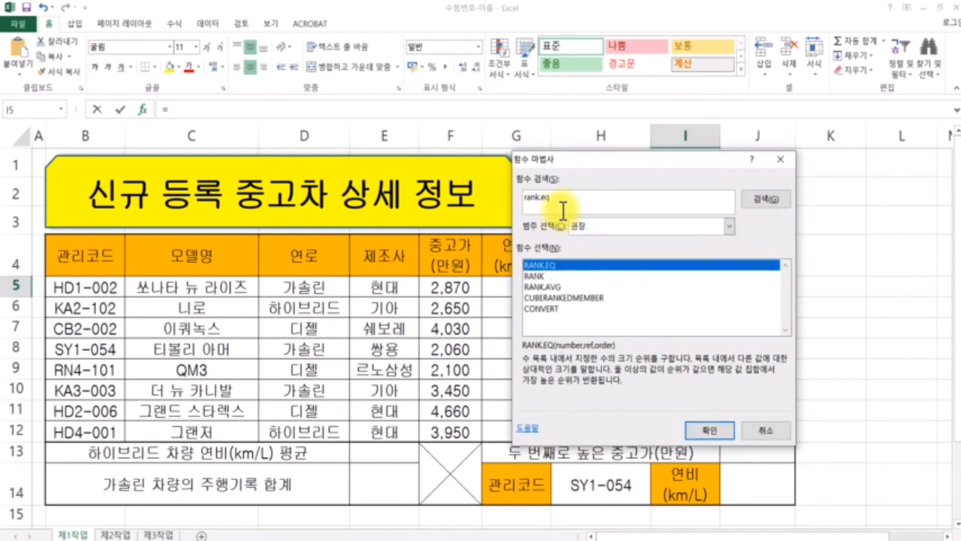
click(705, 435)
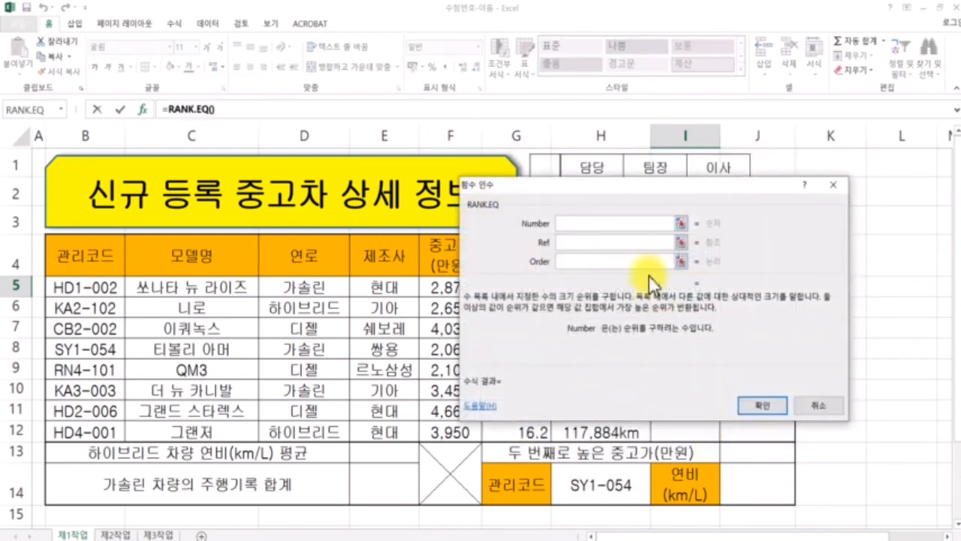
Step: Rank G5 within G5:G12 using order 0, and copy the formula from I5 down to I12
drag(610, 178, 574, 329)
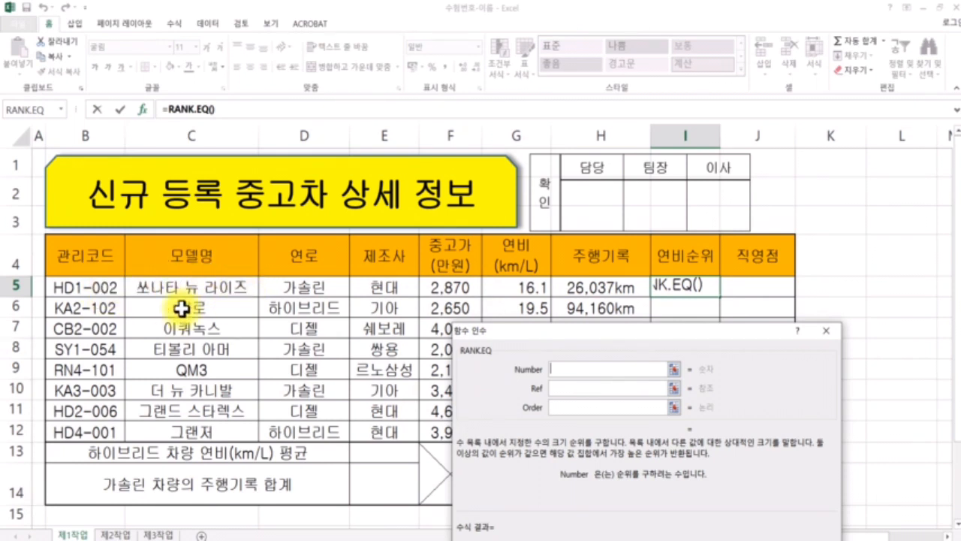
click(521, 287)
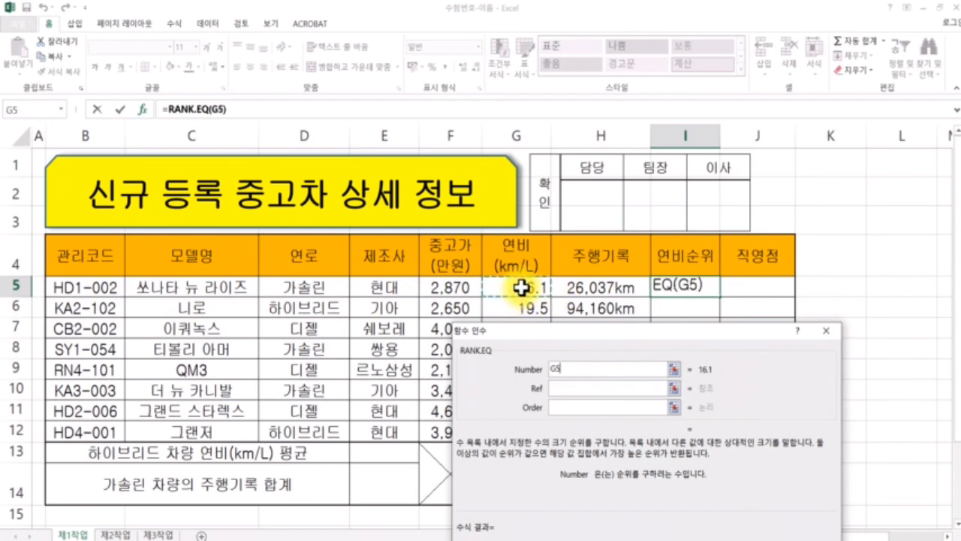
click(569, 388)
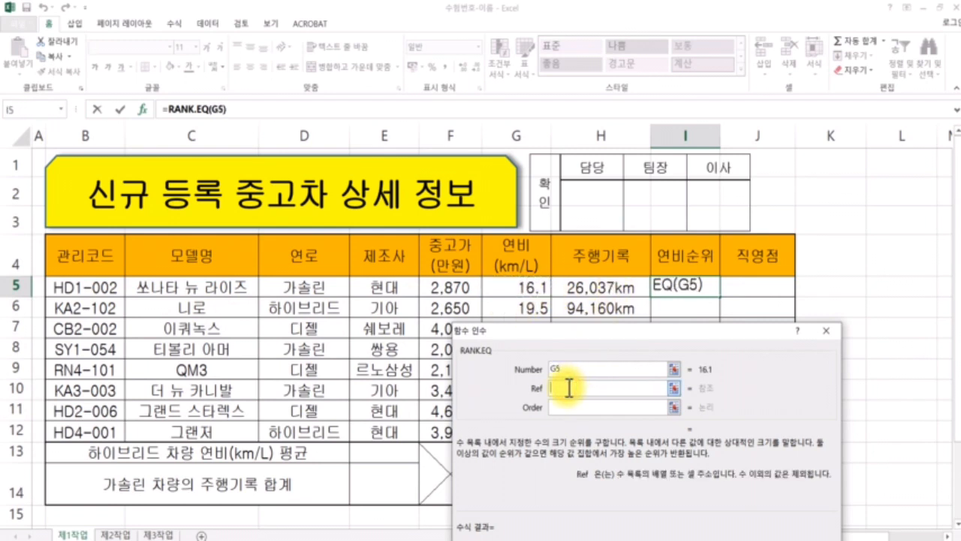
drag(570, 331, 681, 333)
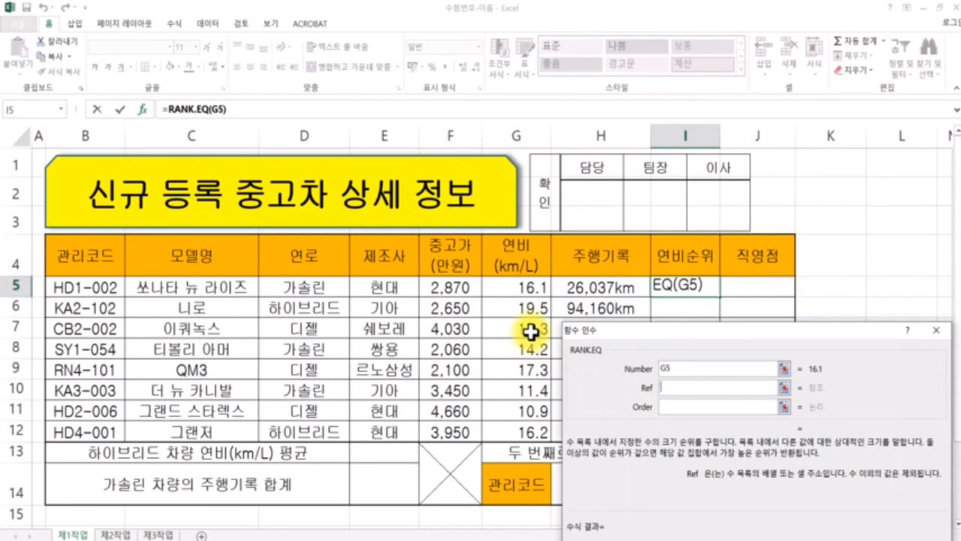
click(504, 286)
drag(504, 286, 500, 436)
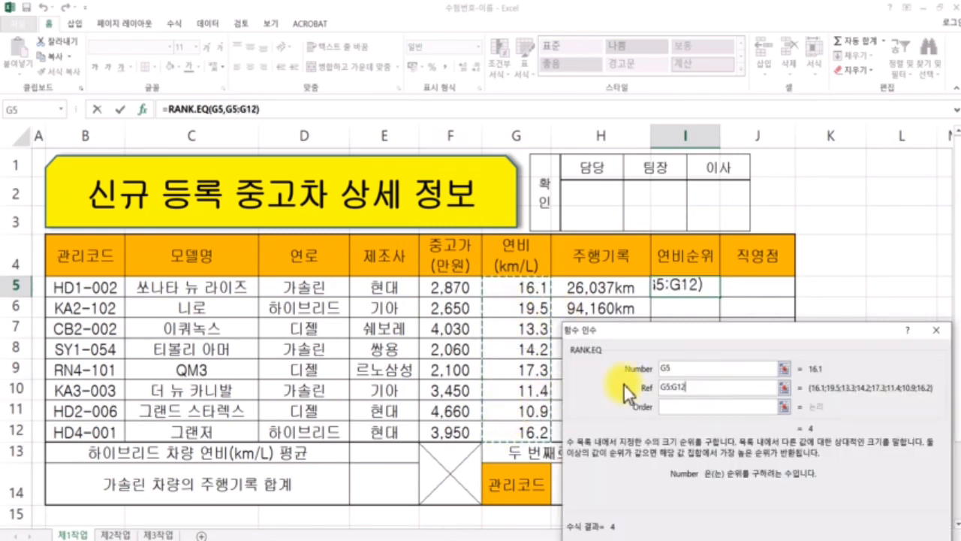
click(698, 405)
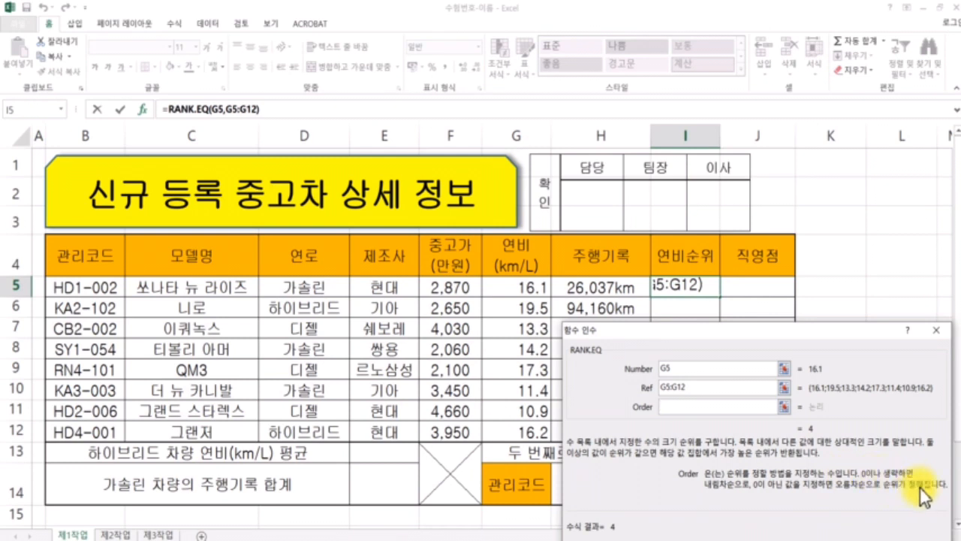
text(0)
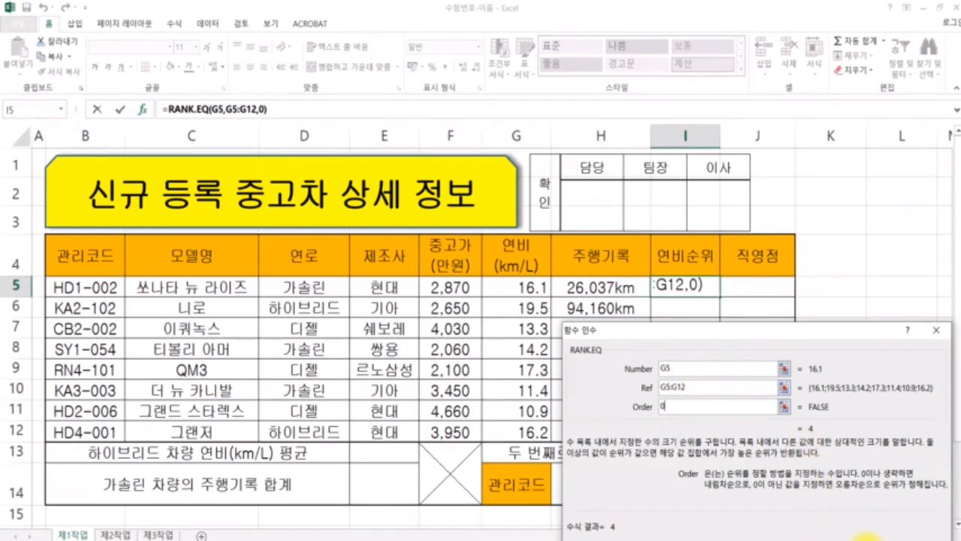
click(867, 537)
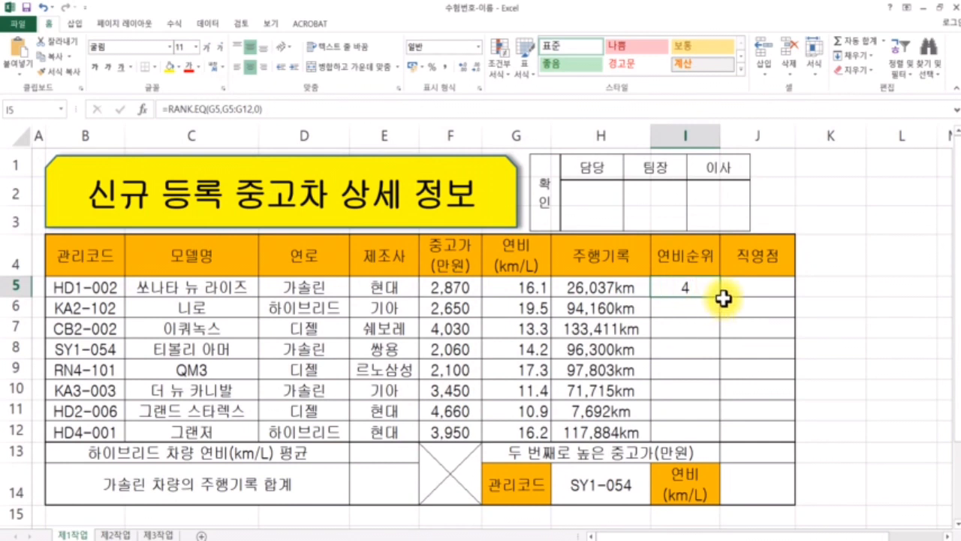
drag(721, 298, 718, 437)
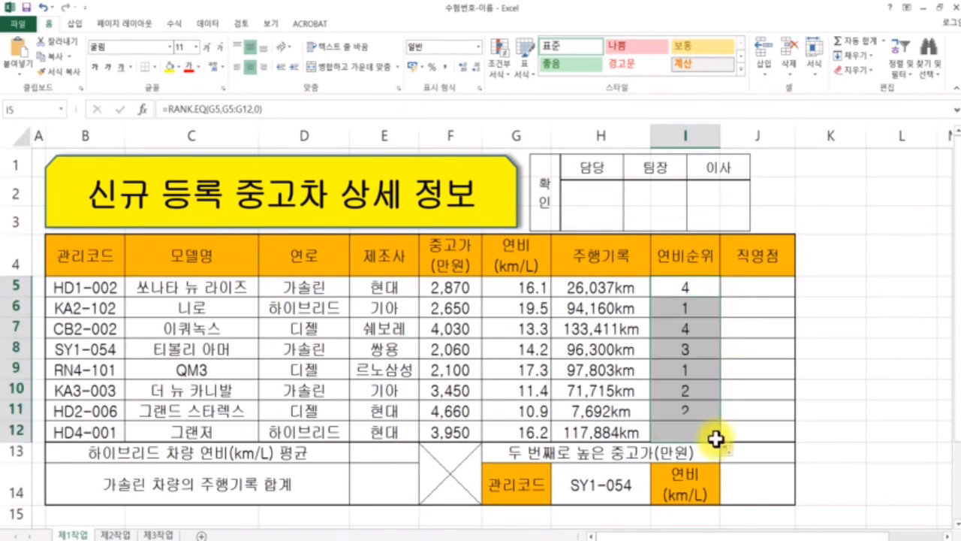
Step: Compare the ranks in the 연비순위 column with the fuel economy values in column G
click(688, 287)
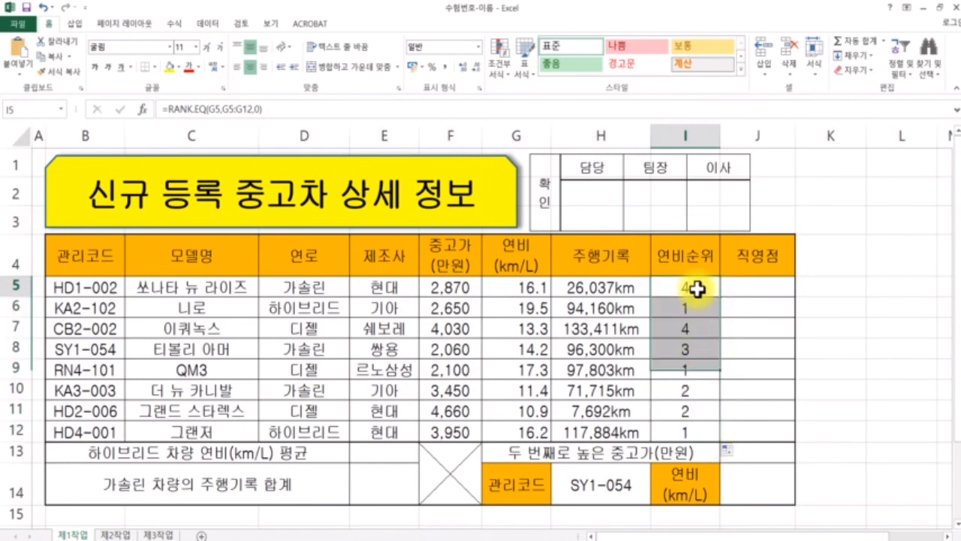
click(701, 312)
click(702, 369)
click(693, 432)
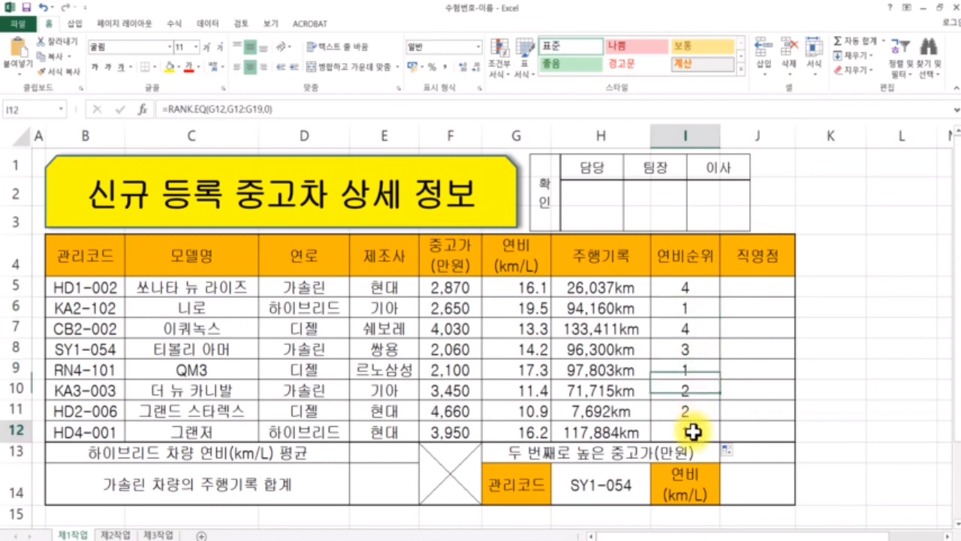
click(524, 432)
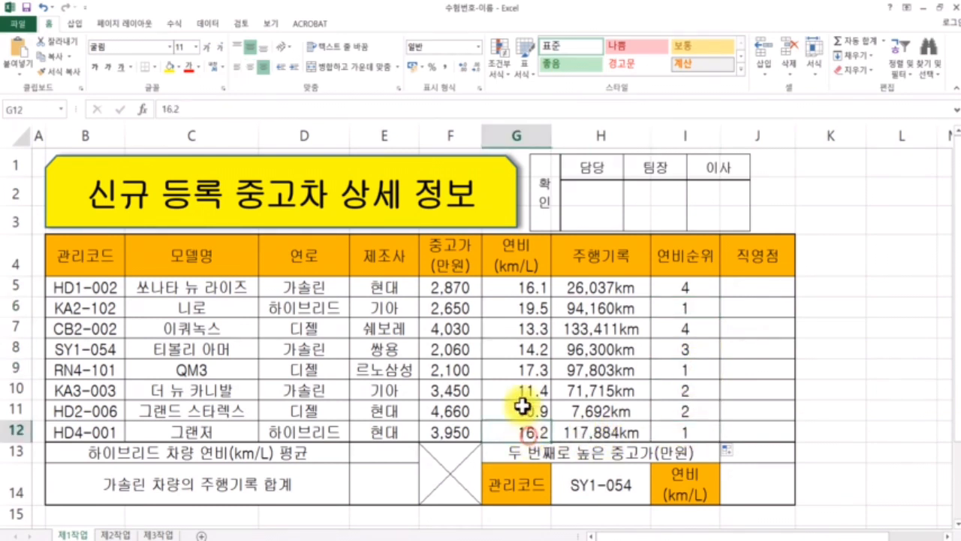
click(544, 307)
click(538, 370)
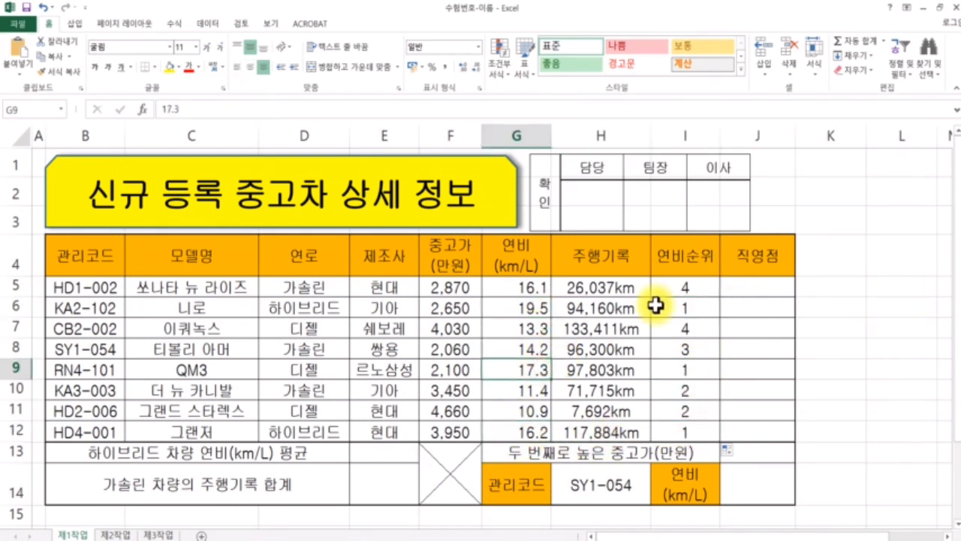
click(695, 331)
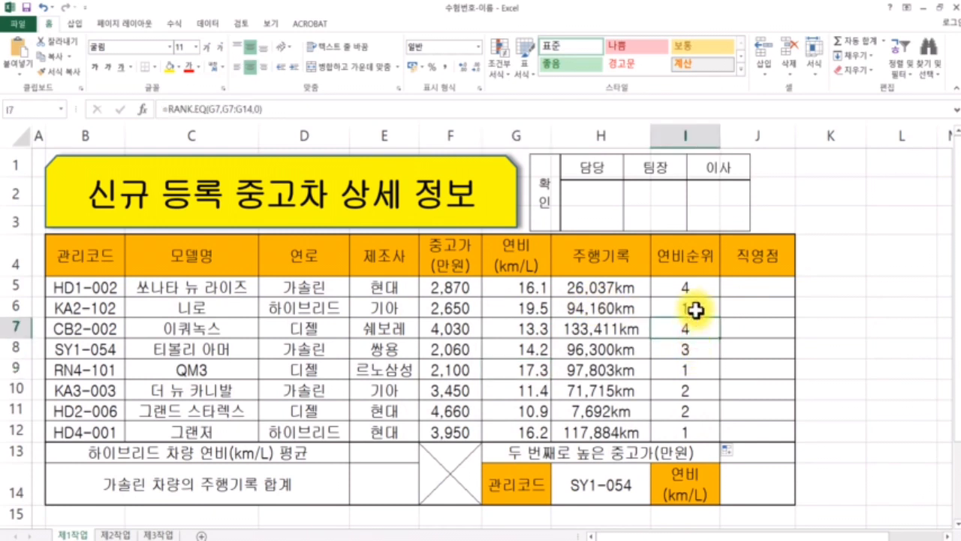
click(696, 313)
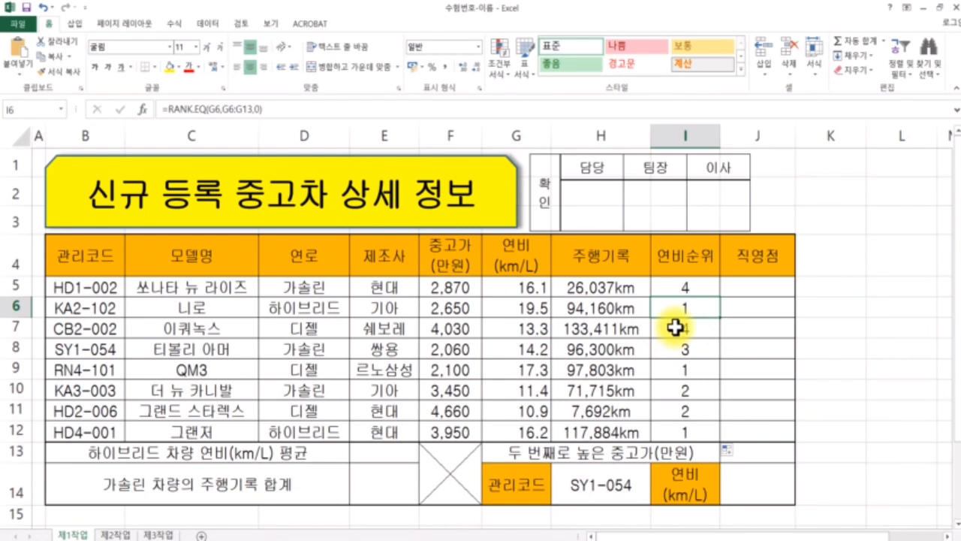
click(546, 287)
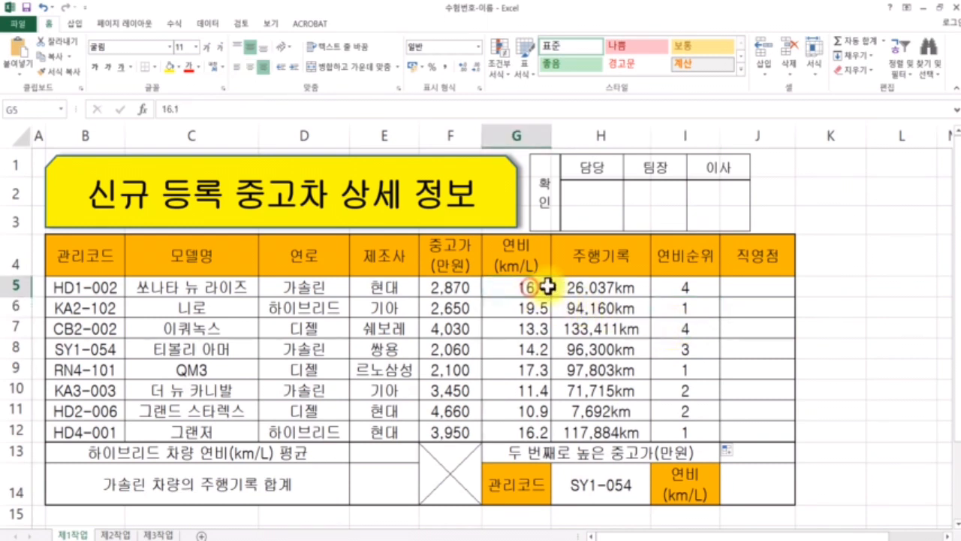
Step: Examine the number and range references used by the RANK.EQ formula in I7
double_click(696, 327)
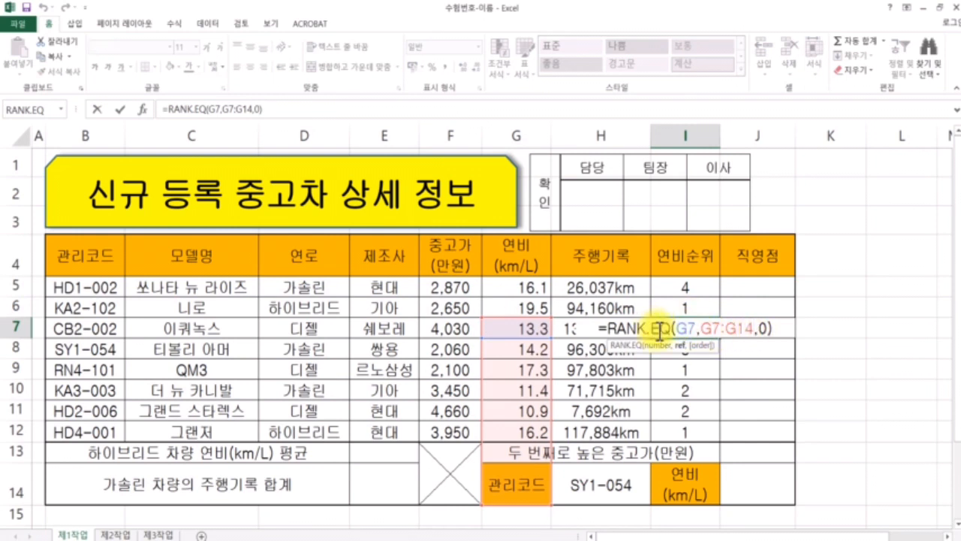
drag(677, 328, 696, 328)
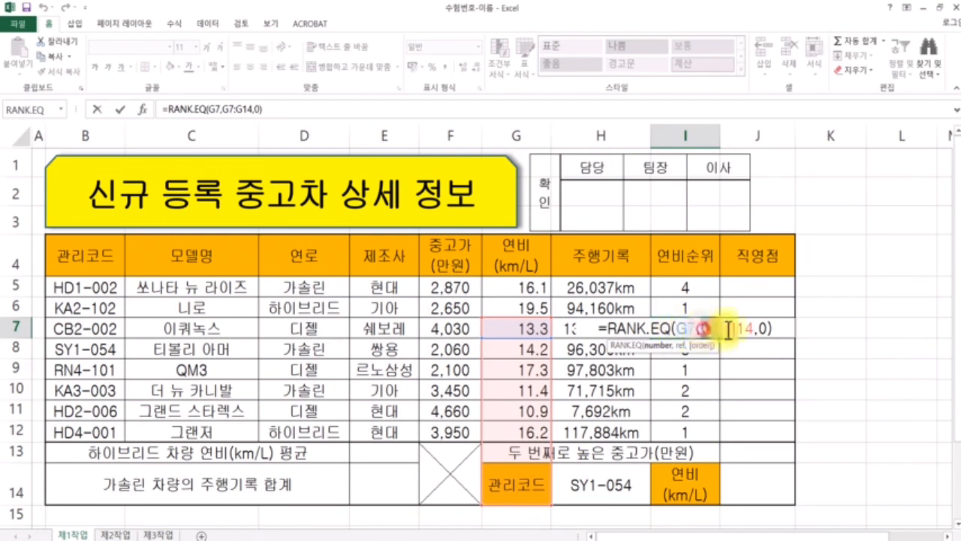
drag(703, 328, 754, 328)
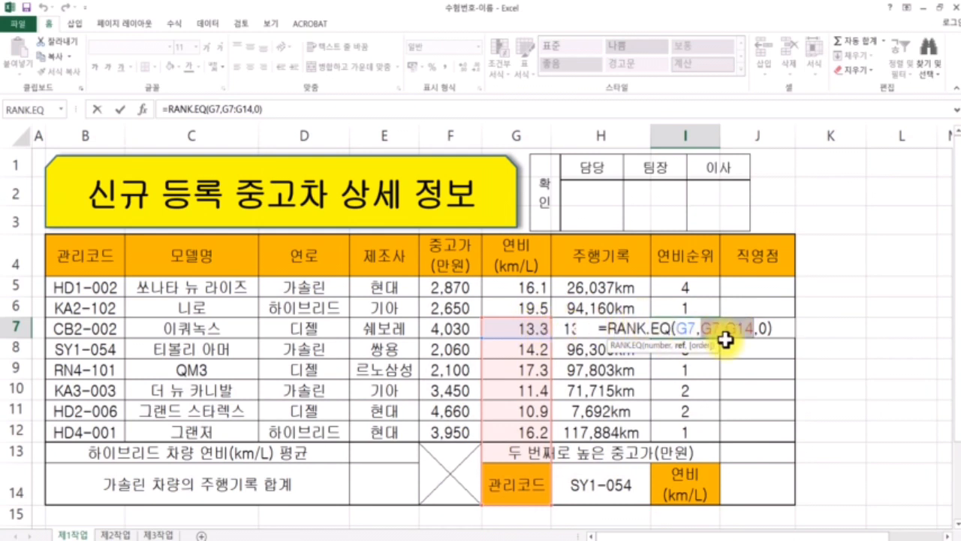
click(783, 332)
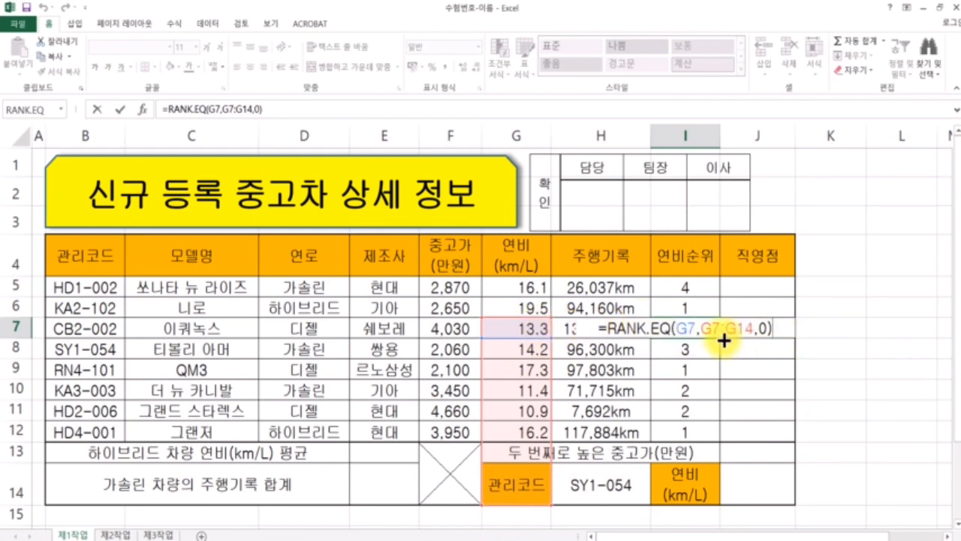
drag(701, 328, 759, 332)
click(775, 331)
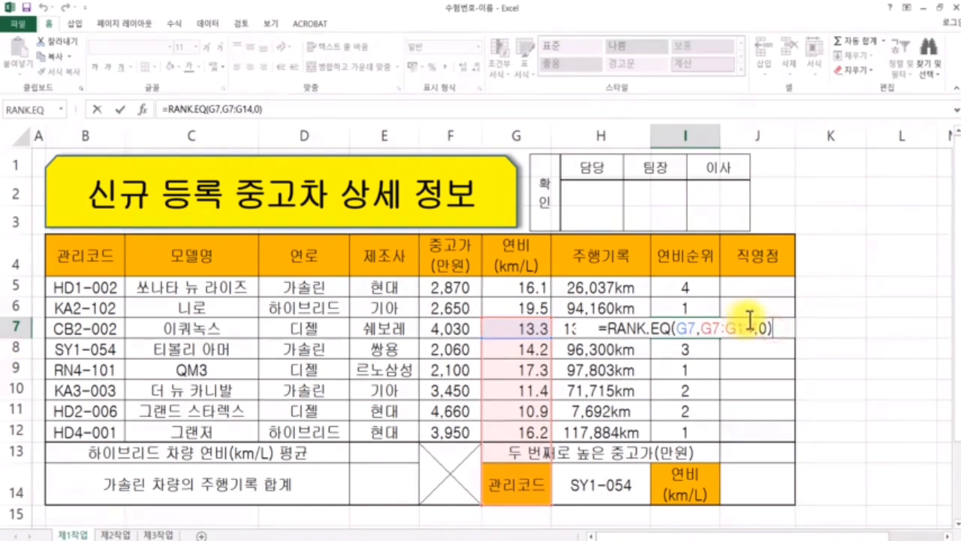
key(Return)
Step: Make the ranking range in I5's RANK.EQ formula absolute as $G$5:$G$12, and copy the formula down to I12
click(696, 284)
double_click(696, 285)
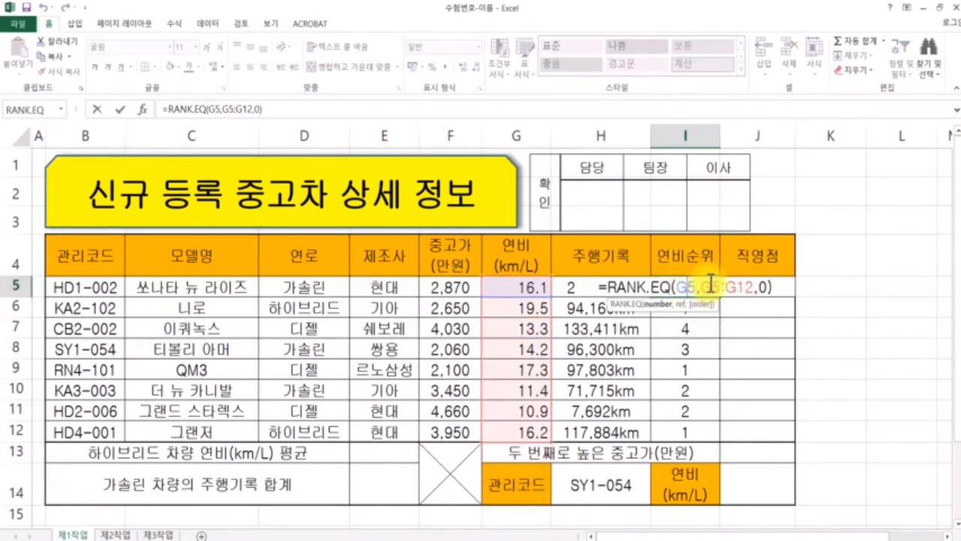
drag(700, 287, 753, 289)
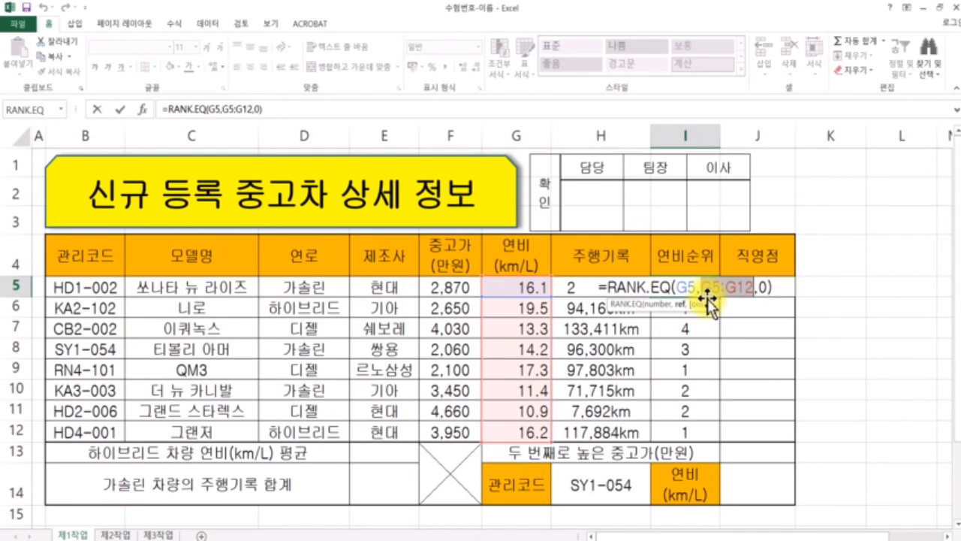
key(F4)
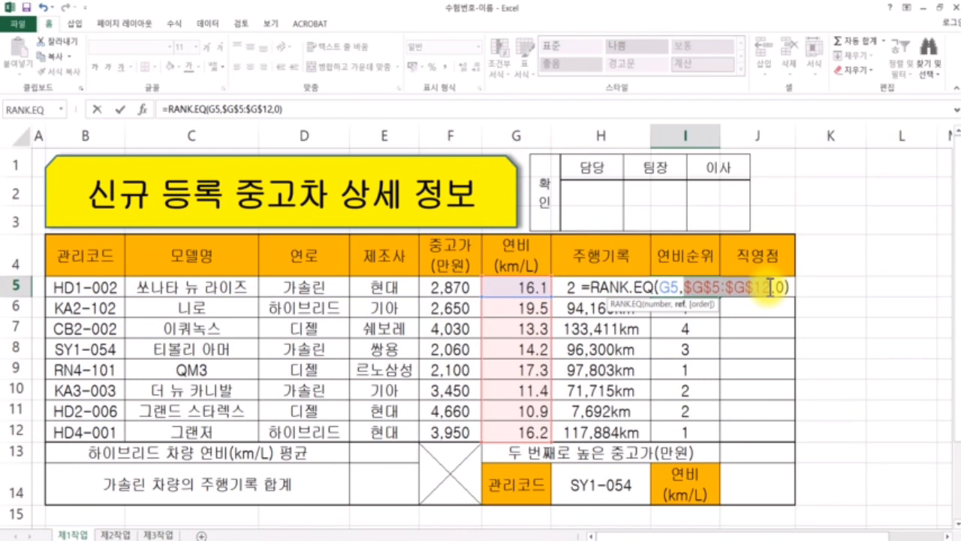
key(F4)
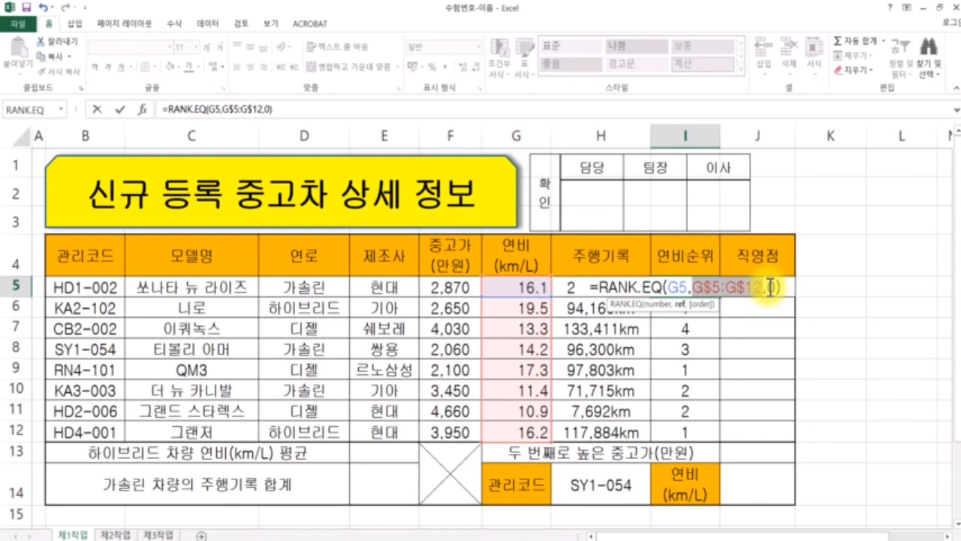
key(F4)
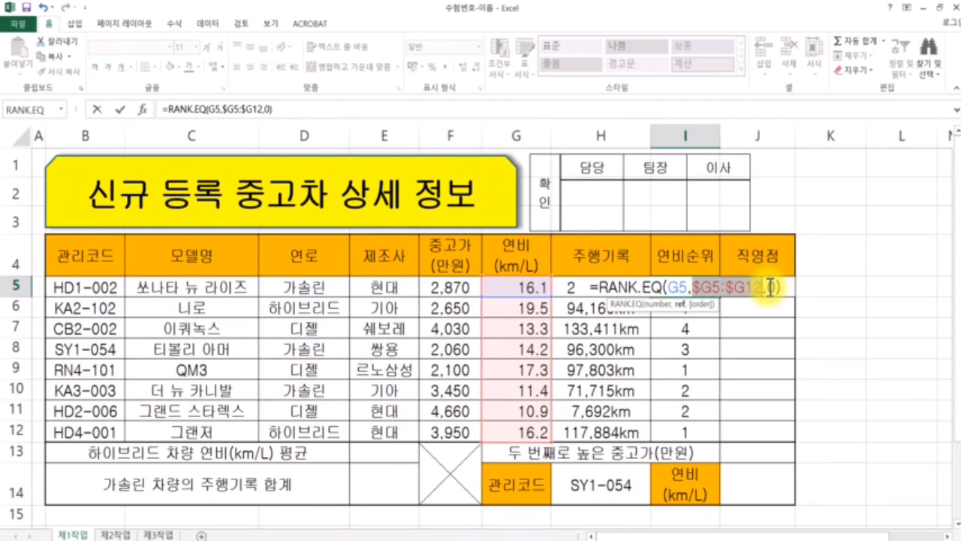
key(F4)
key(F4)
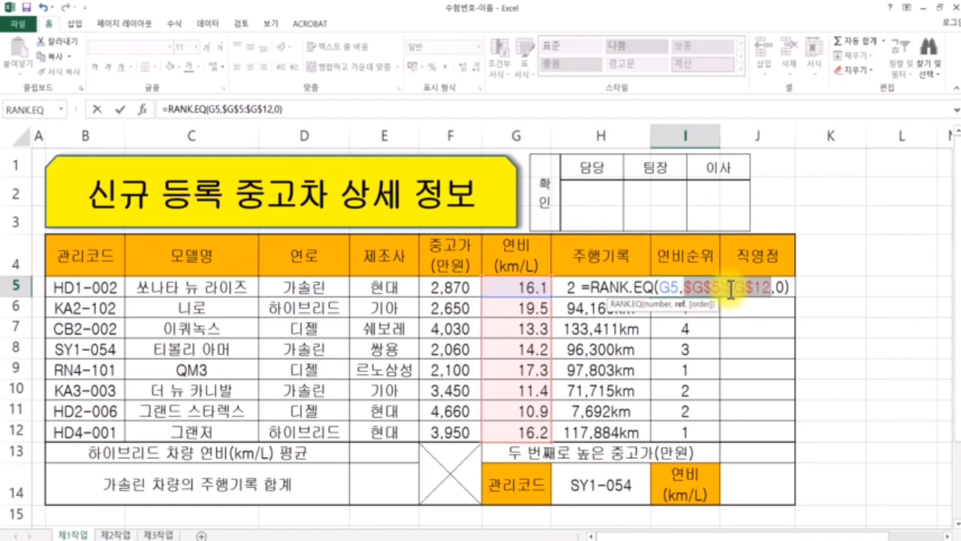
drag(749, 288, 796, 288)
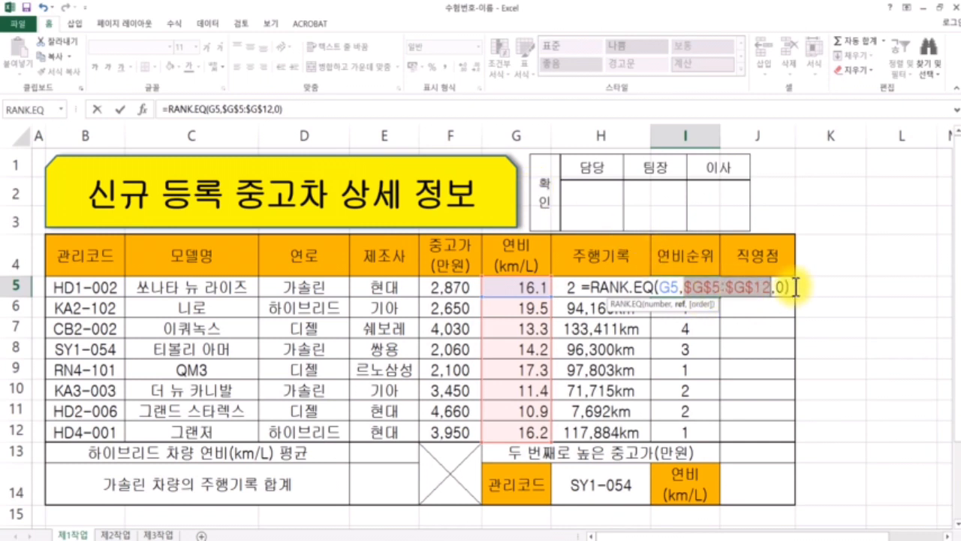
key(Return)
click(707, 288)
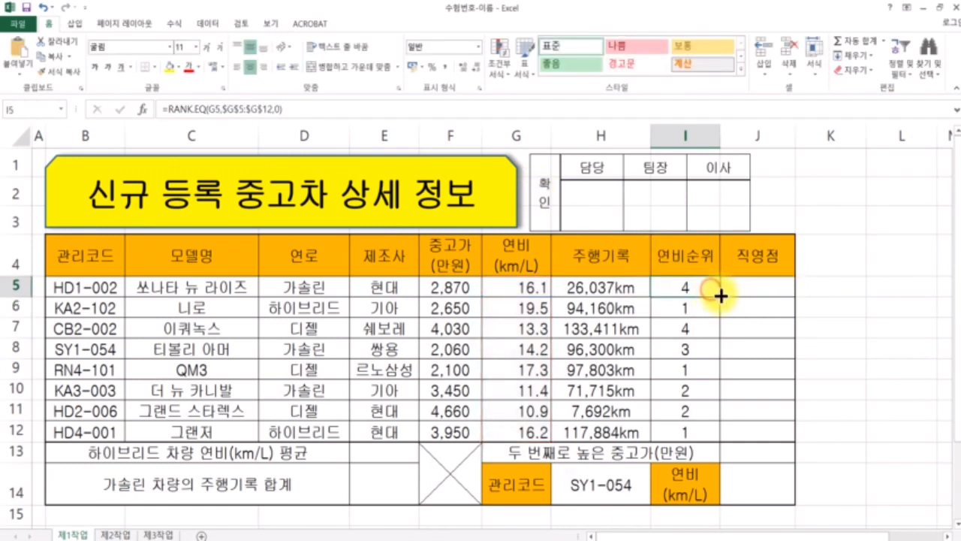
drag(720, 296, 725, 435)
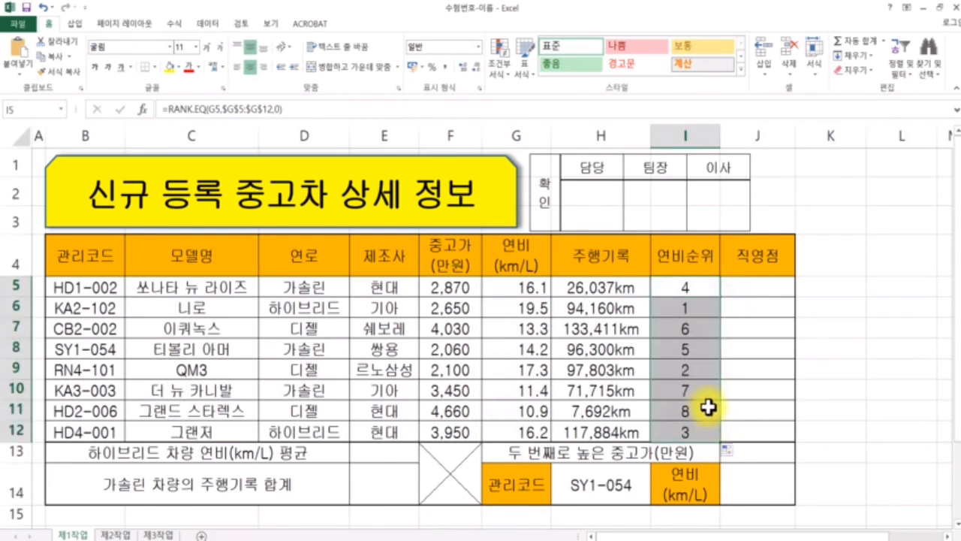
Step: Examine the number argument and the absolute range reference in the RANK.EQ formula in I10
double_click(692, 388)
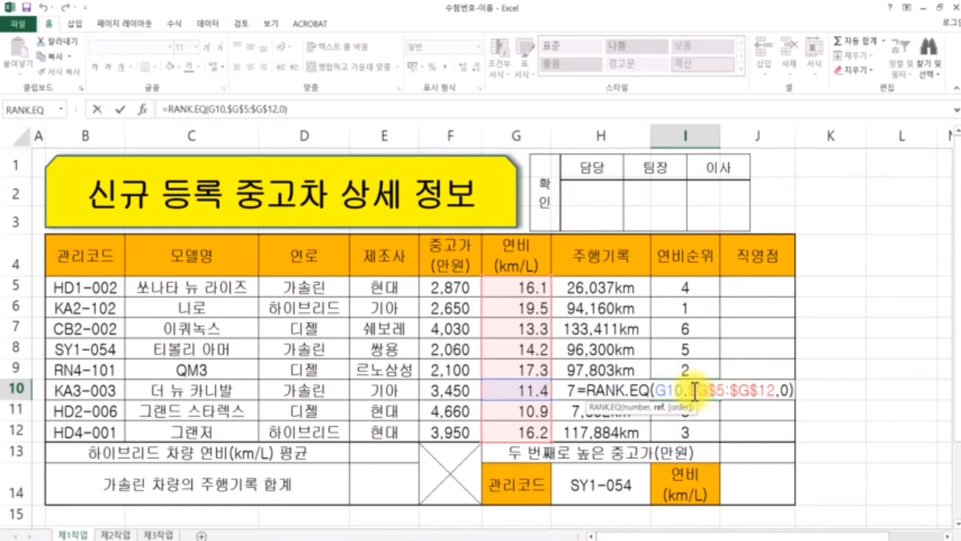
drag(691, 391, 776, 394)
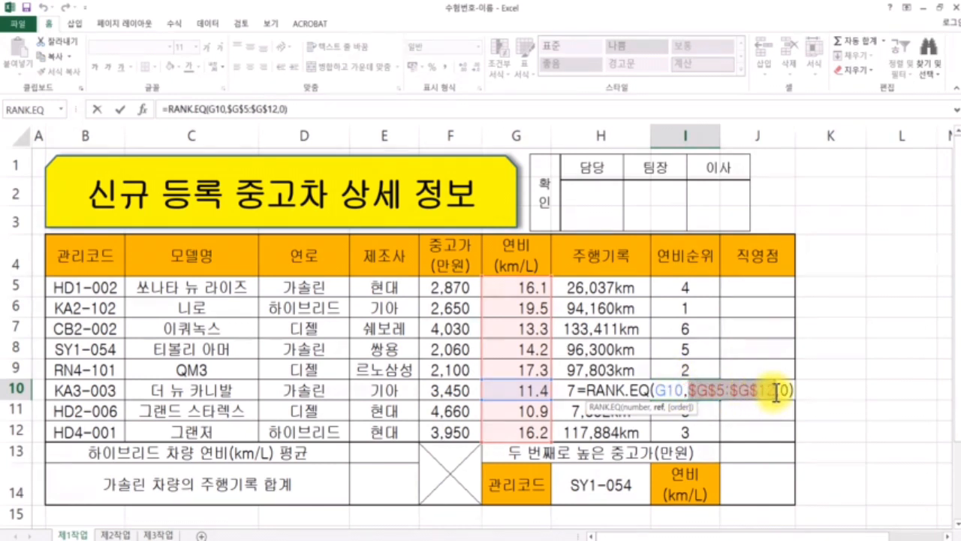
click(679, 388)
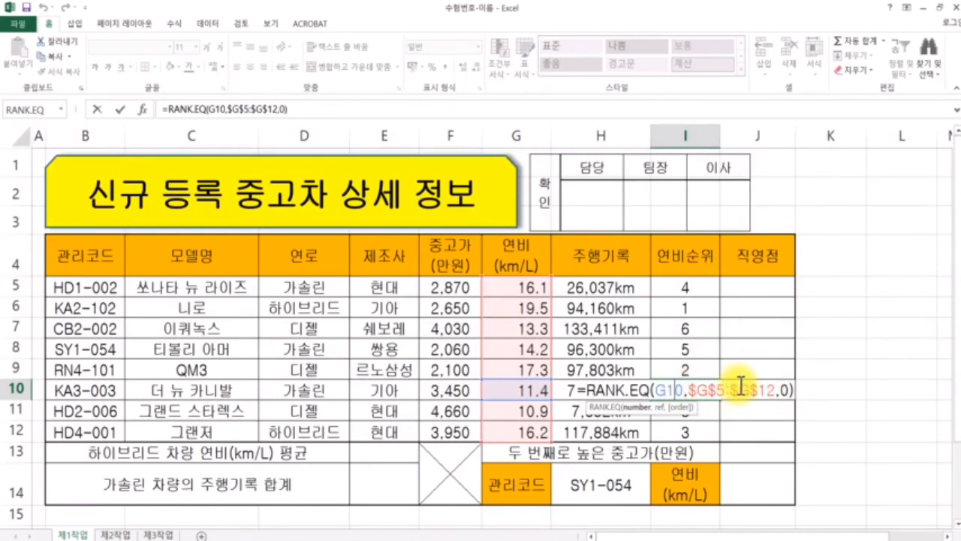
key(Return)
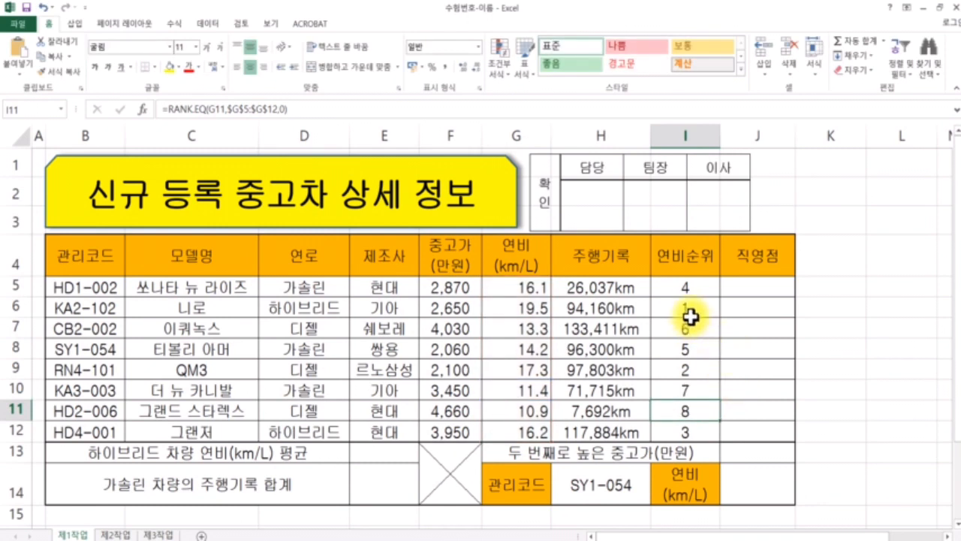
Step: Append &"위" to the RANK.EQ formula in I5 and copy it down to I12
double_click(707, 291)
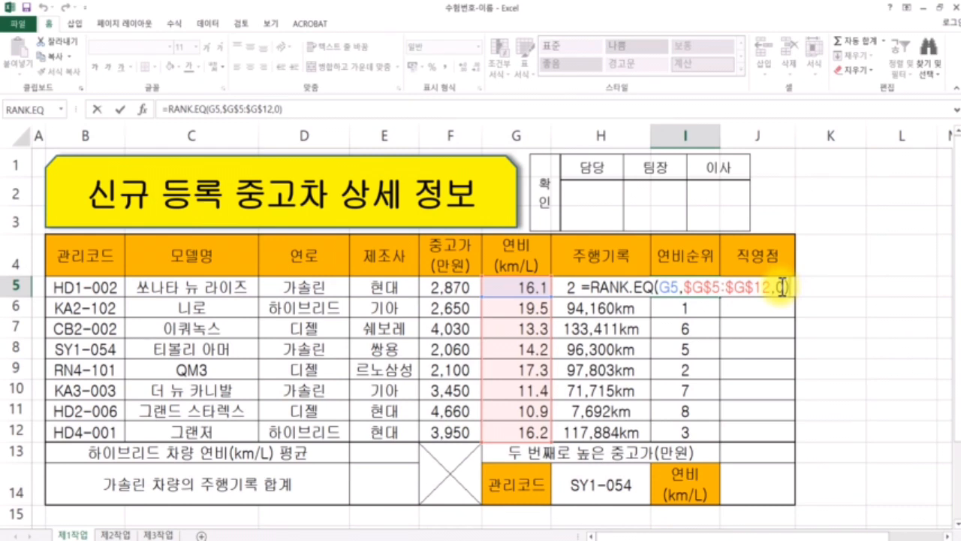
text(&")
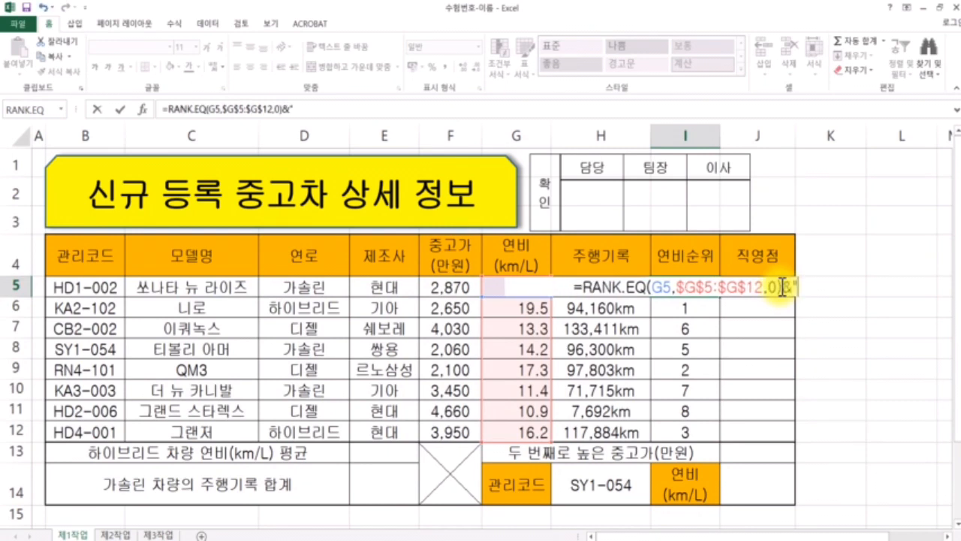
text(위")
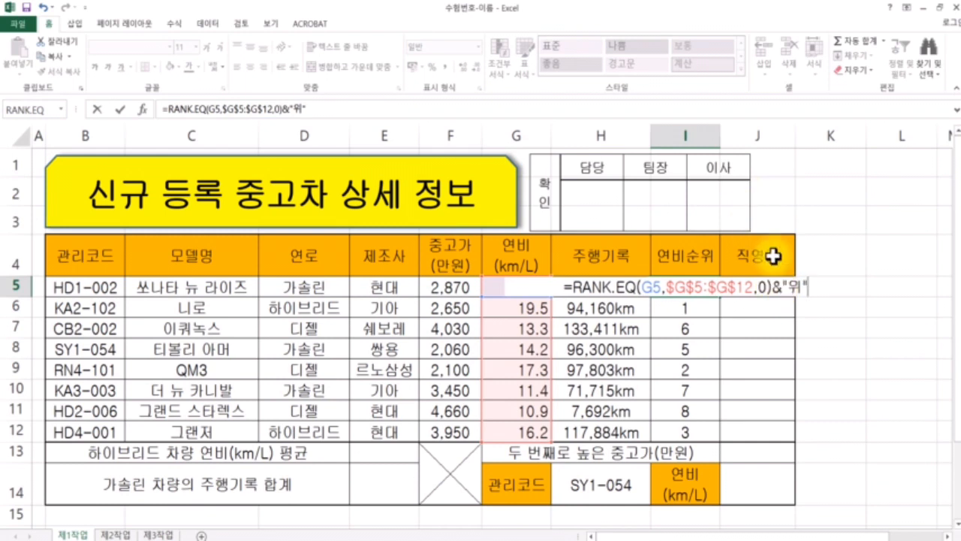
drag(782, 289, 794, 283)
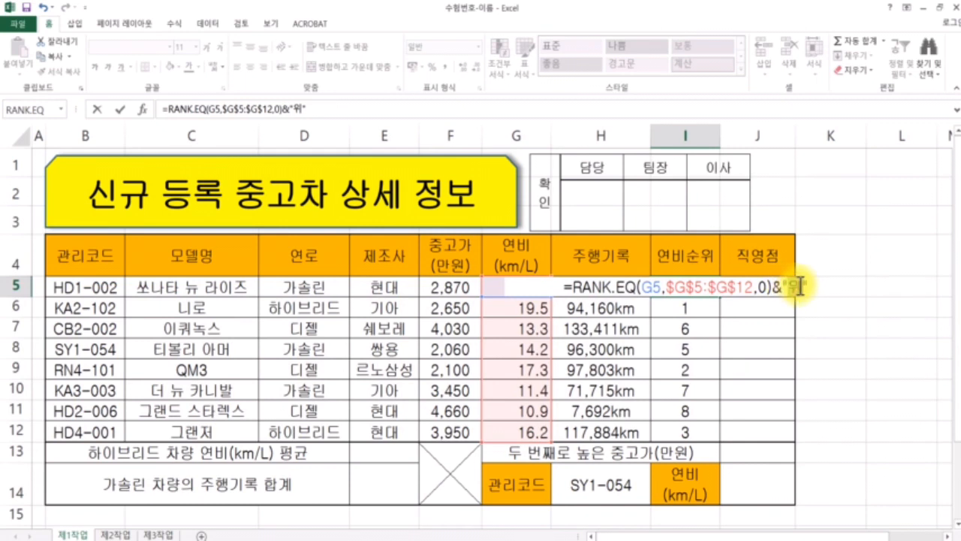
mouse_move(804, 285)
mouse_down()
mouse_move(788, 286)
mouse_move(810, 285)
mouse_move(801, 285)
mouse_up()
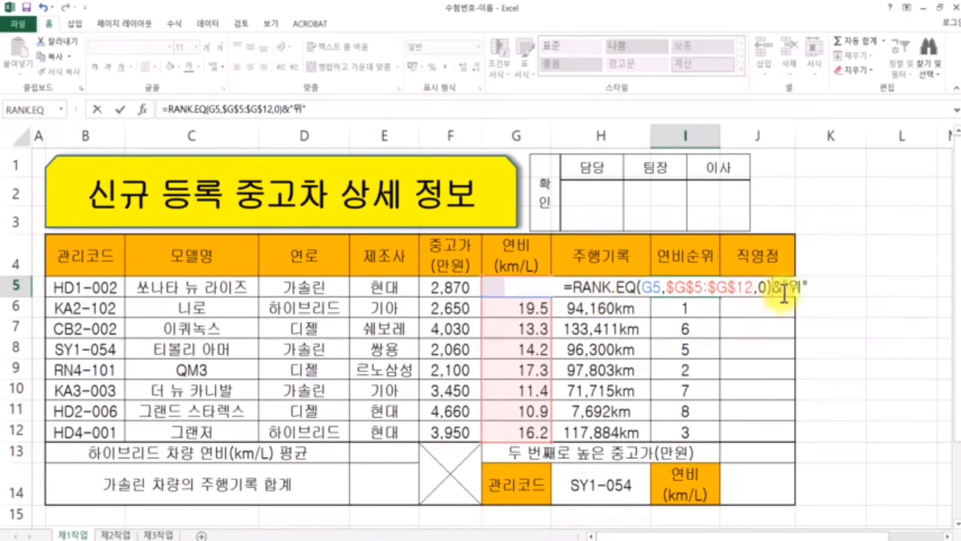
key(Return)
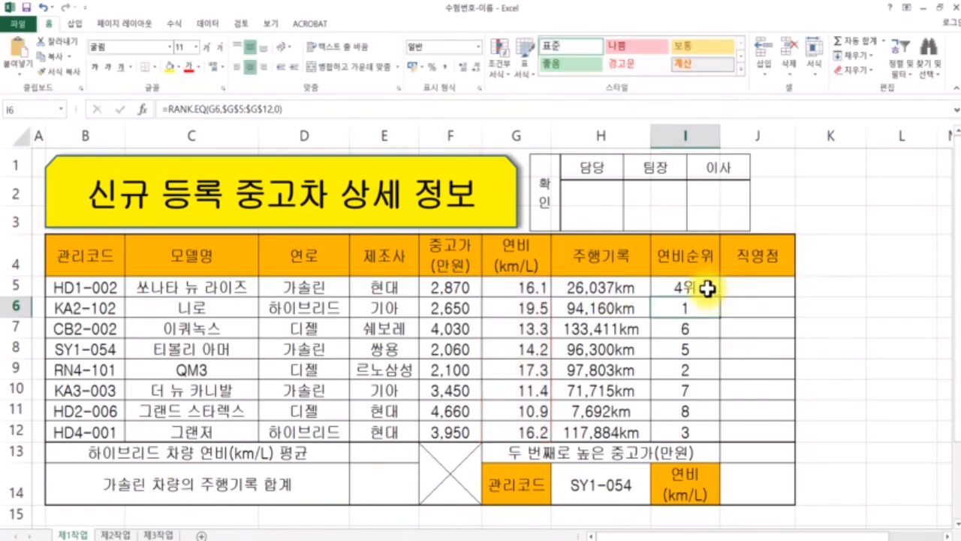
click(707, 288)
drag(719, 296, 718, 439)
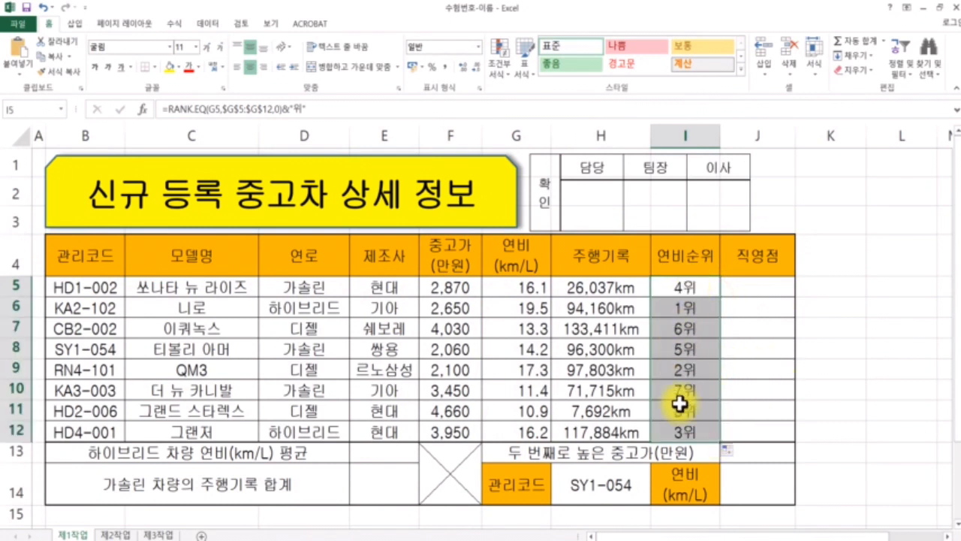
Step: Switch to the exam PDF and read task (2) 직영점 with its required IF and MID functions
click(739, 282)
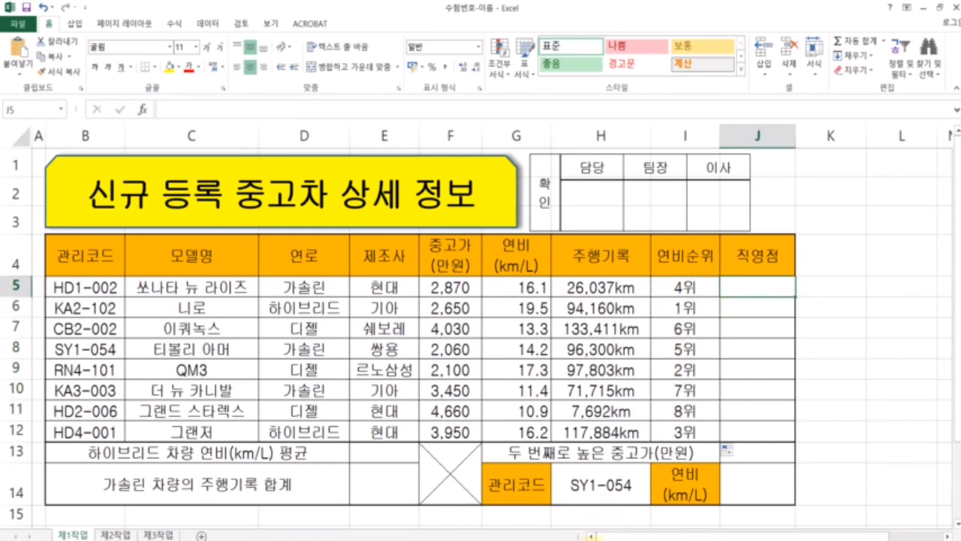
key(alt+Tab)
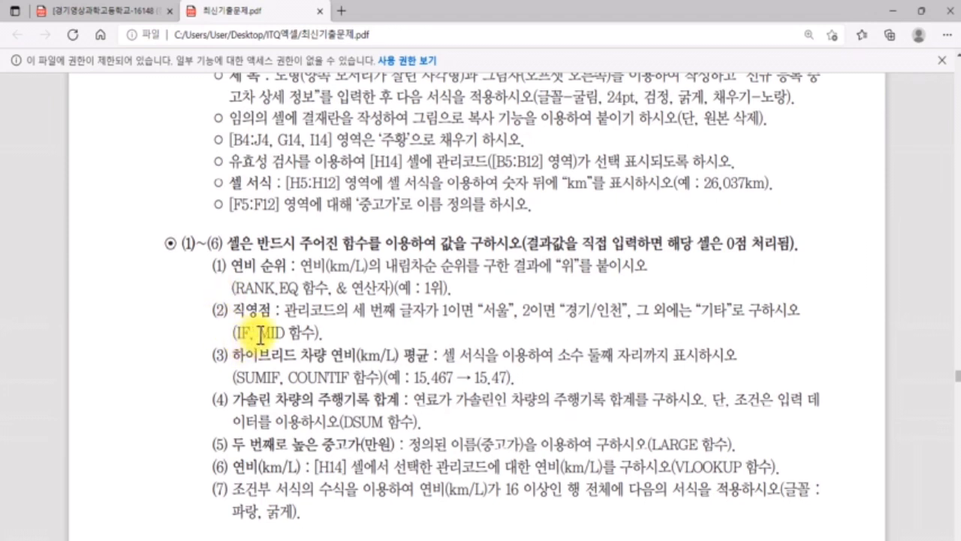
drag(257, 332, 313, 335)
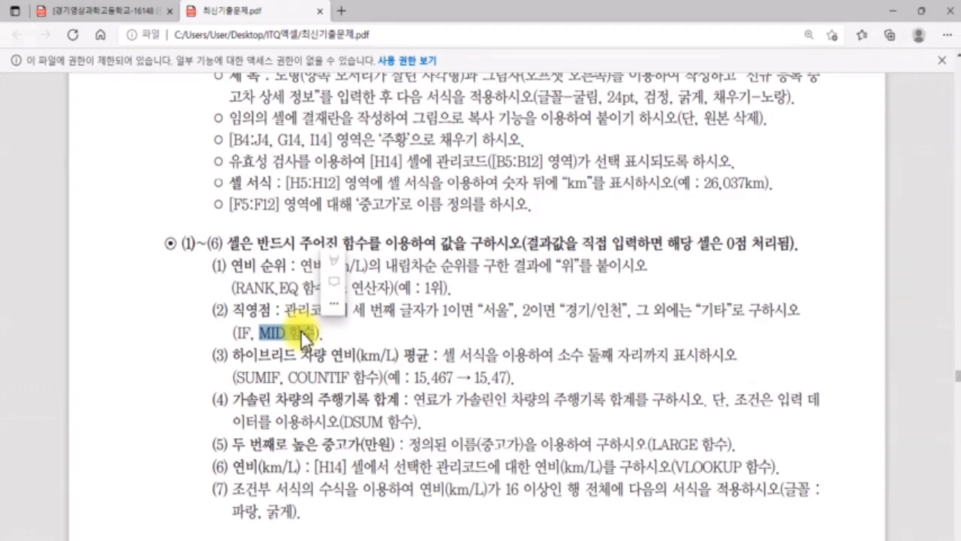
click(409, 310)
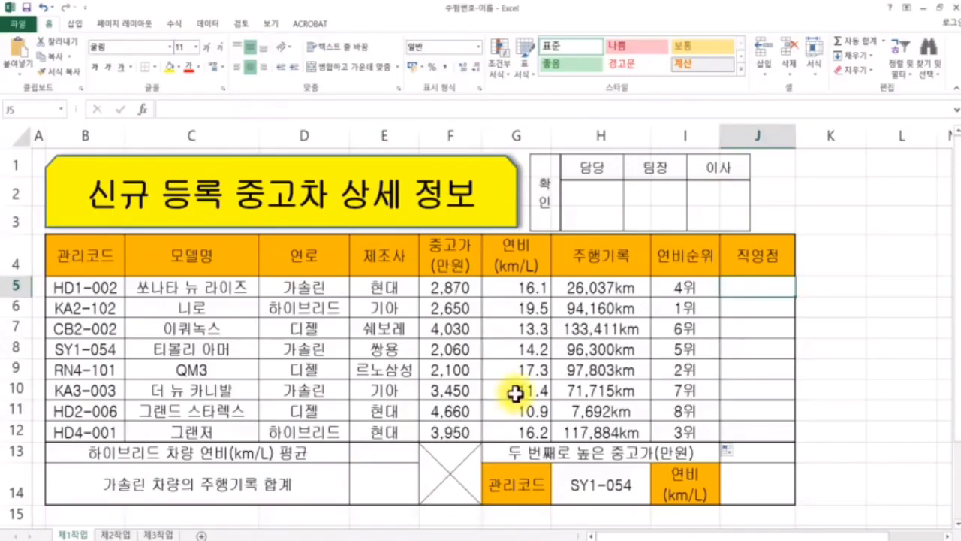
Step: Switch back to the Excel workbook and insert the IF function into J5 through the function wizard
click(771, 292)
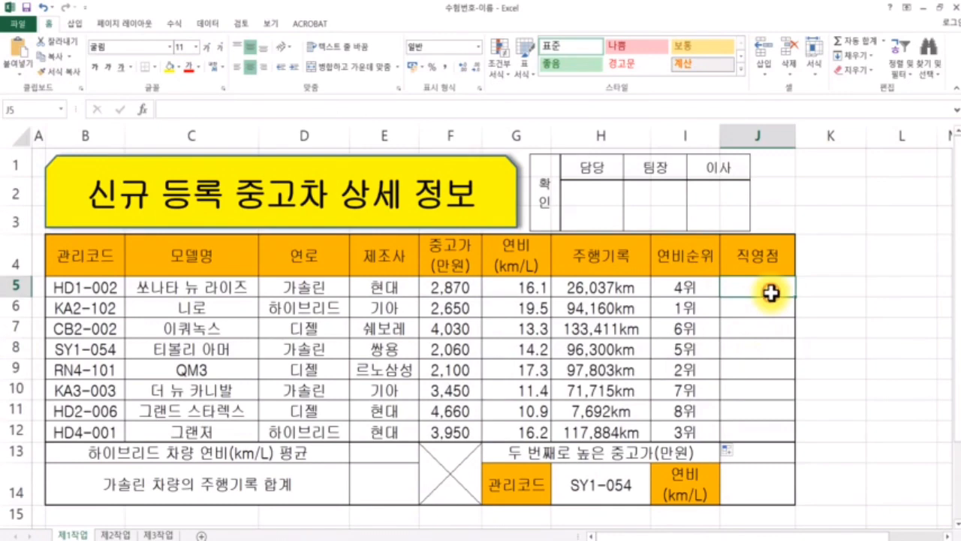
double_click(772, 293)
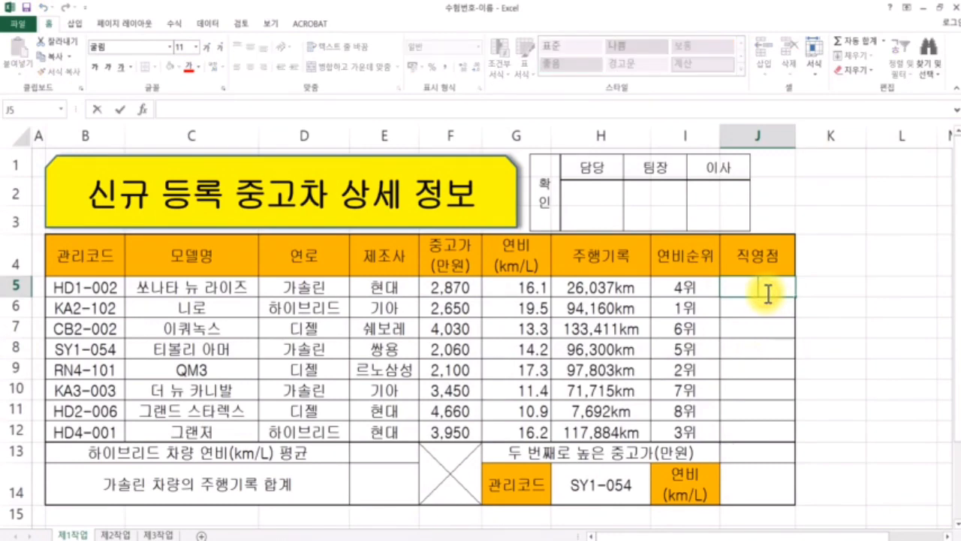
click(142, 110)
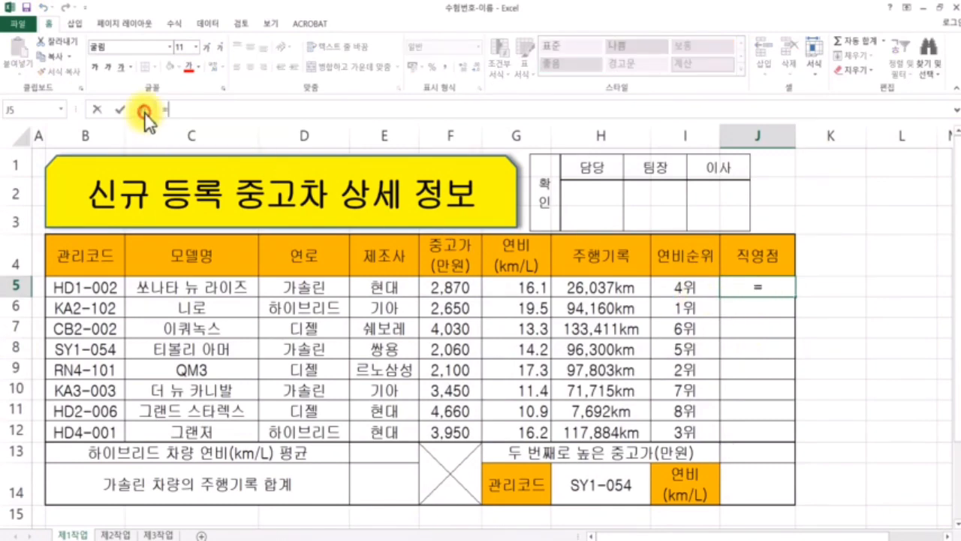
drag(665, 281, 488, 162)
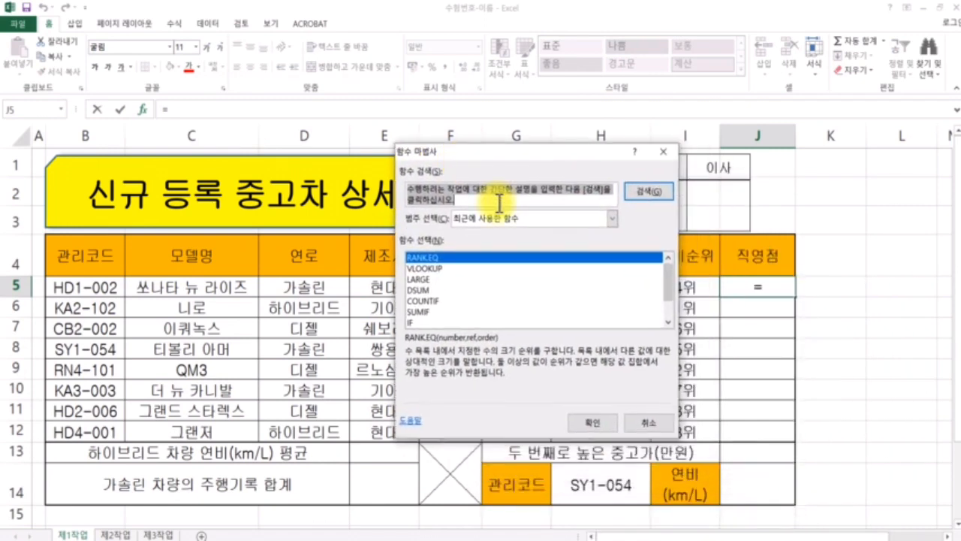
click(418, 321)
click(592, 421)
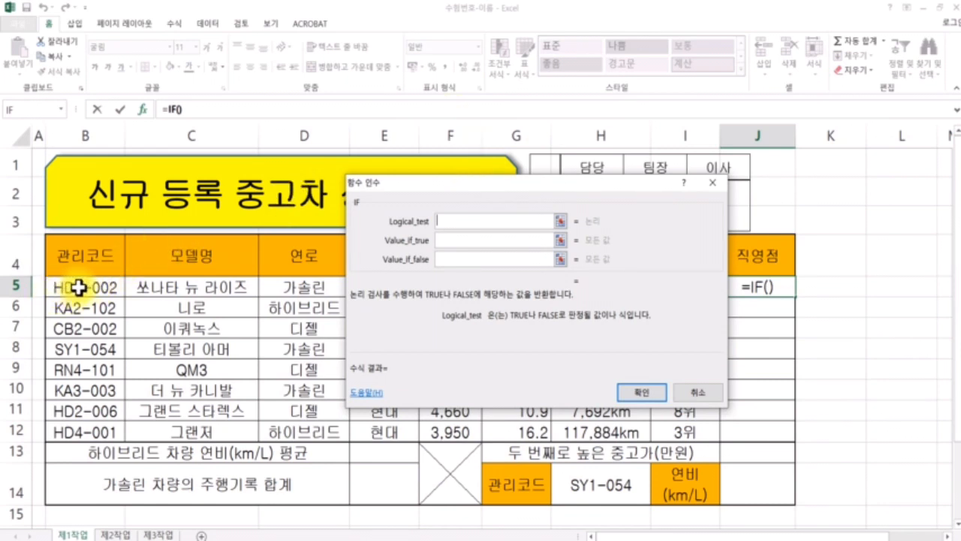
click(79, 287)
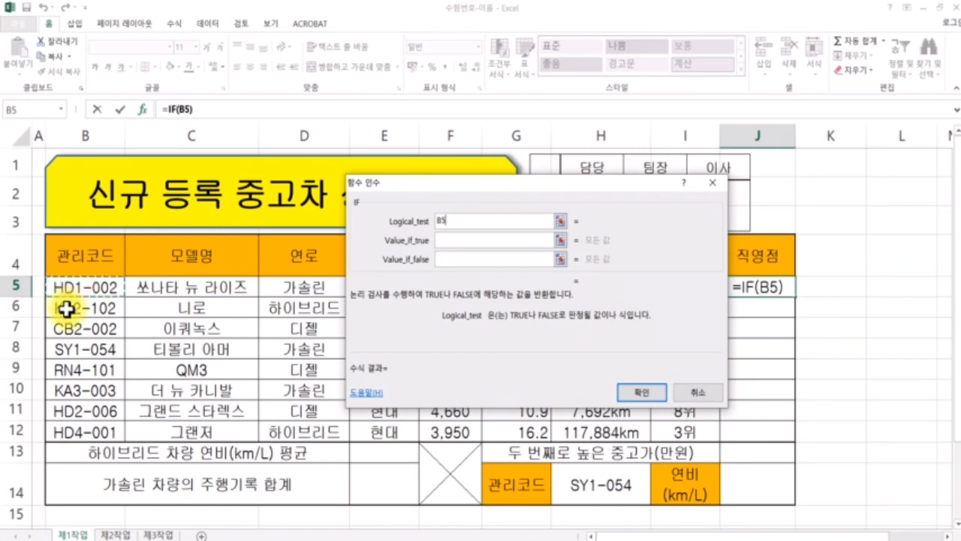
click(66, 308)
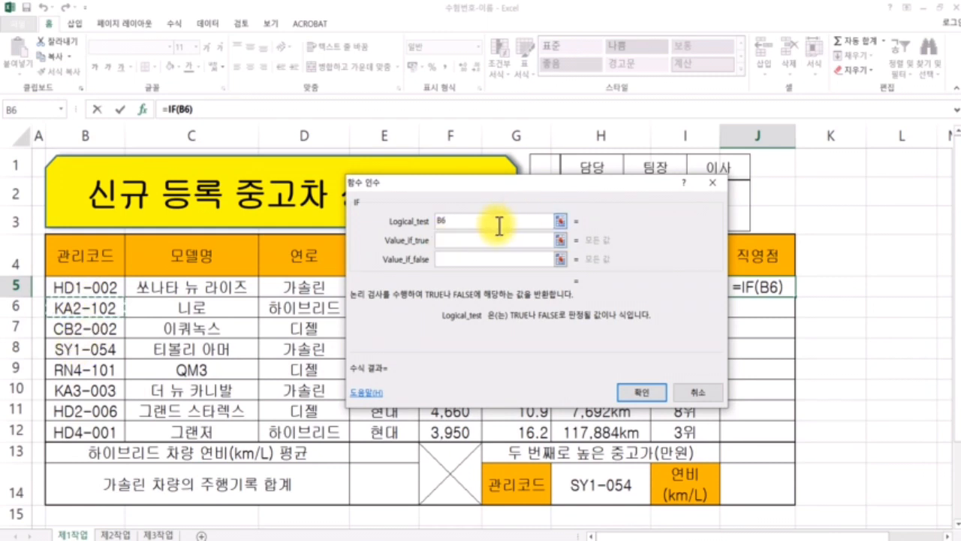
key(BackSpace)
key(BackSpace)
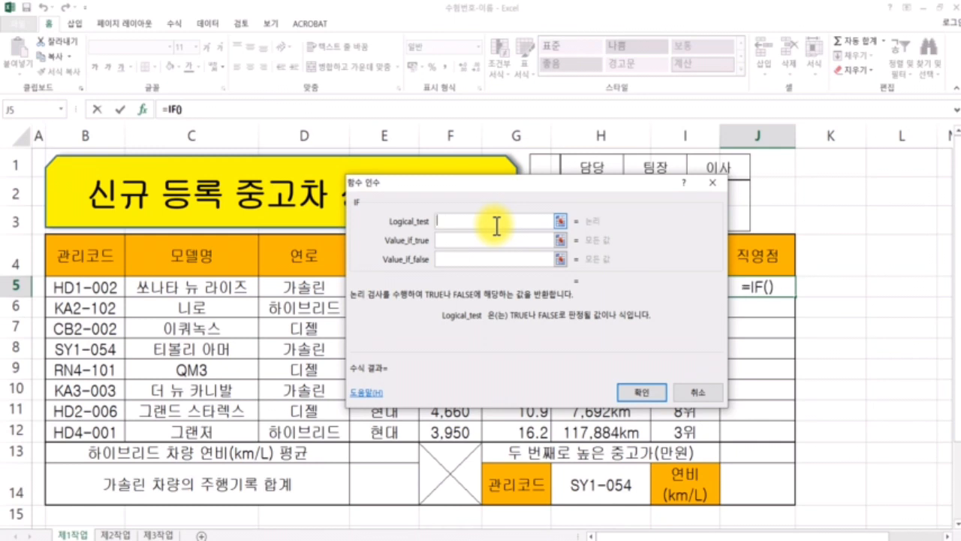
Step: Enter mid(B5,3,1)="1" as the logical test of the IF function in J5
text(mid()
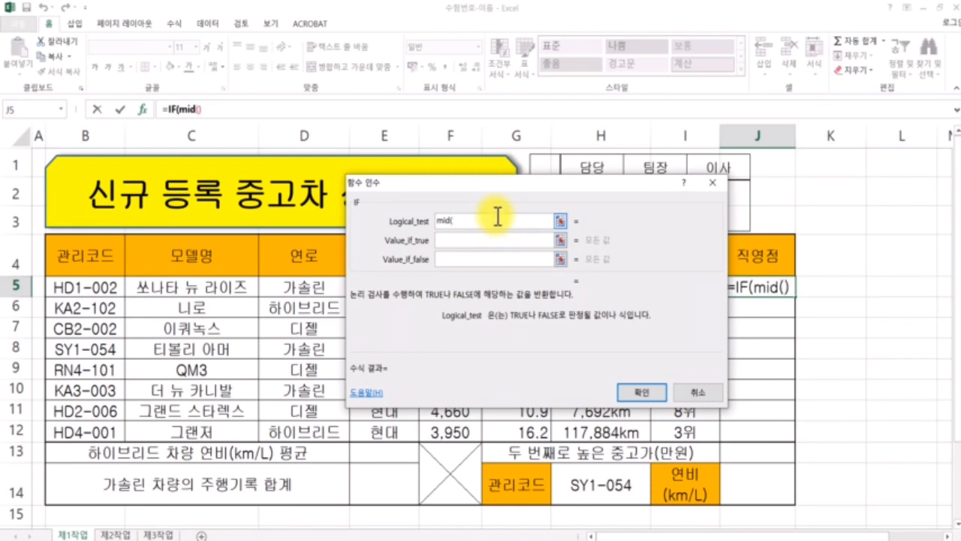
click(93, 287)
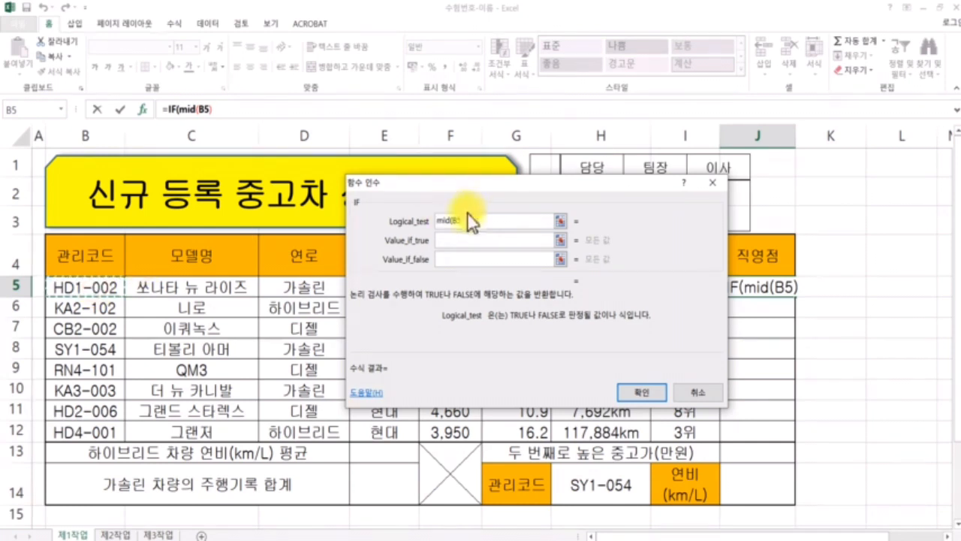
text(,)
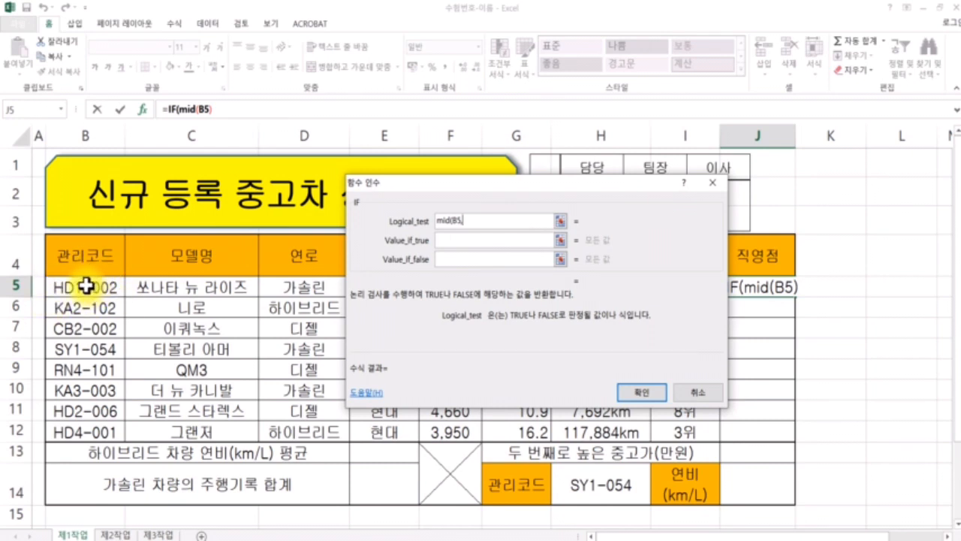
text(3)
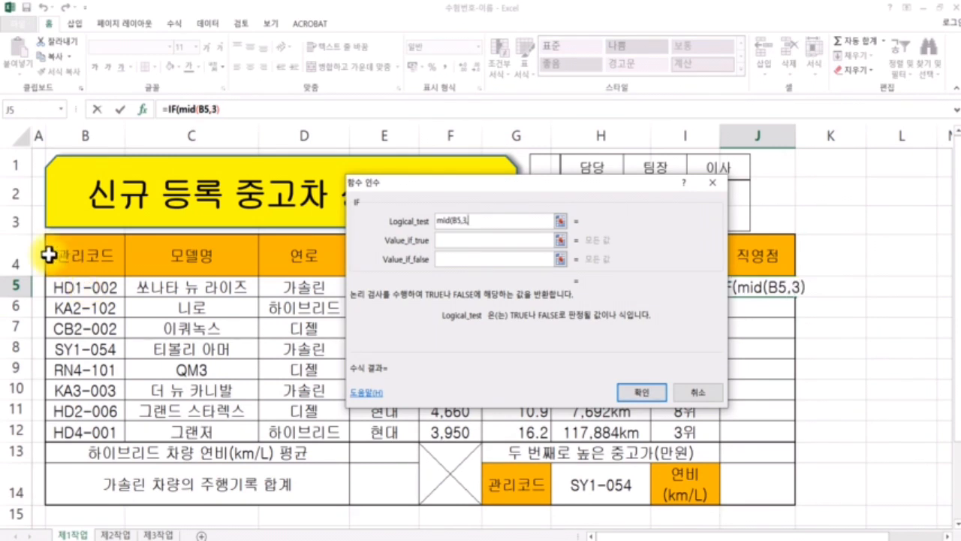
text(,)
key(BackSpace)
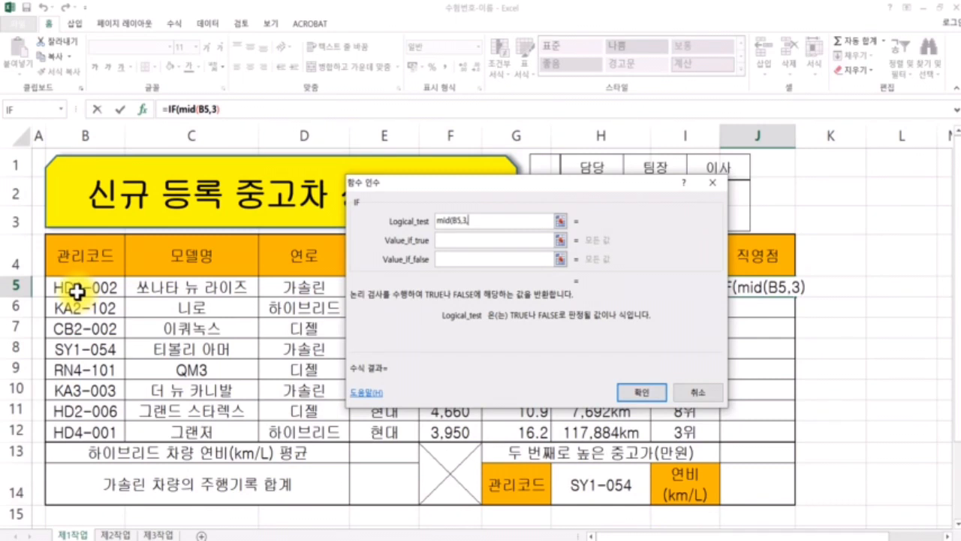
text(,1)
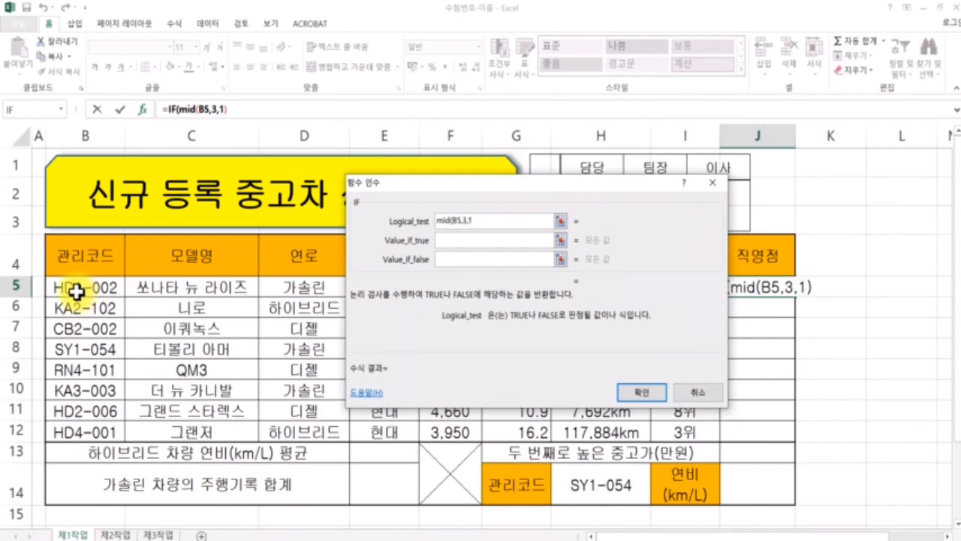
text())
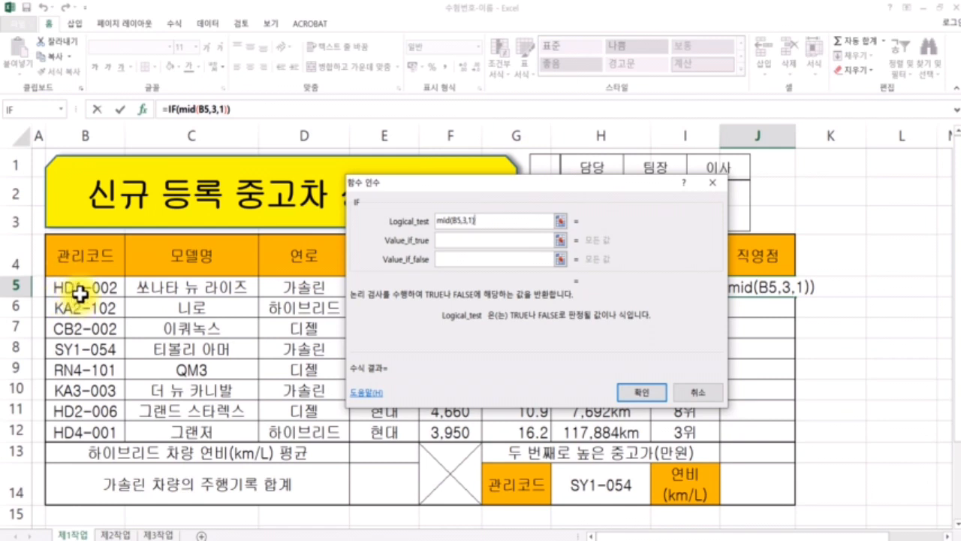
text(="1)
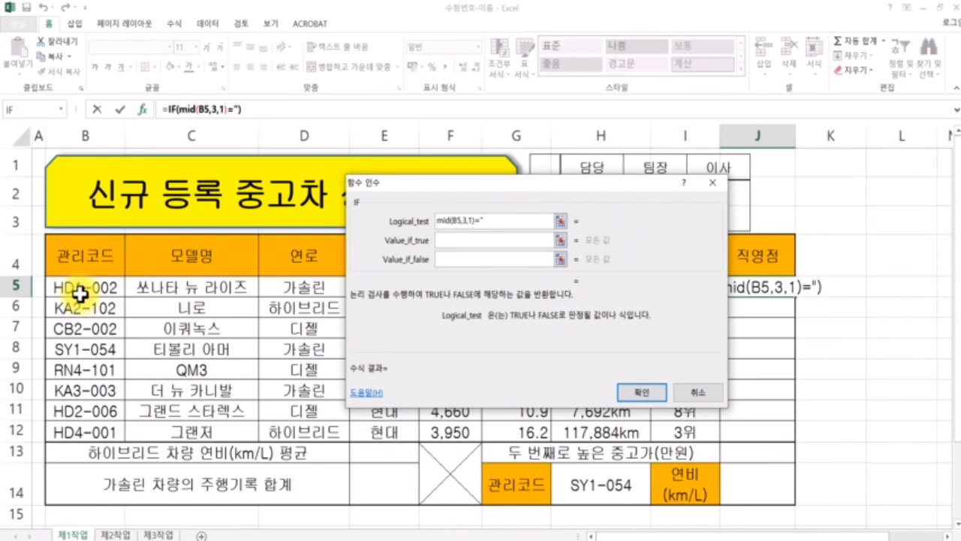
text(")
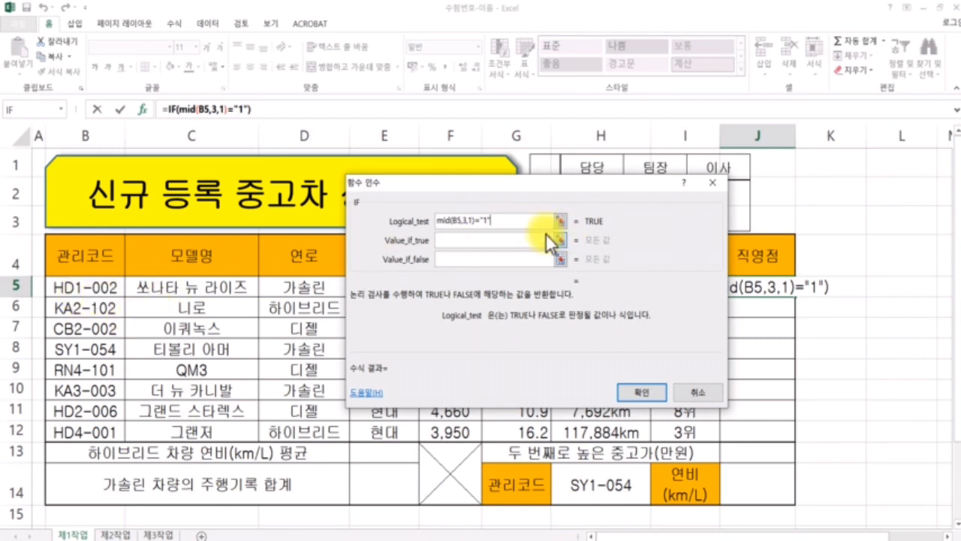
Step: Set the IF function's value if true to "서울"
click(509, 245)
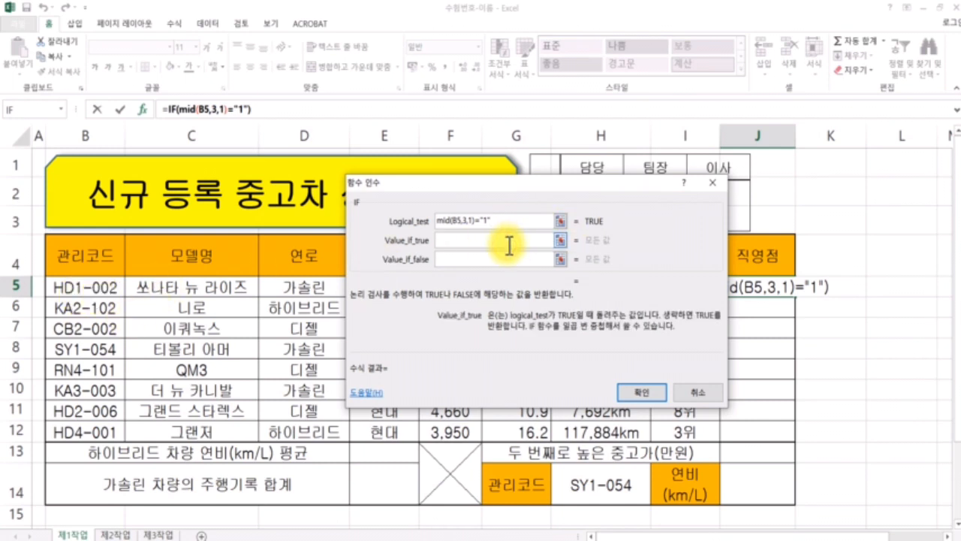
text("ㅅ)
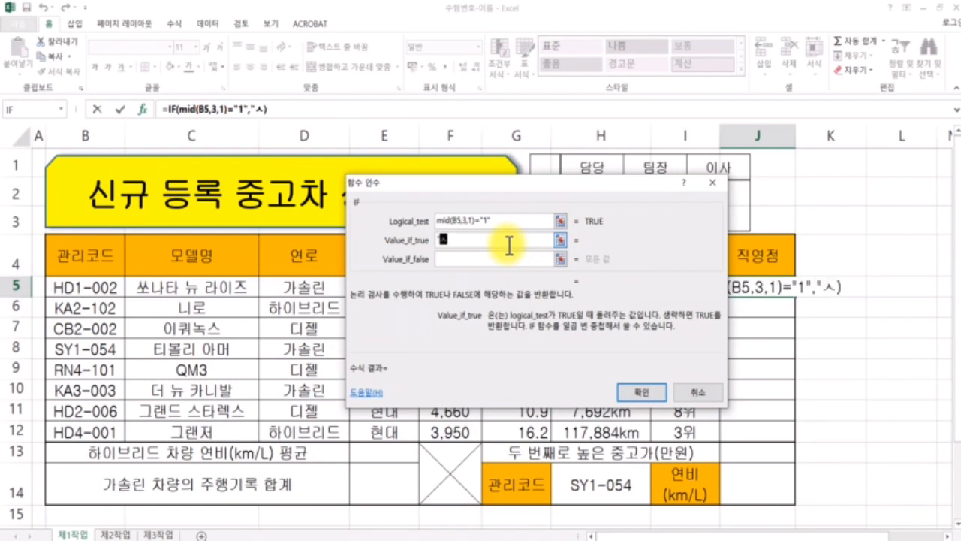
text(서울)
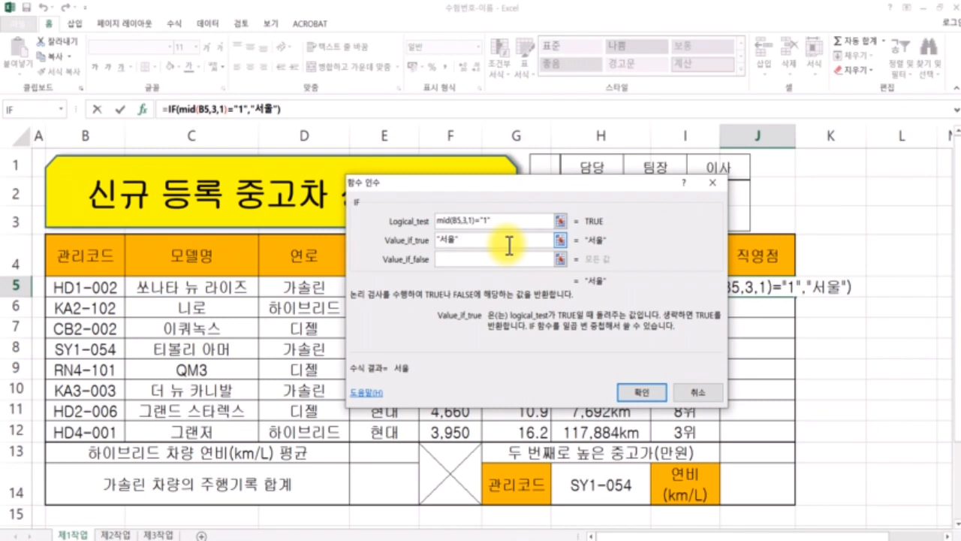
Step: Begin a nested IF in the value-if-false argument with the condition mid(B5,3,1)="2"
click(505, 257)
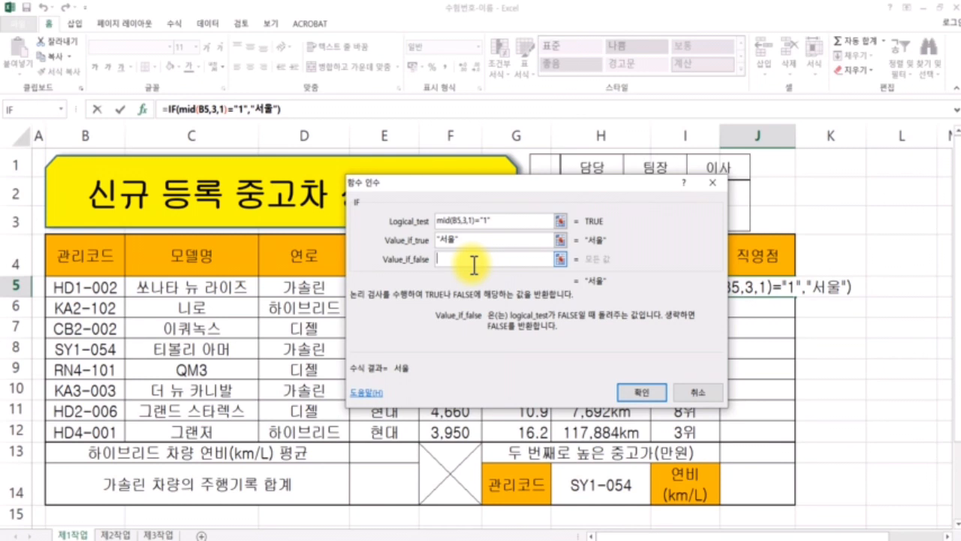
text(if)
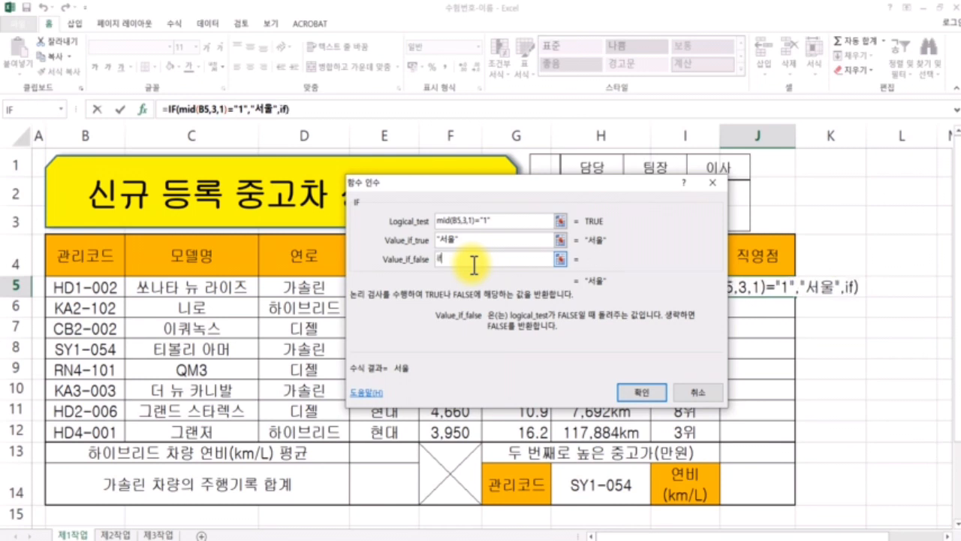
text(()
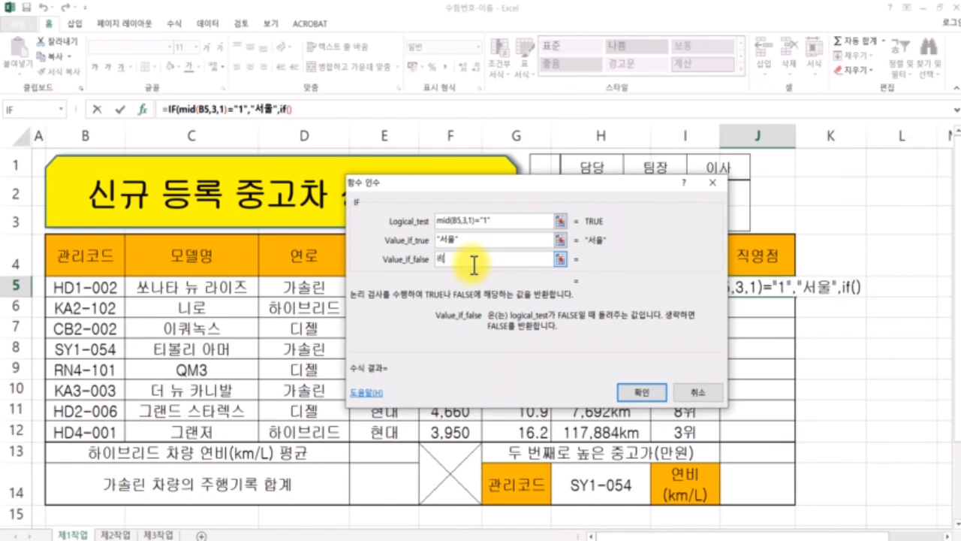
text(mid()
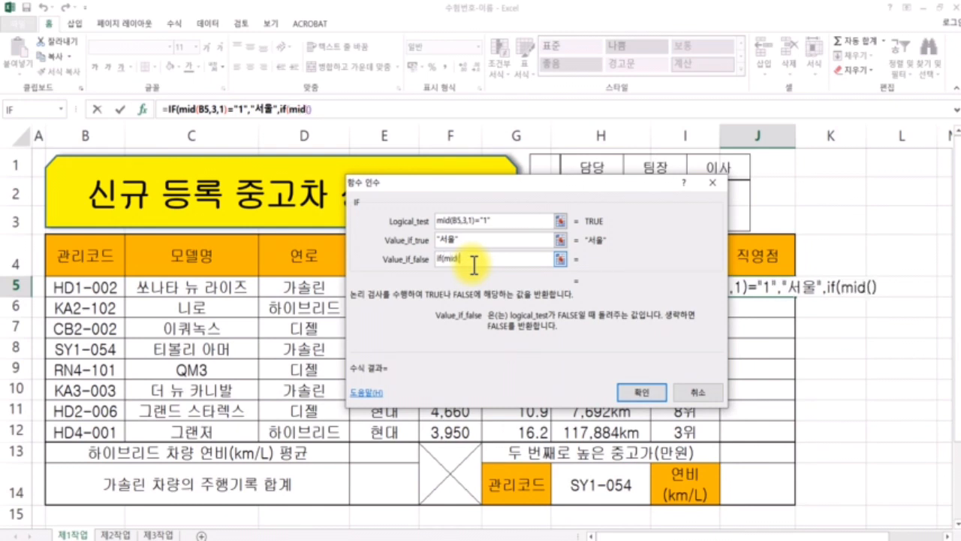
click(90, 294)
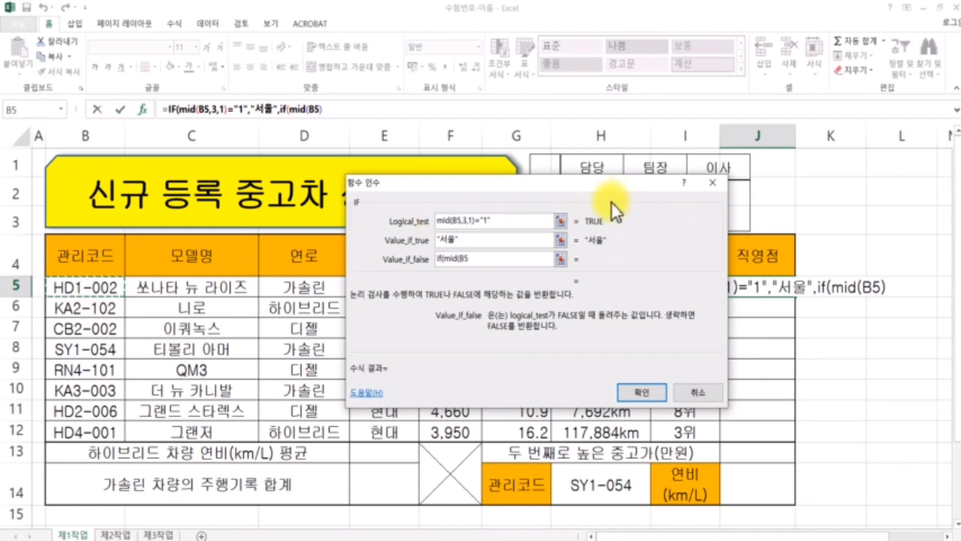
text(,3)
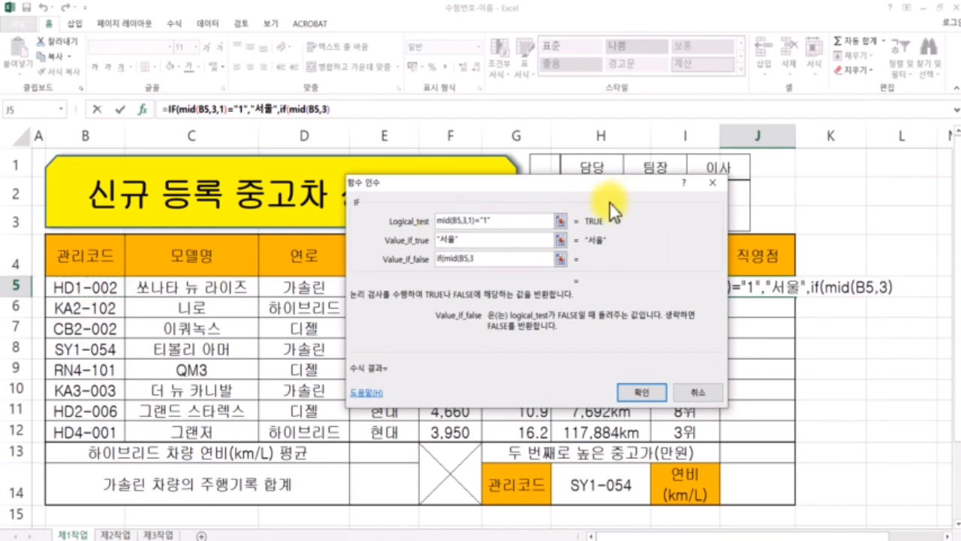
text(,1)
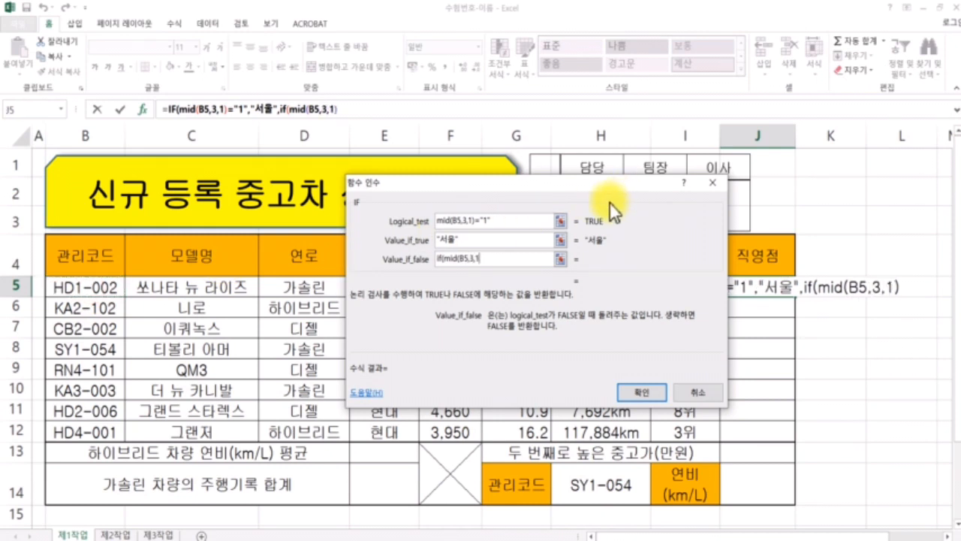
text())
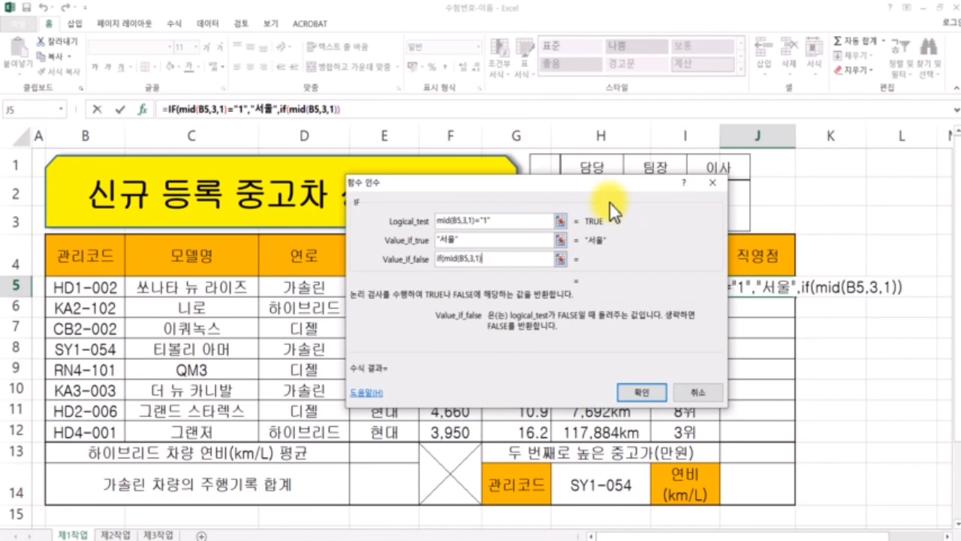
text(=")
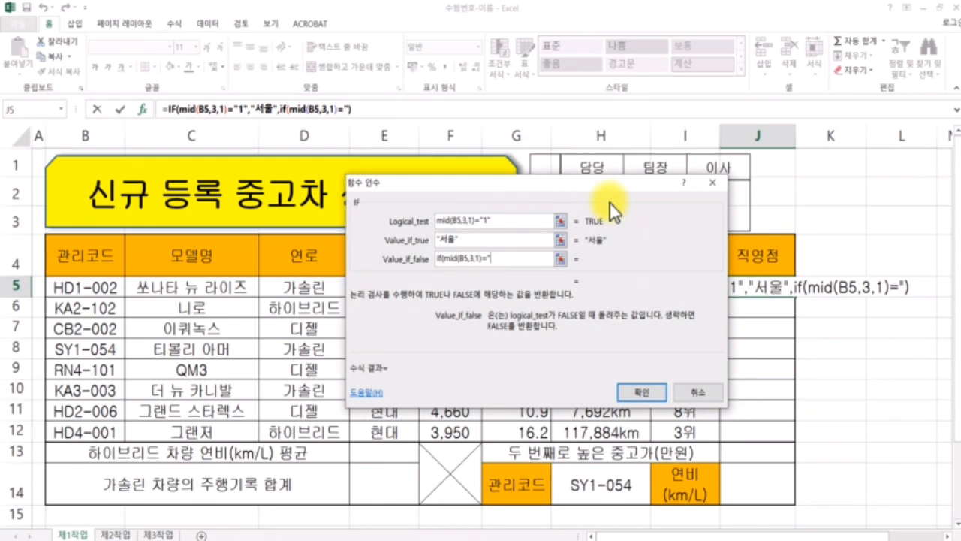
text(2)
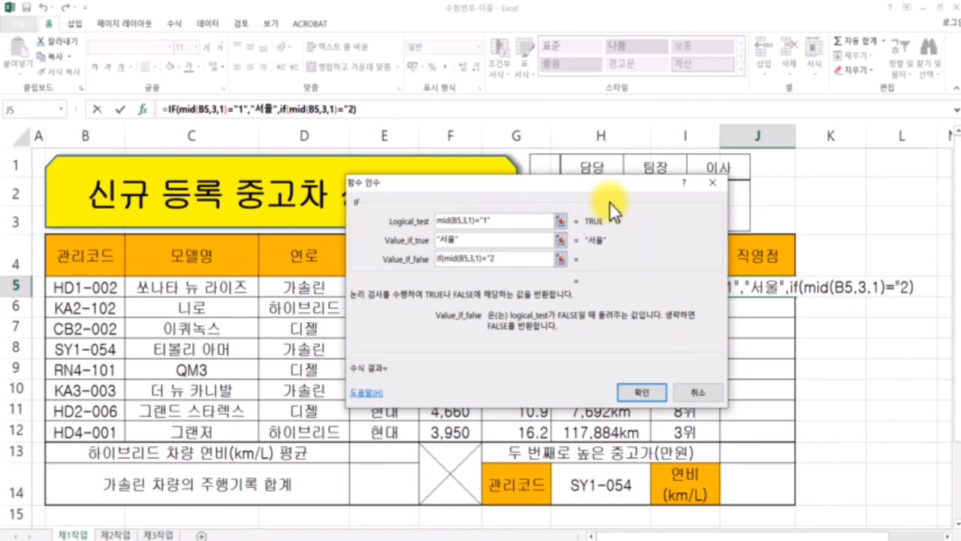
text(")
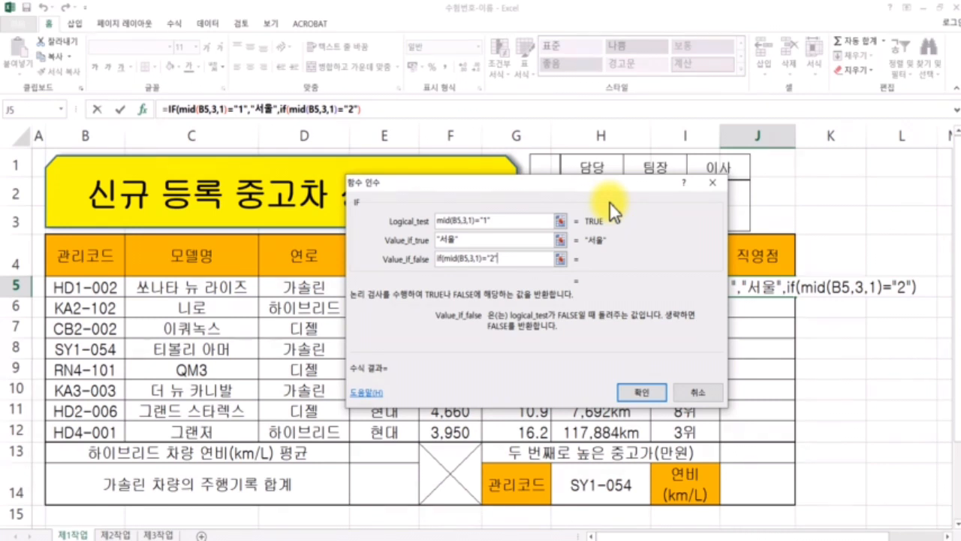
Step: Add "경기/인천" as the nested IF's result for a true condition
text(,)
text(ru)
key(BackSpace)
key(BackSpace)
text("경)
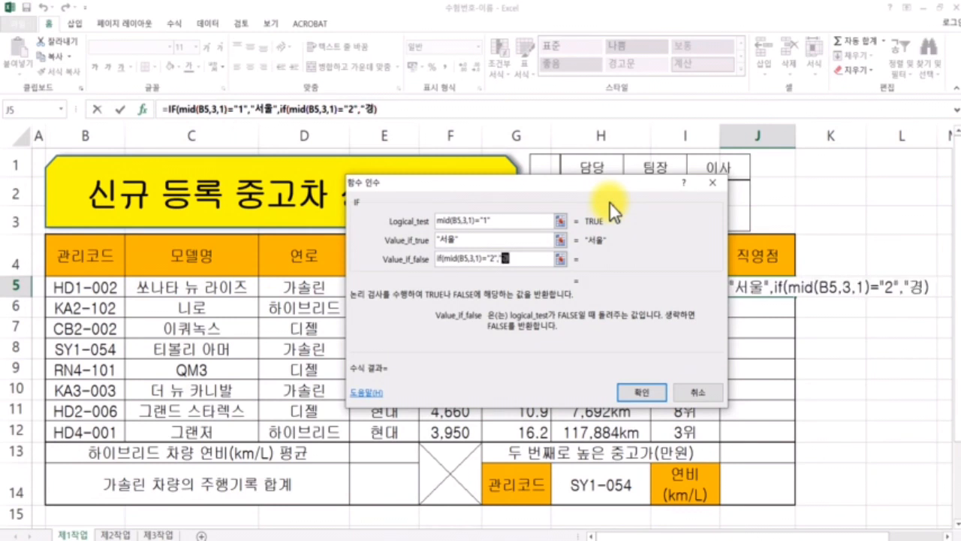
text(기/인천)
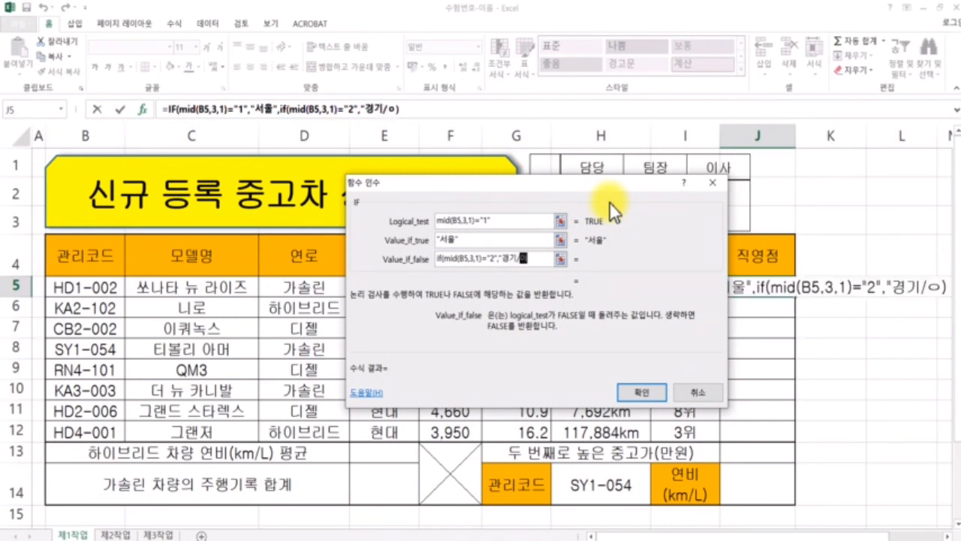
text(")
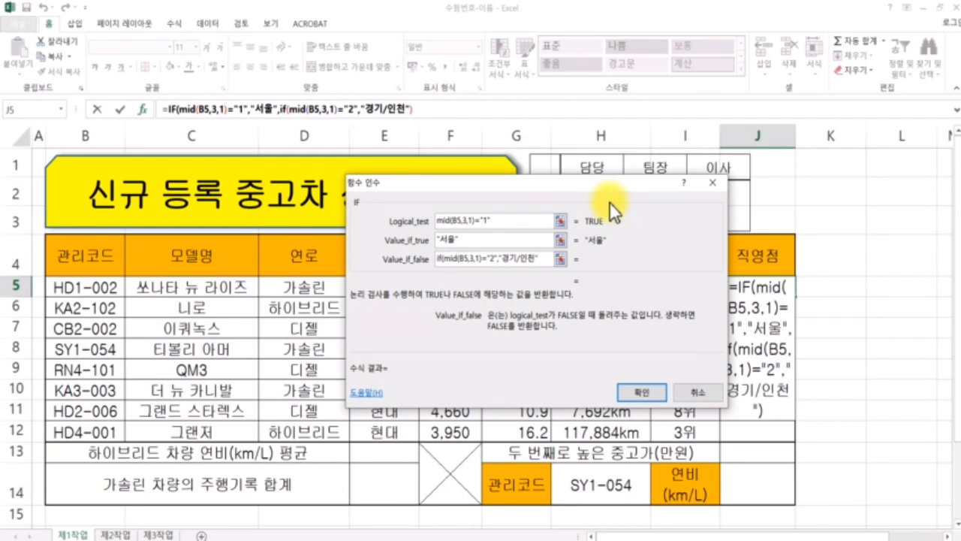
Step: Add "기타" as the nested IF's result for a false condition and close its parenthesis
text(,기타)
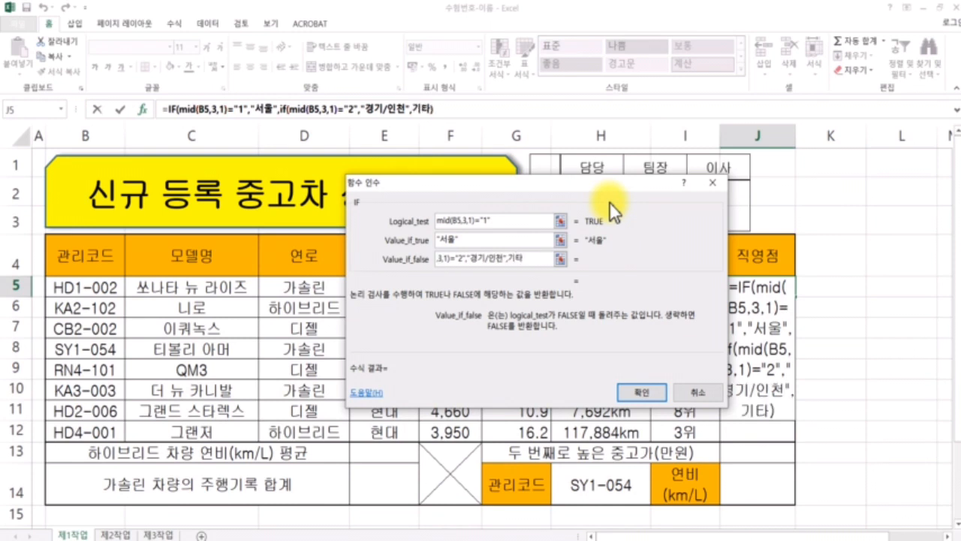
key(Left)
key(Left)
text(")
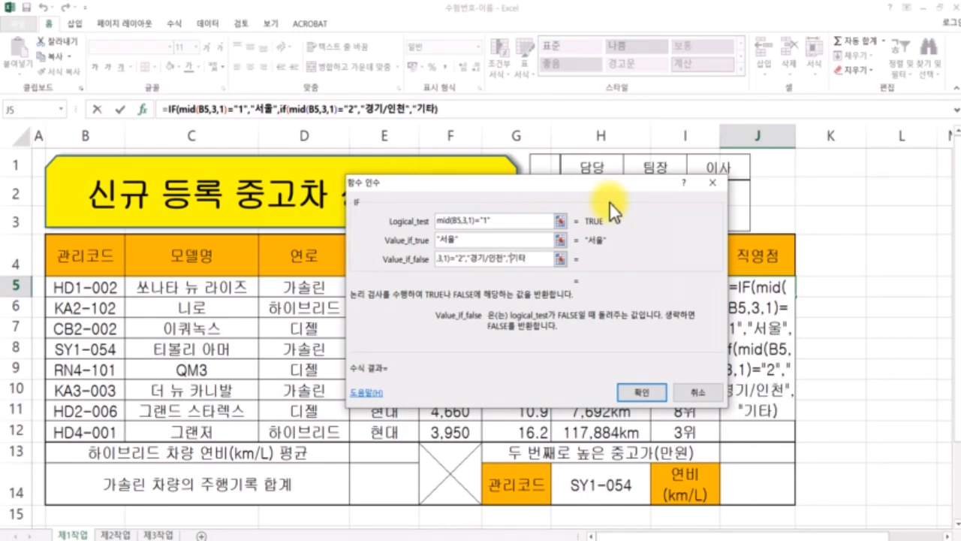
key(End)
text("))
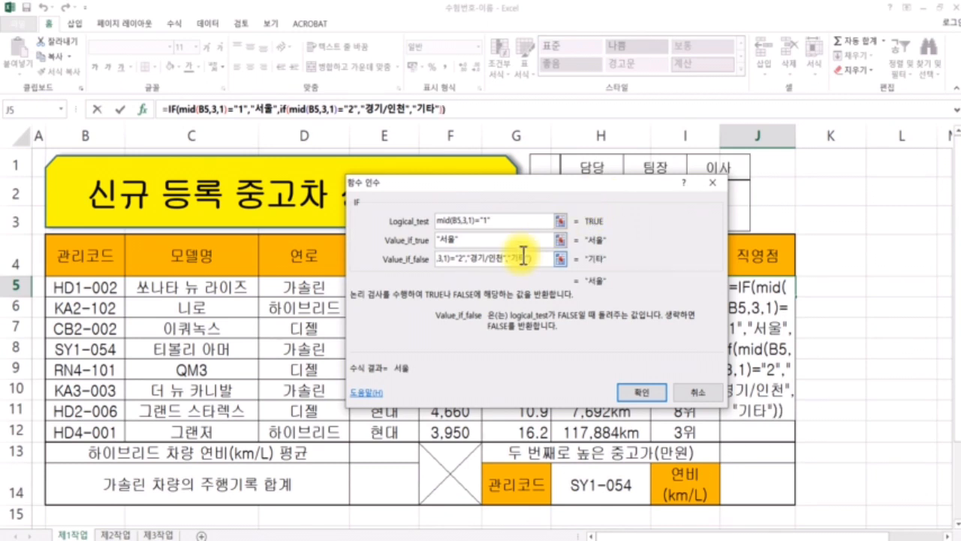
Step: Review the IF function's logical test, true value and nested false value, moving the arguments dialog aside to uncover the table
click(448, 258)
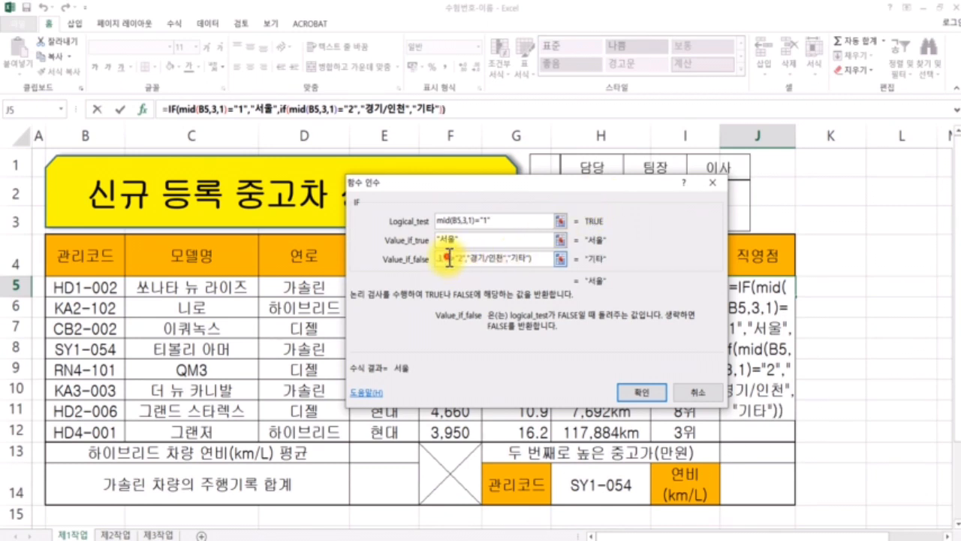
click(481, 227)
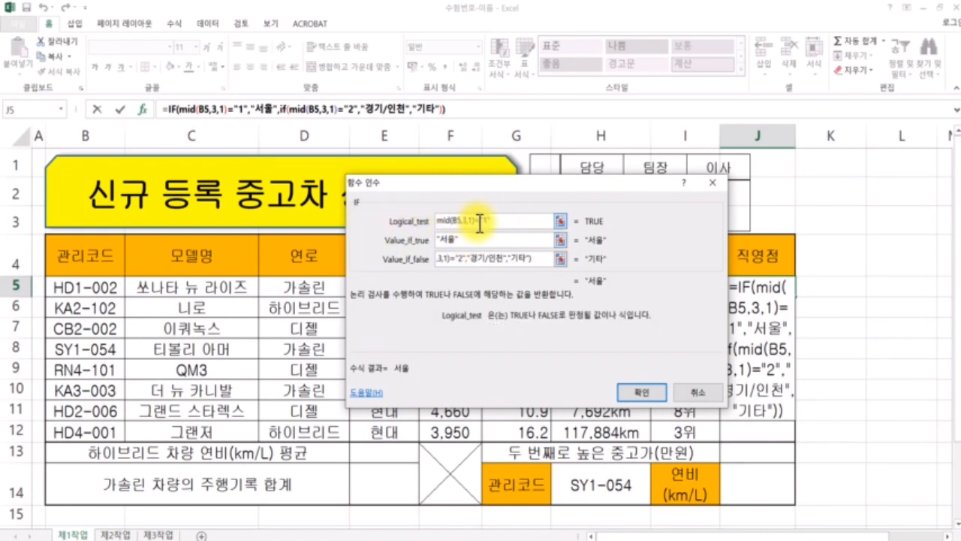
click(468, 260)
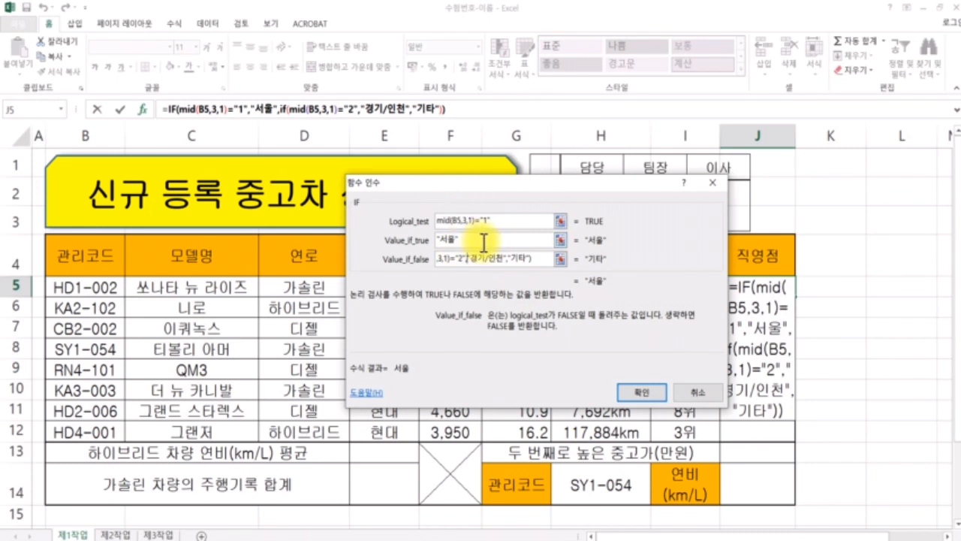
click(465, 220)
click(467, 238)
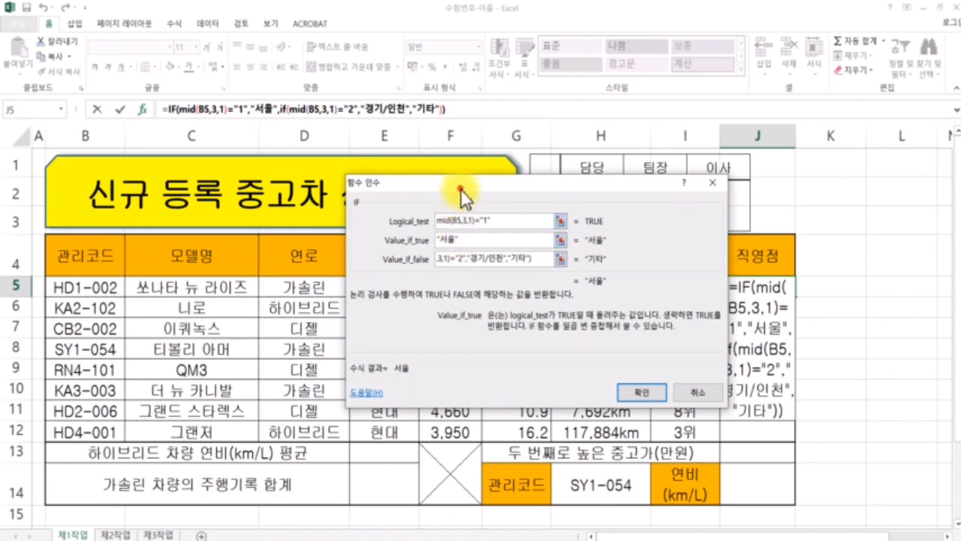
drag(461, 189, 526, 199)
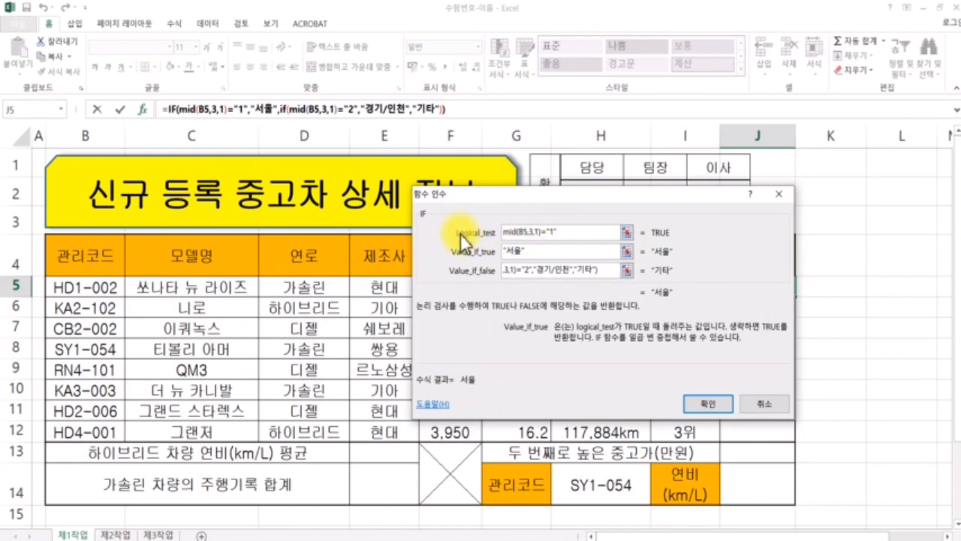
click(505, 235)
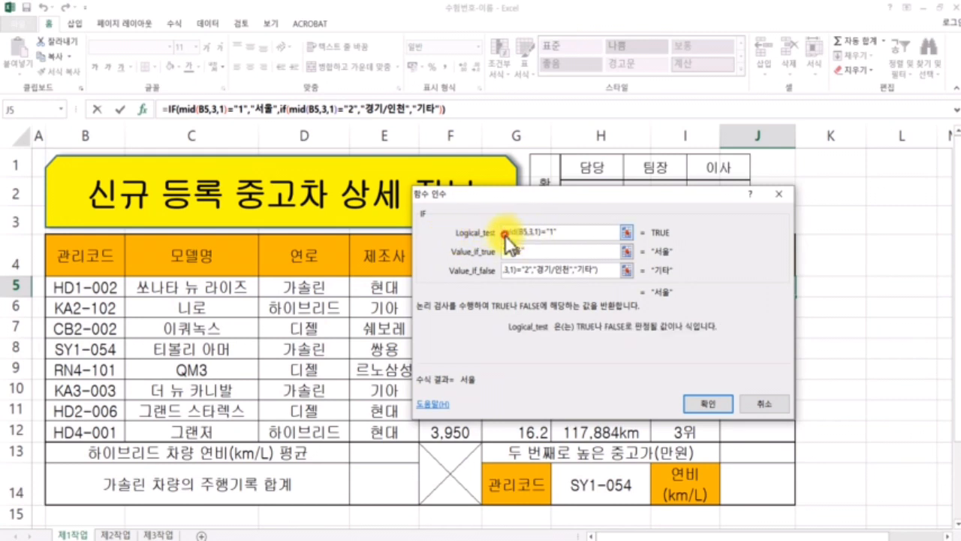
Step: Examine each part of the IF arguments in turn, from the first MID condition through the nested IF's condition and both results
drag(506, 235, 545, 239)
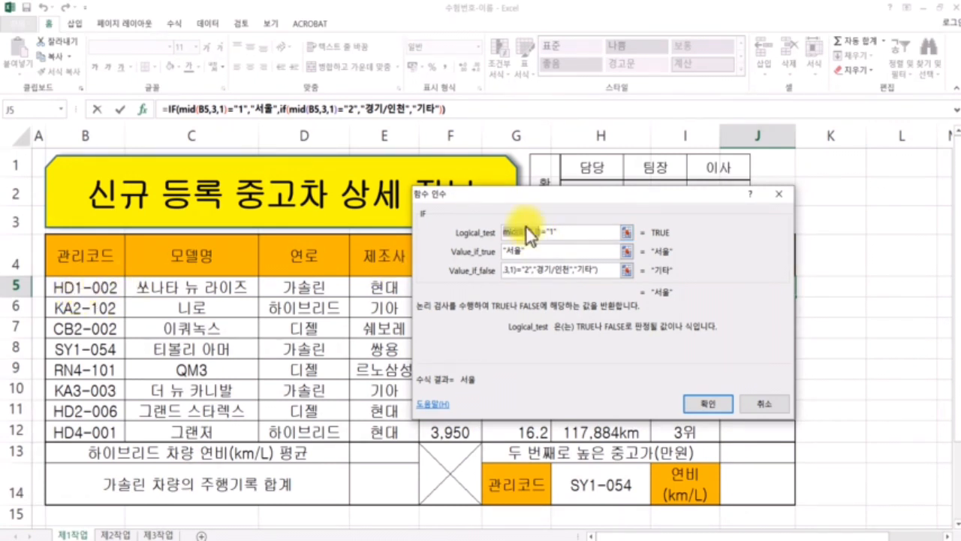
drag(568, 231, 493, 254)
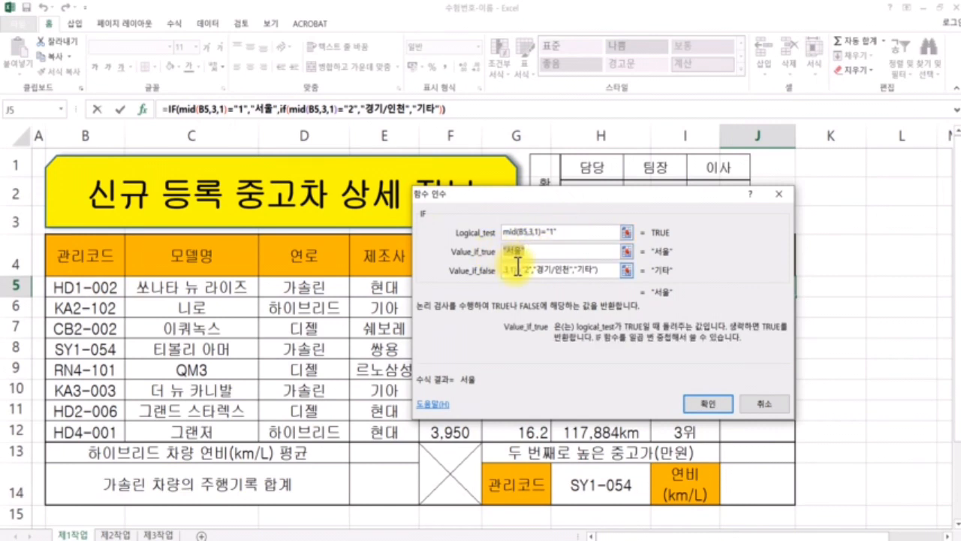
click(516, 272)
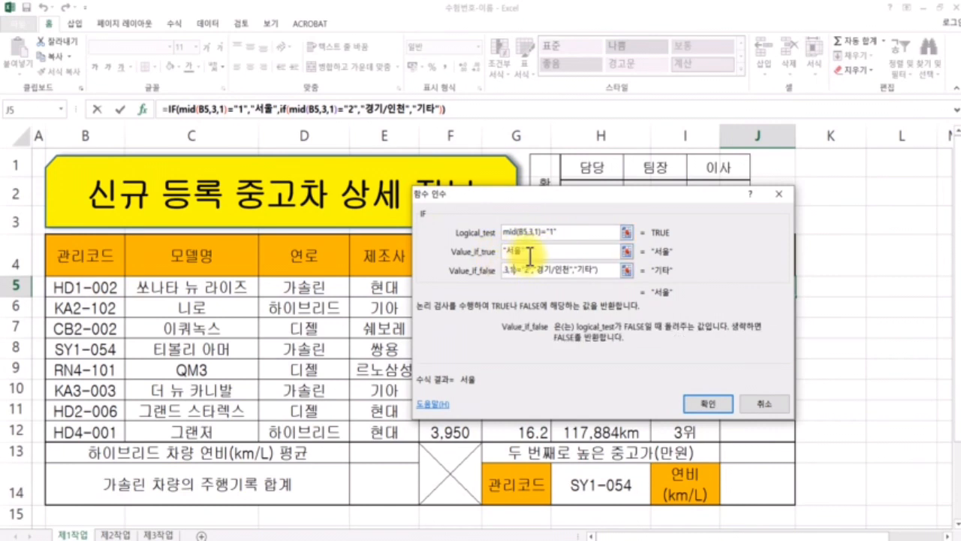
key(Left)
key(Left)
key(Left)
key(Left)
key(Left)
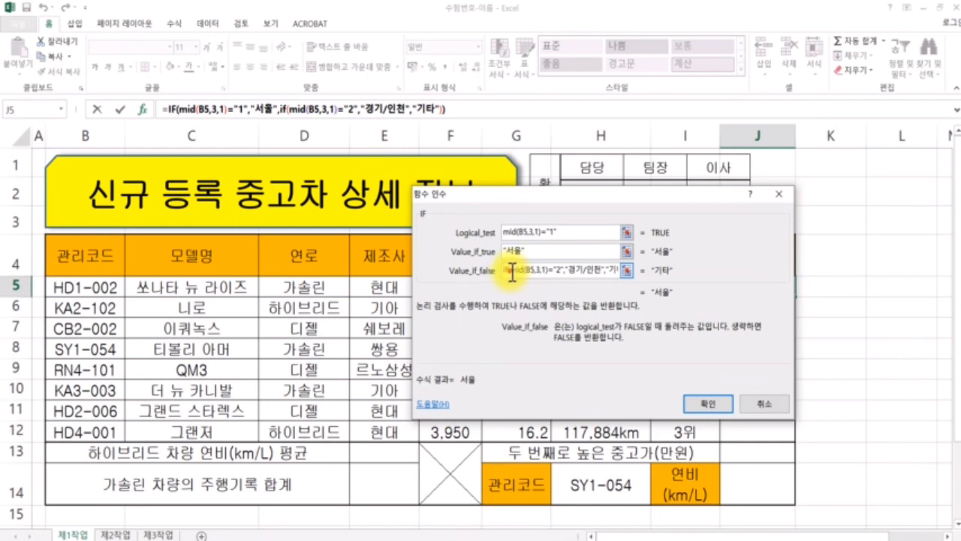
drag(511, 271, 551, 271)
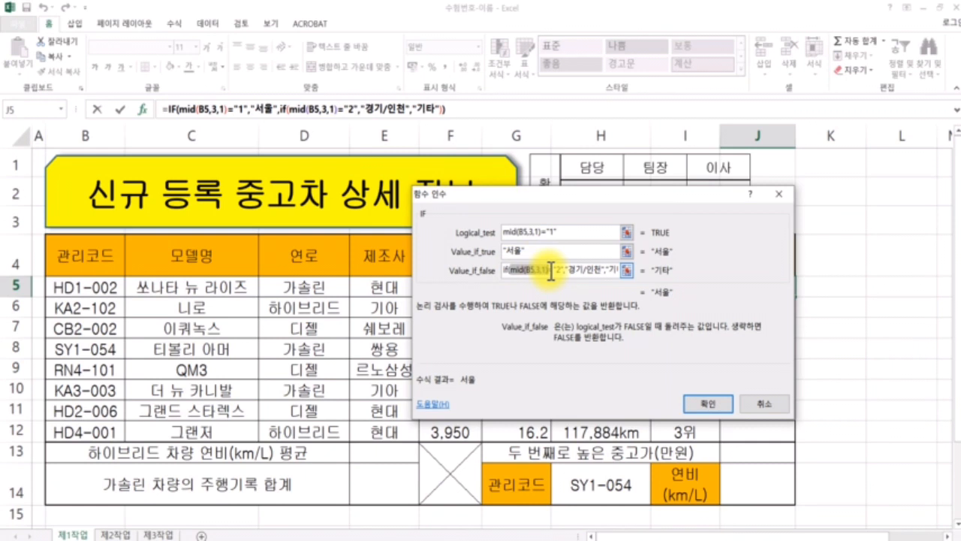
click(551, 272)
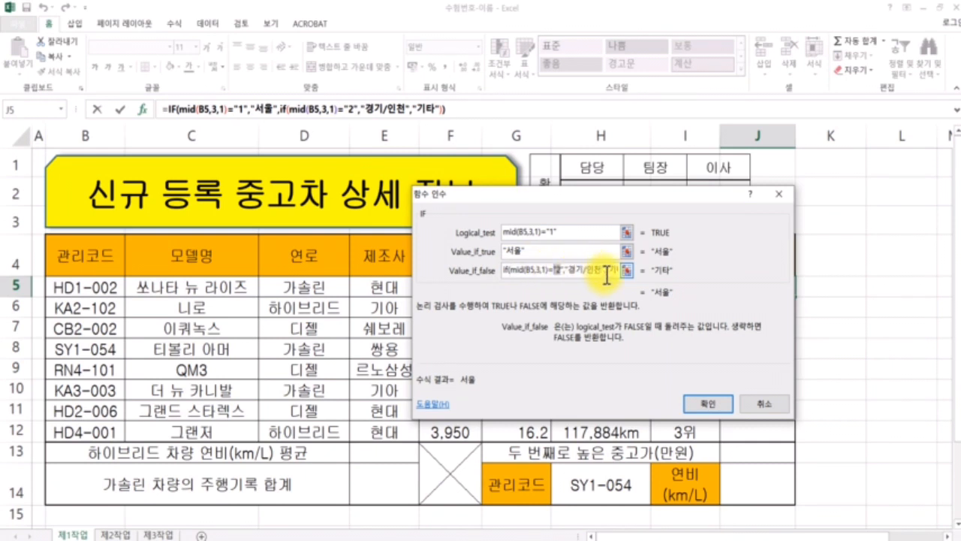
drag(606, 272, 571, 272)
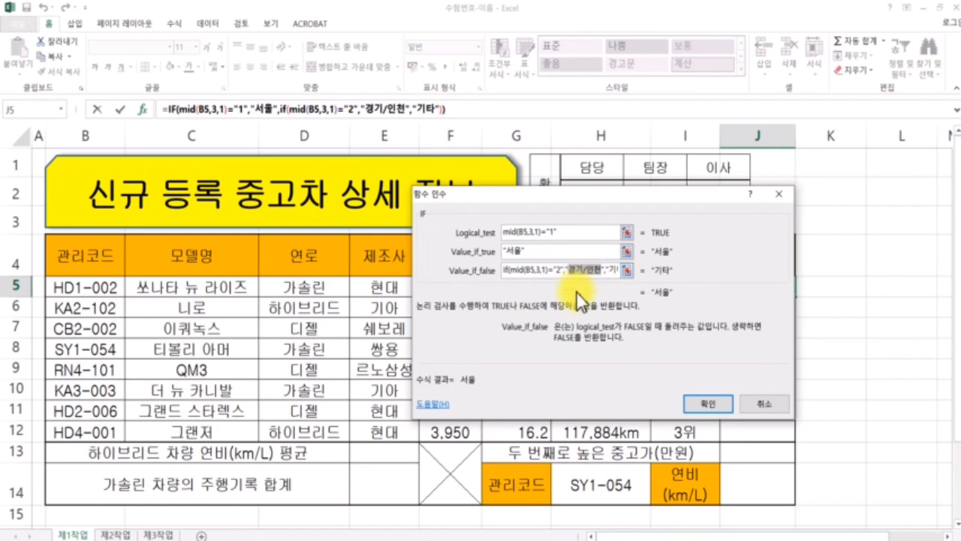
click(613, 273)
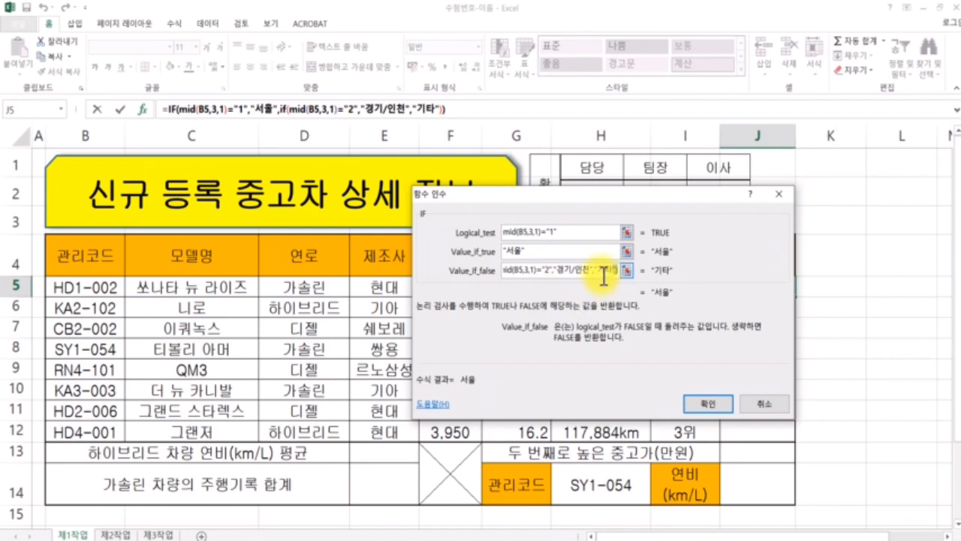
Step: Confirm the nested IF formula in J5 and fill it down through J12
click(705, 398)
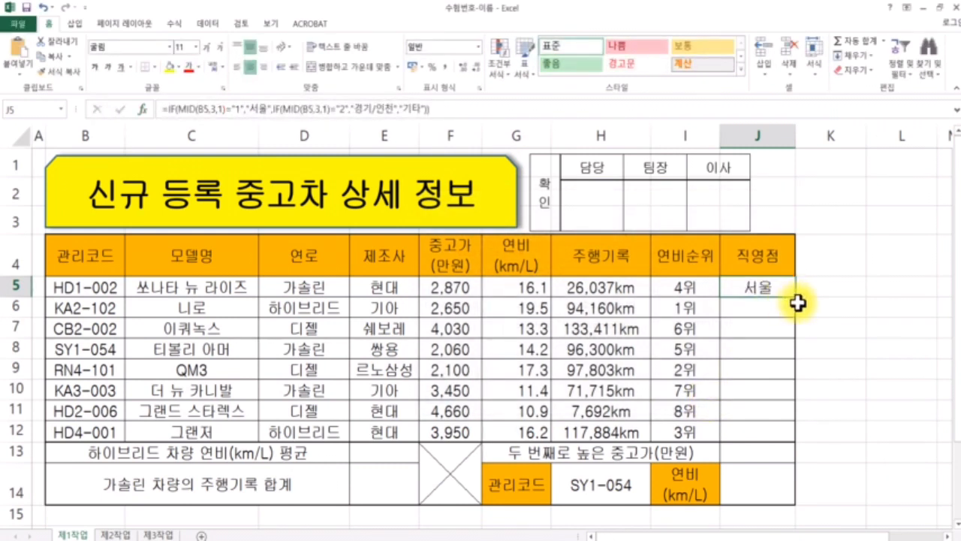
drag(798, 298, 784, 435)
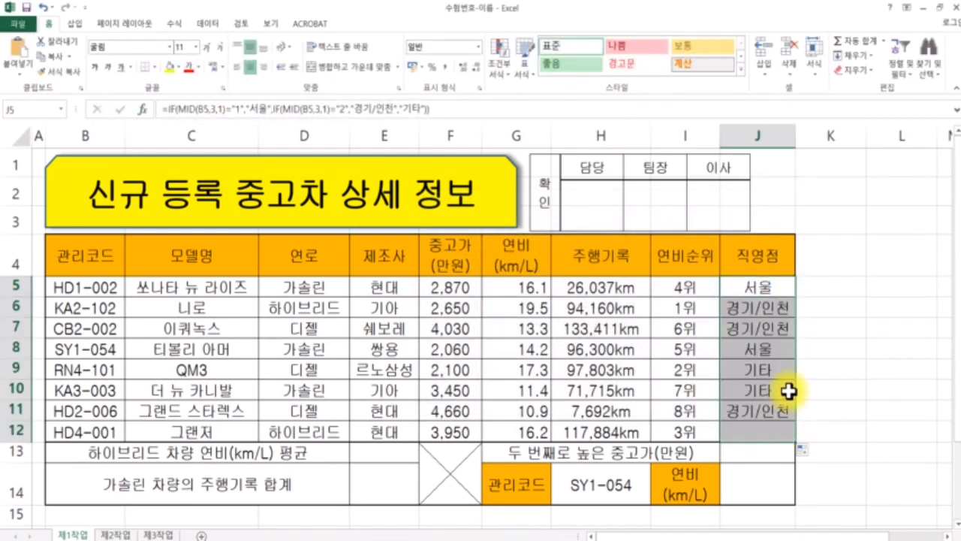
Step: Check the filled 직영점 results and formulas in J6:J12 against the third character of the 관리코드 values in column B
click(766, 307)
click(766, 326)
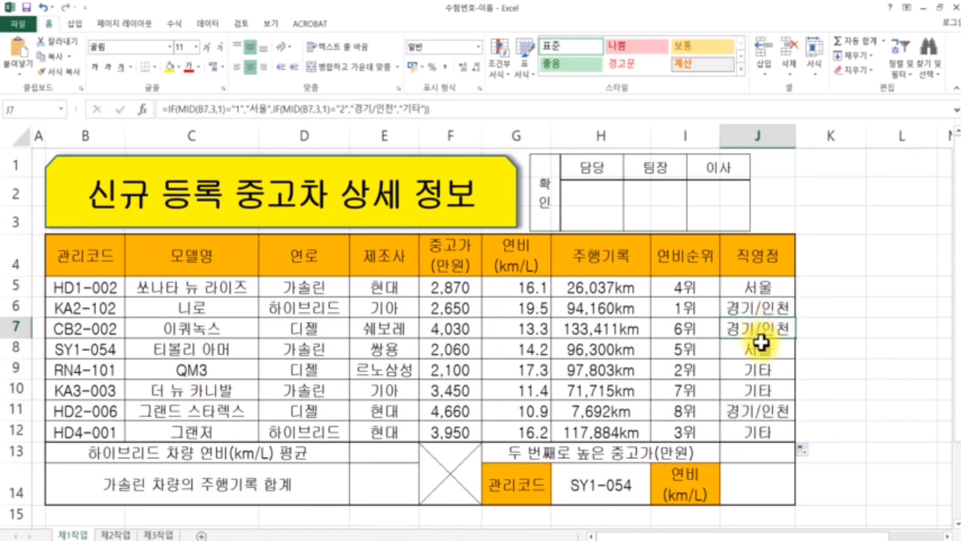
click(762, 348)
click(764, 308)
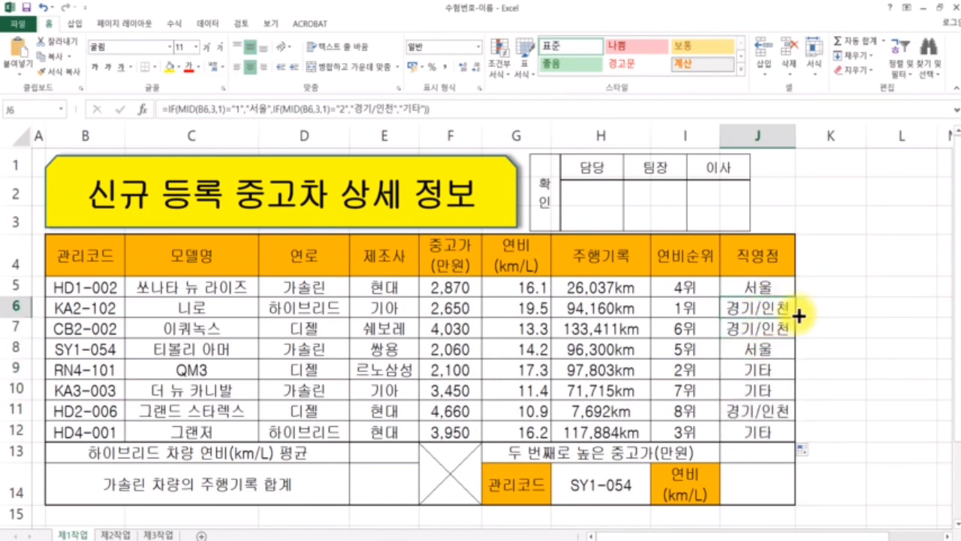
click(201, 112)
click(308, 111)
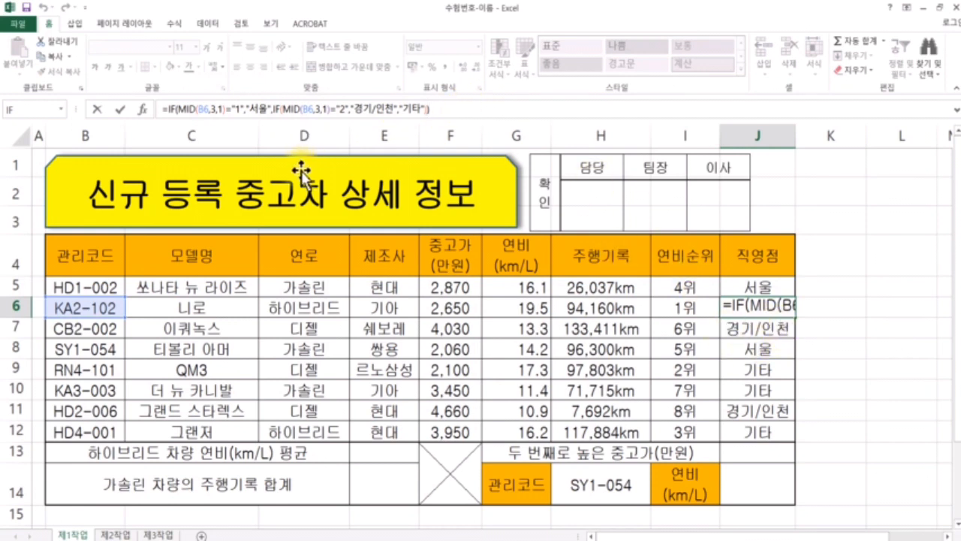
key(ctrl+Return)
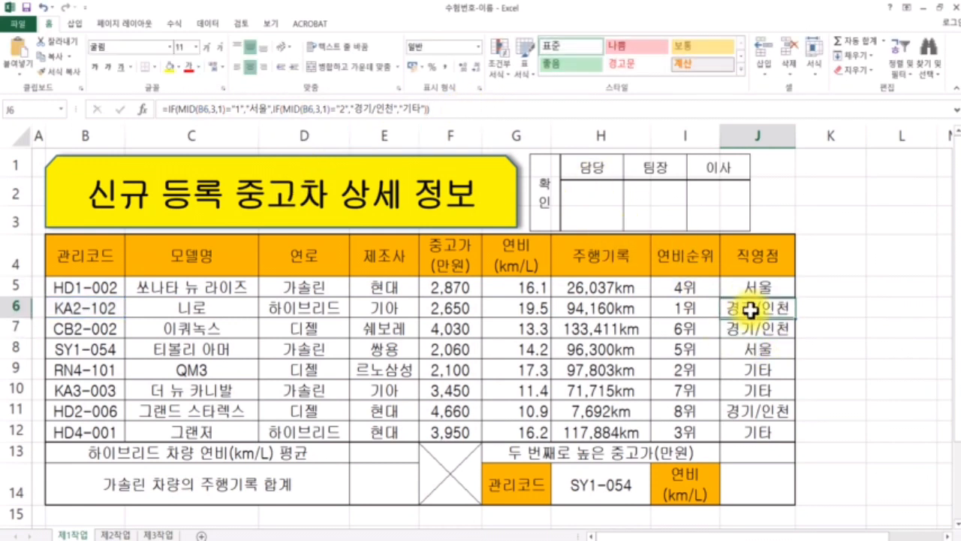
click(79, 328)
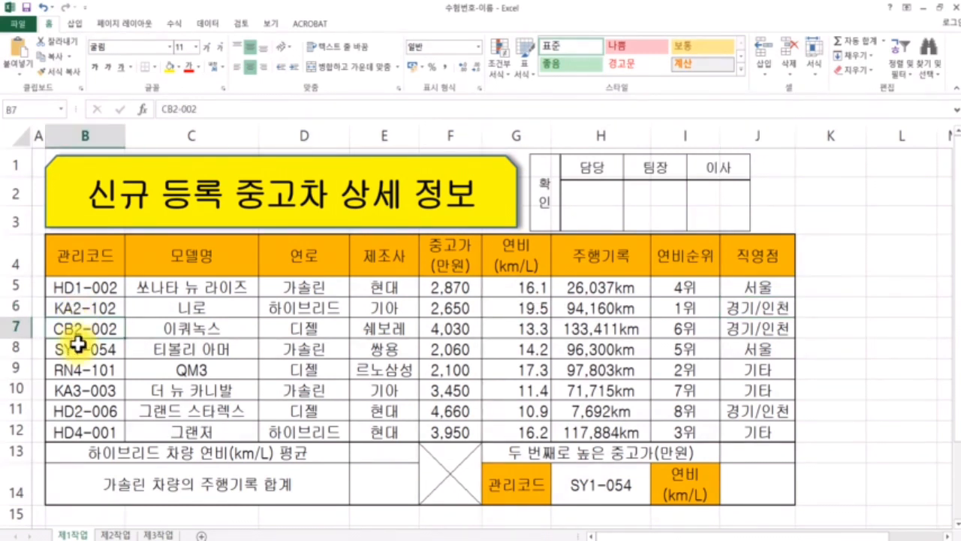
click(78, 350)
click(79, 370)
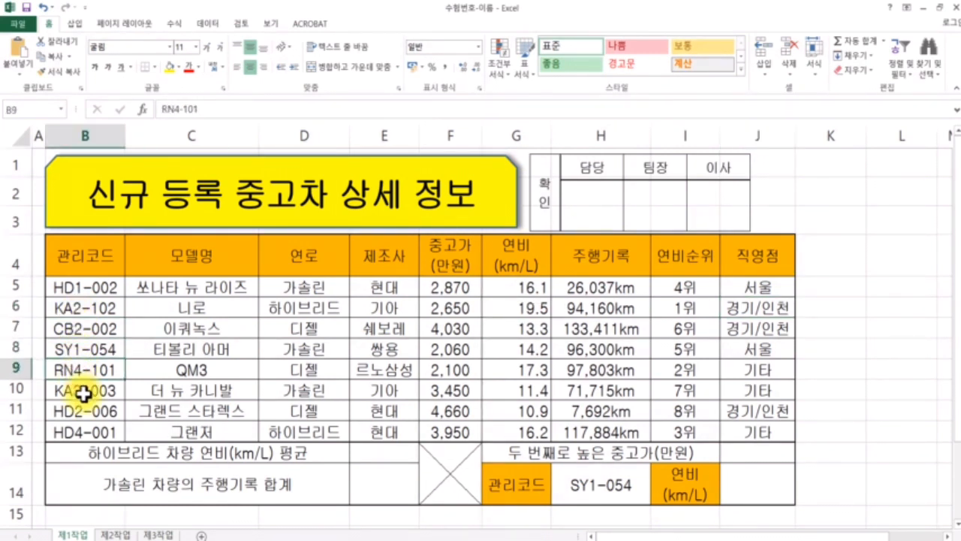
click(82, 392)
click(90, 419)
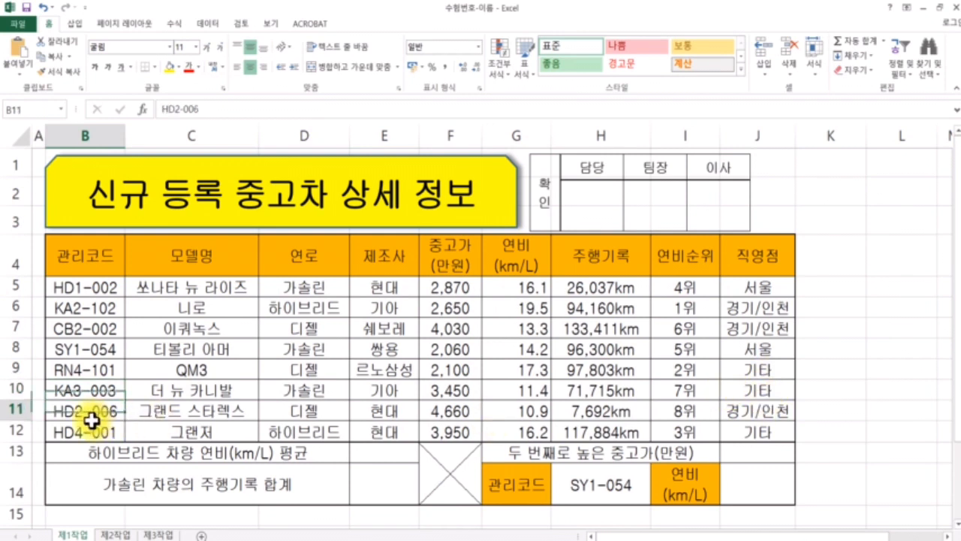
click(771, 440)
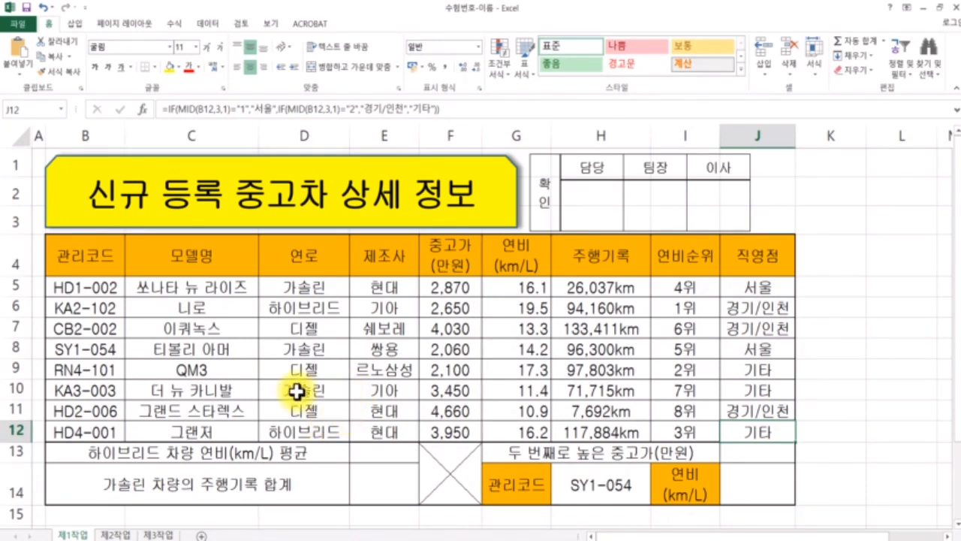
Step: Switch to the 최신기출문제.pdf exam sheet, read task (3) on the hybrid fuel-efficiency average, and return to the workbook
click(425, 539)
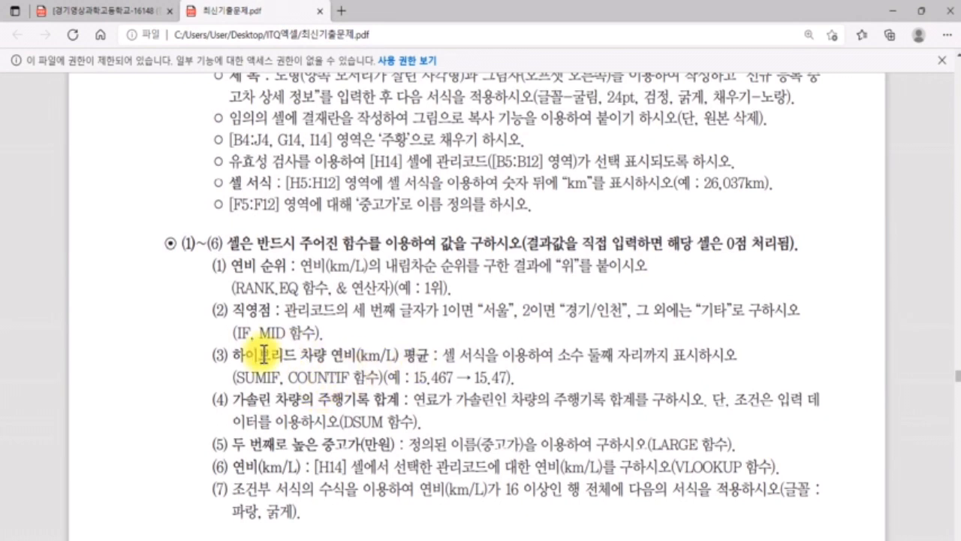
drag(233, 354, 427, 345)
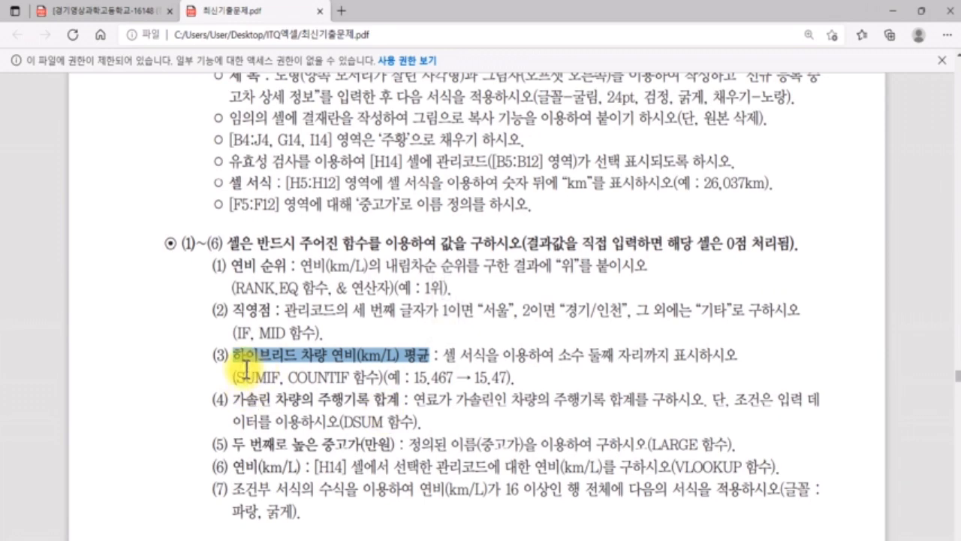
click(898, 12)
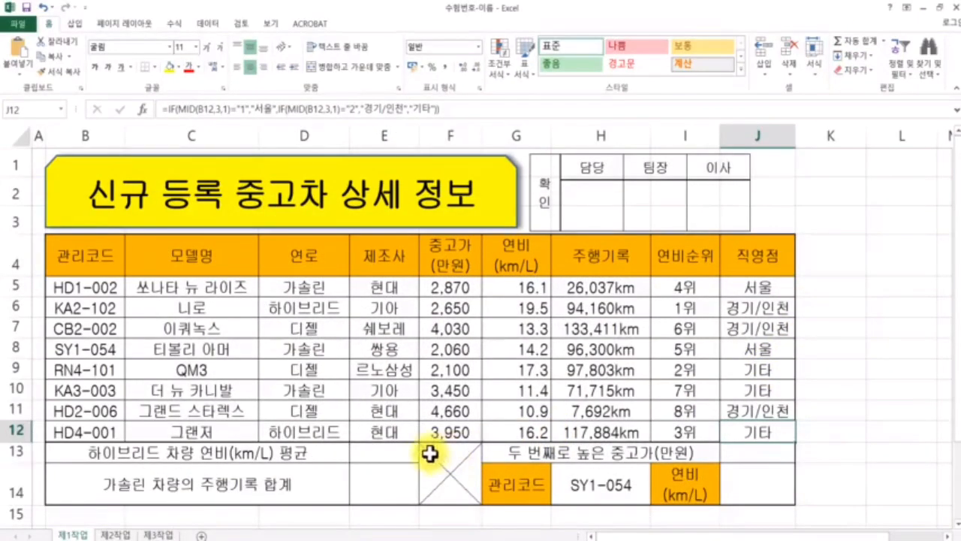
Step: Find the SUMIF function and insert it in E13 for 하이브리드 차량 연비(km/L) 평균
click(376, 453)
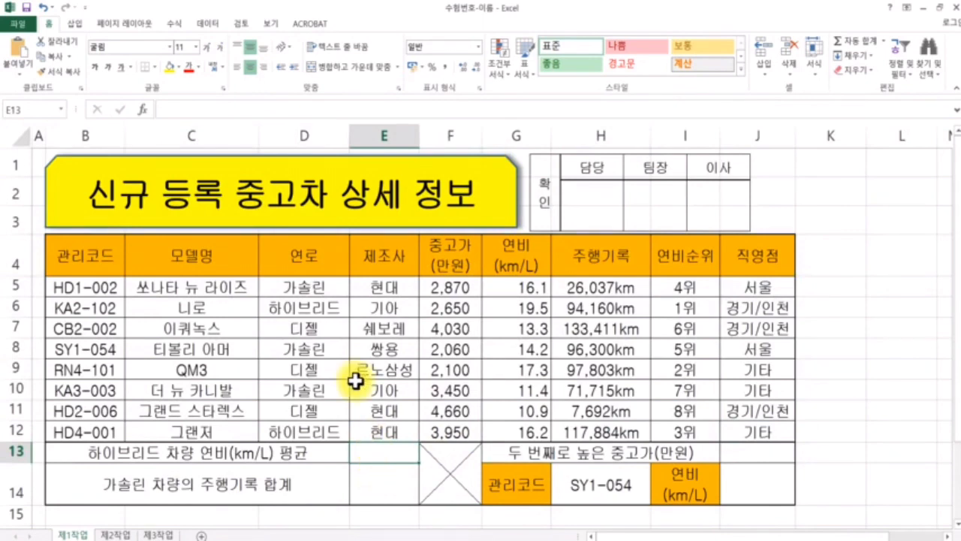
click(143, 109)
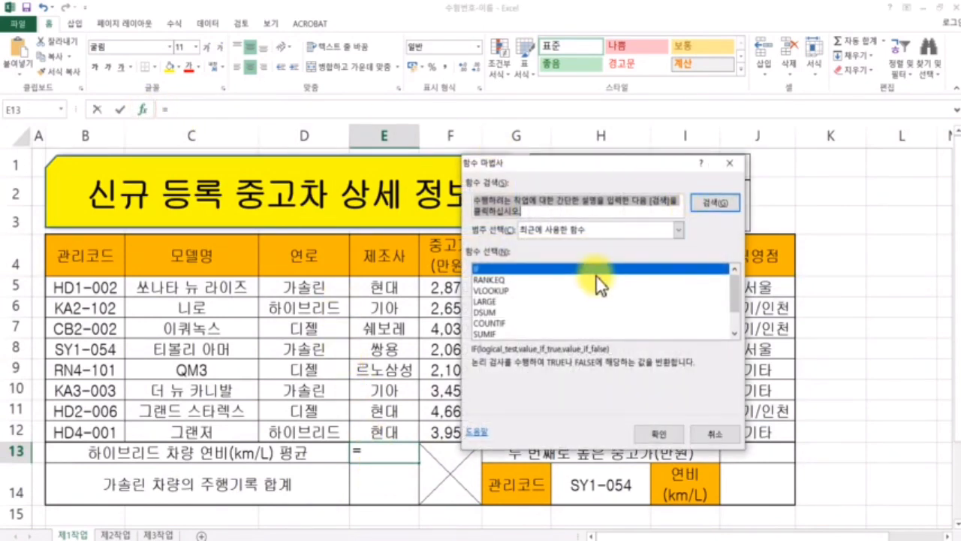
text(sumi)
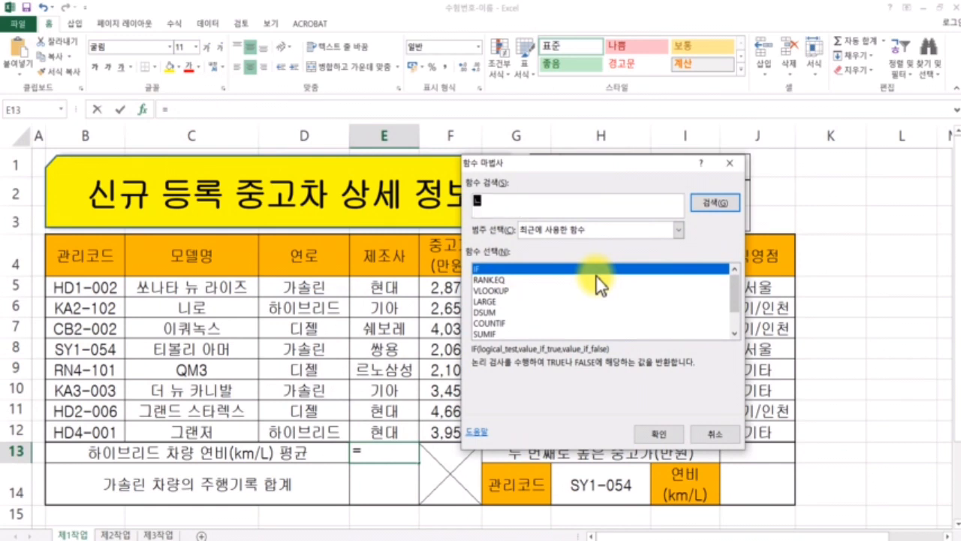
text(f)
key(Return)
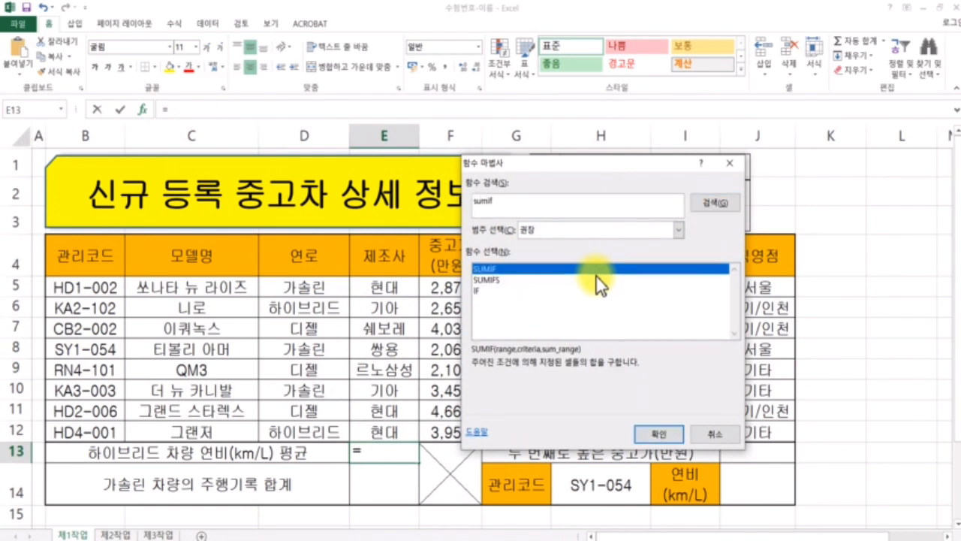
double_click(599, 270)
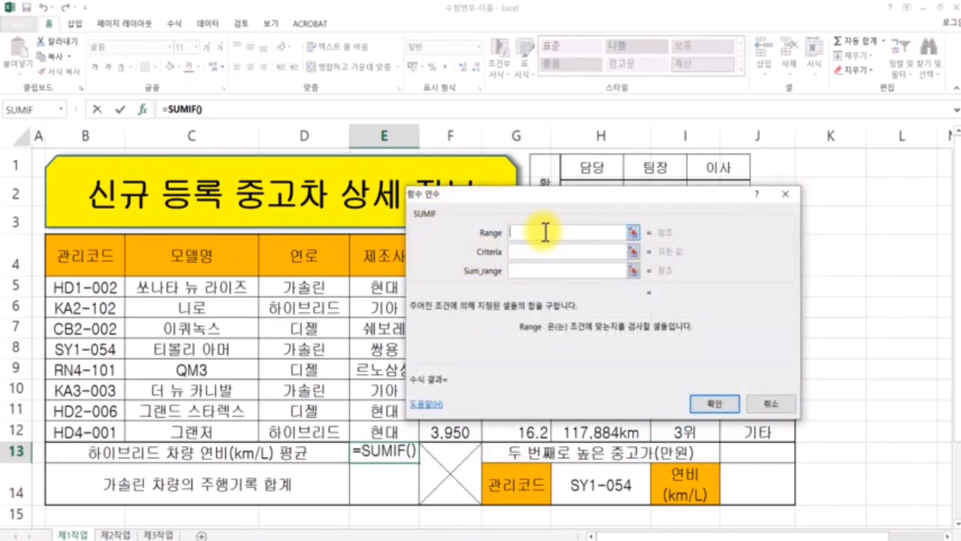
Step: Set SUMIF's range to D5:D12 and its criteria to "하이브리드", moving the arguments dialog clear of the 연비 column
drag(491, 200, 495, 261)
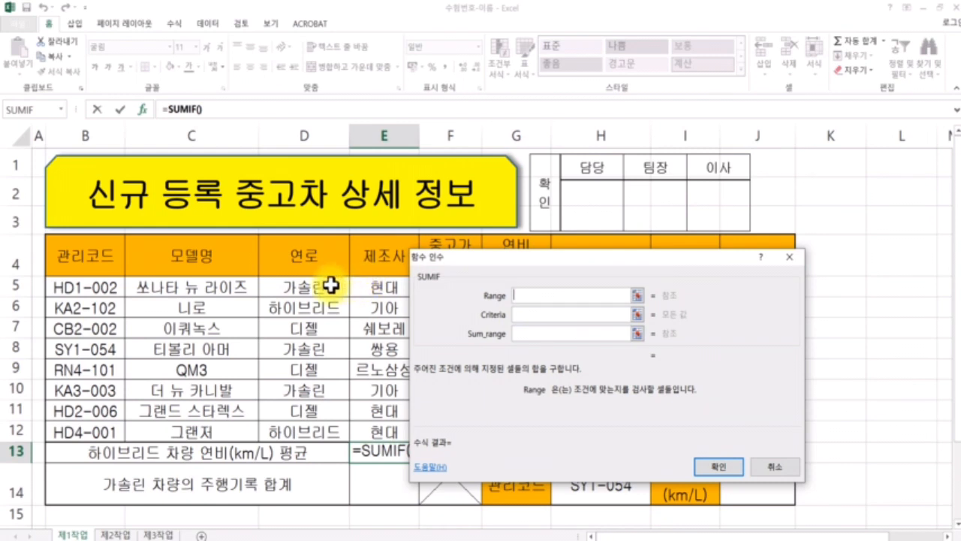
drag(330, 286, 316, 433)
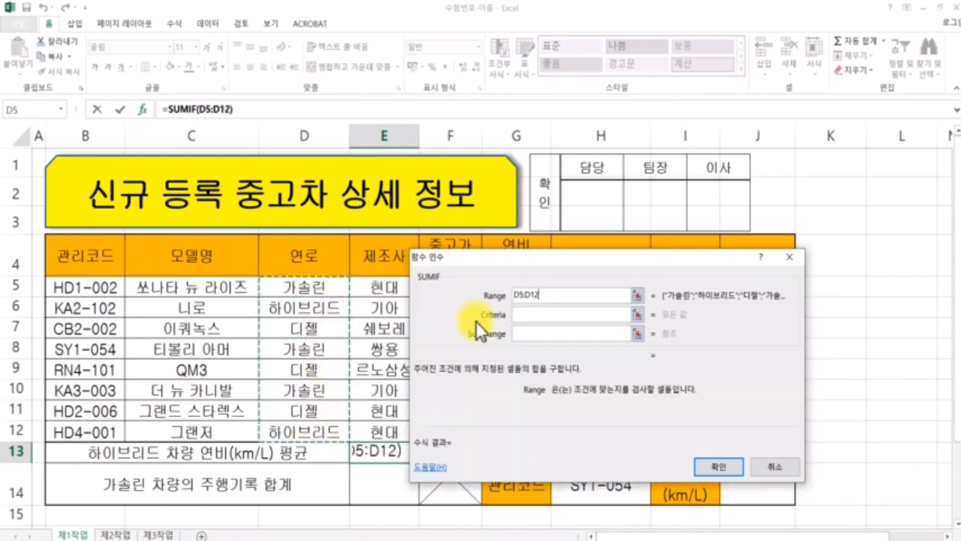
click(529, 313)
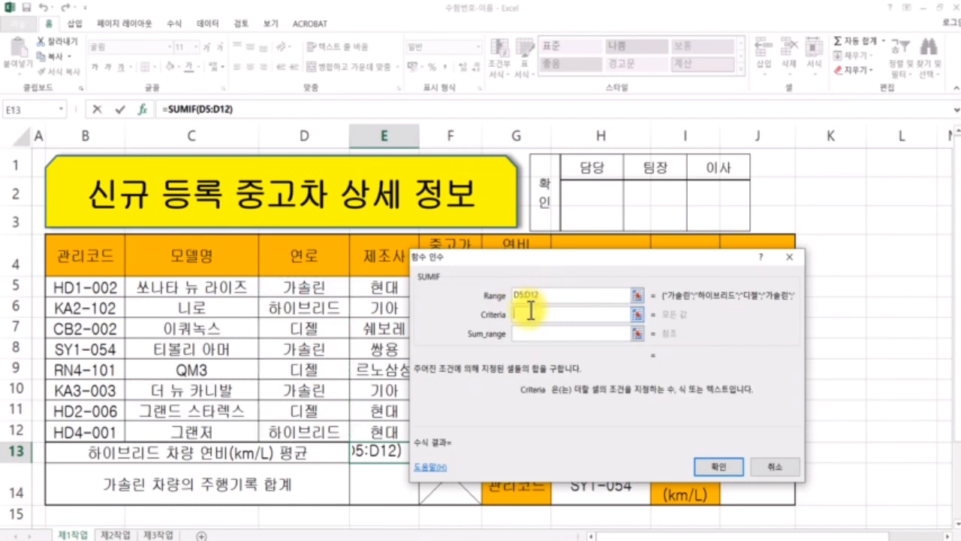
text(")
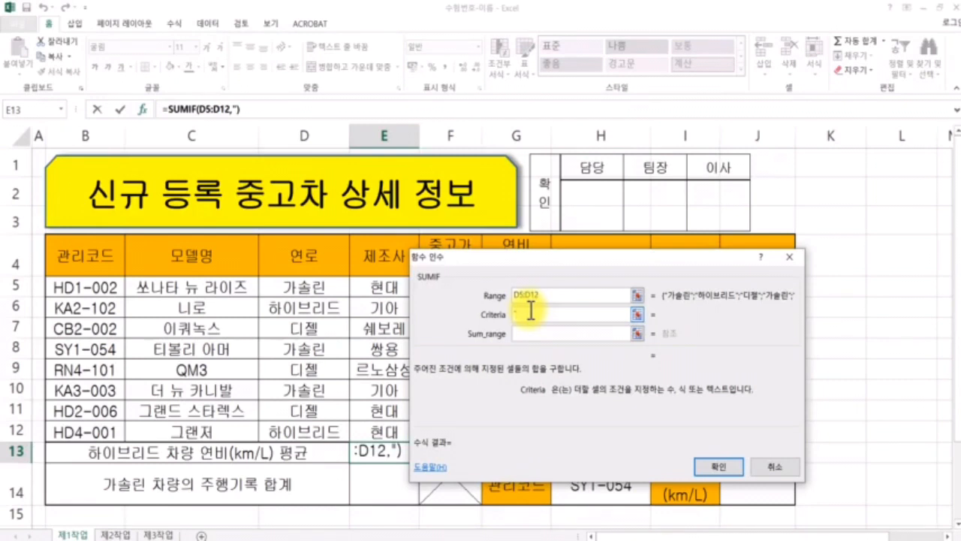
text(g)
key(BackSpace)
text(하이브리)
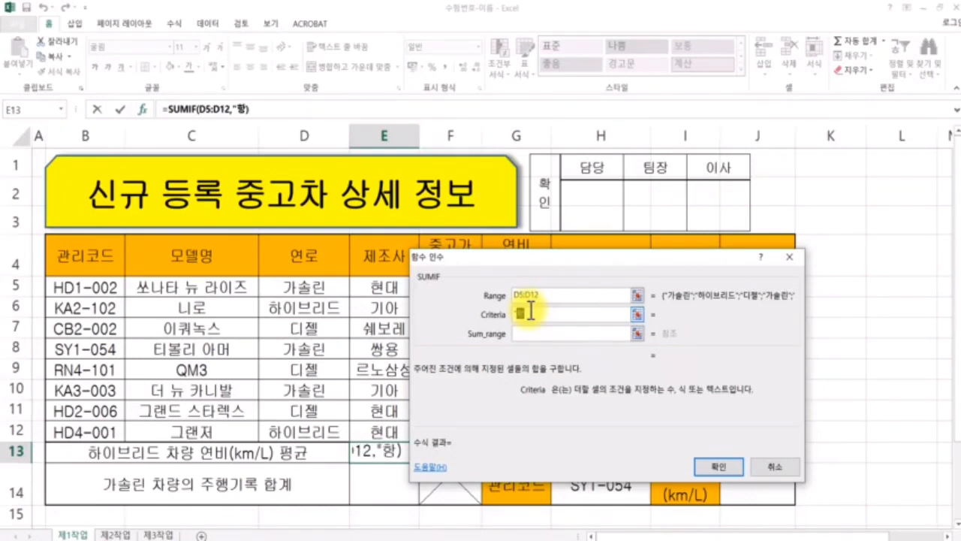
text(드")
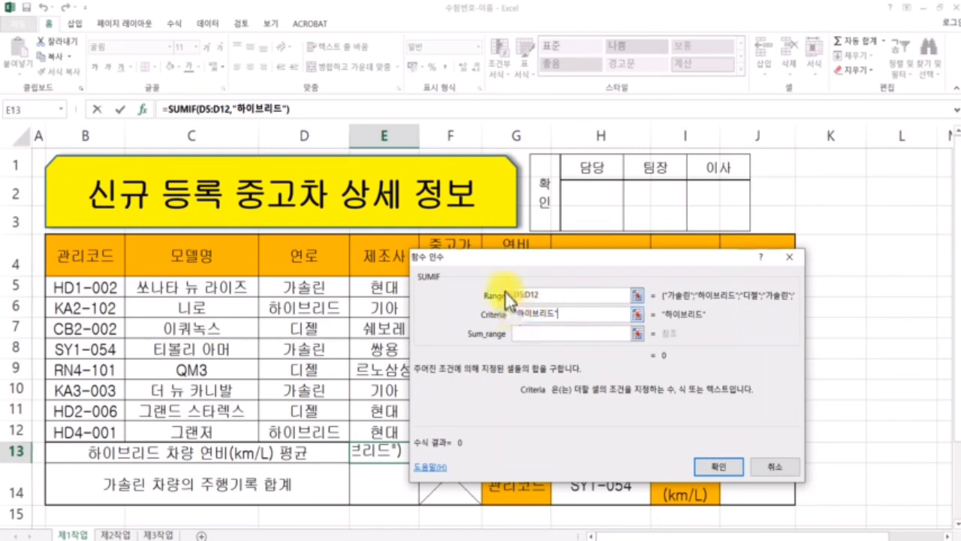
drag(489, 261, 680, 253)
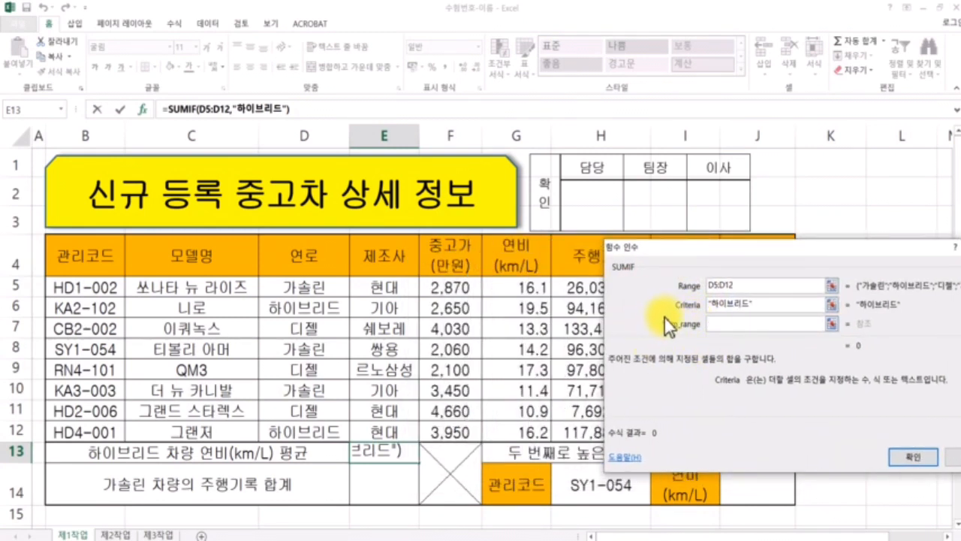
text(+)
drag(529, 291, 521, 432)
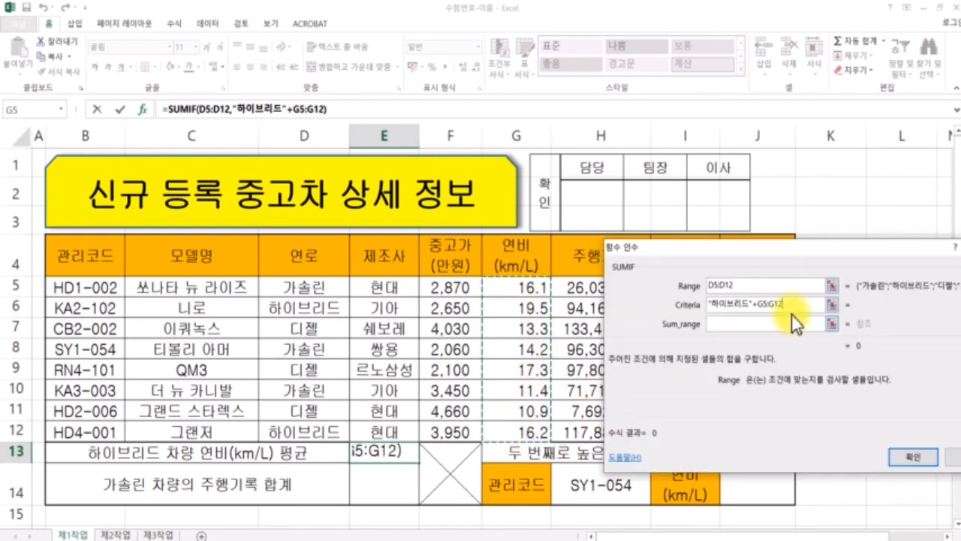
key(BackSpace)
key(BackSpace)
key(BackSpace)
key(BackSpace)
key(BackSpace)
key(BackSpace)
key(BackSpace)
Step: Clear the stray +G5:G12 from SUMIF's criteria and set its sum range to G5:G12
key(Tab)
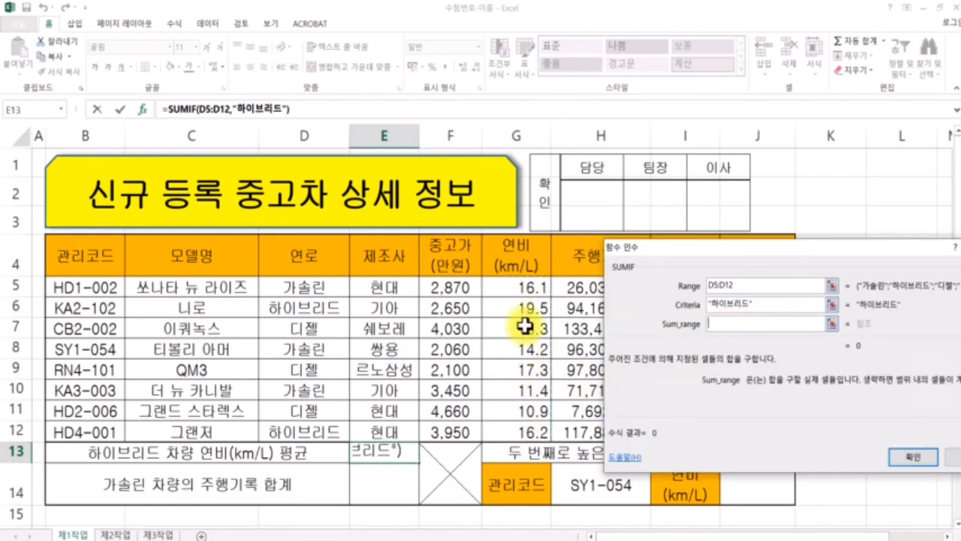
drag(526, 286, 516, 433)
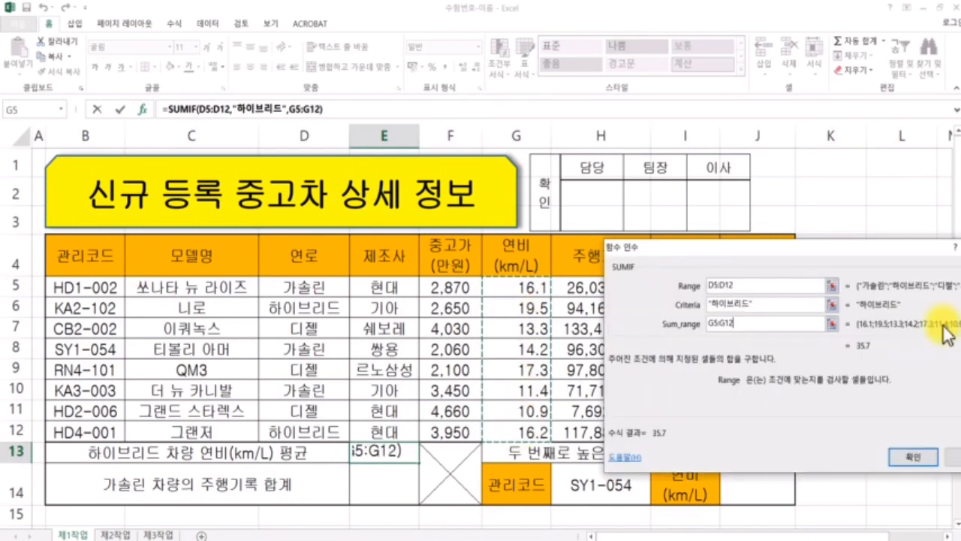
drag(848, 258, 718, 267)
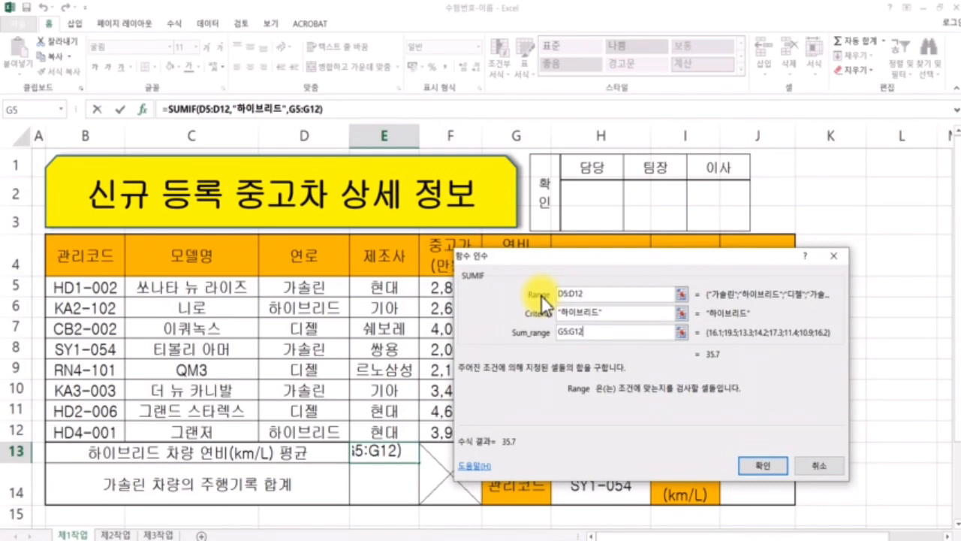
Step: Review SUMIF's range, criteria and sum range against the table columns, and confirm the function in E13
click(578, 294)
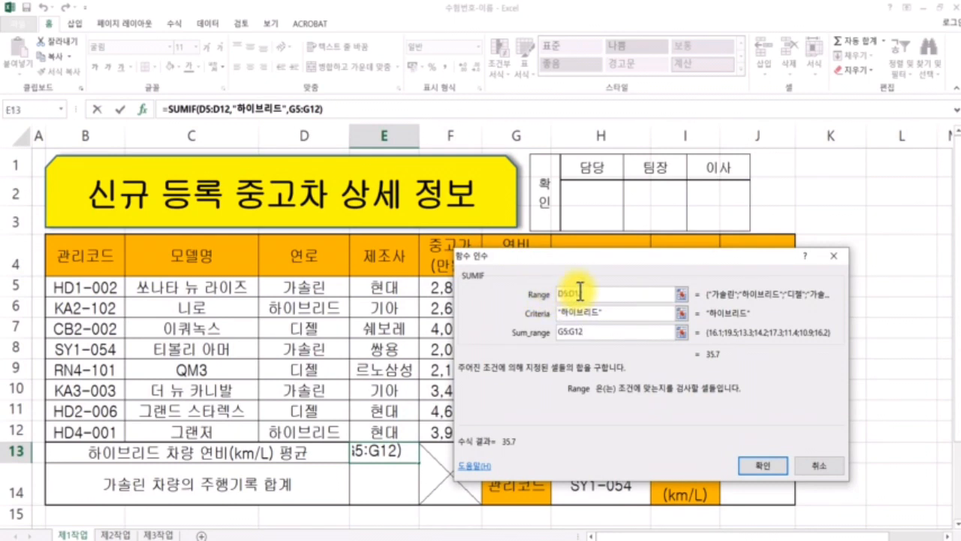
drag(609, 293, 499, 294)
click(626, 314)
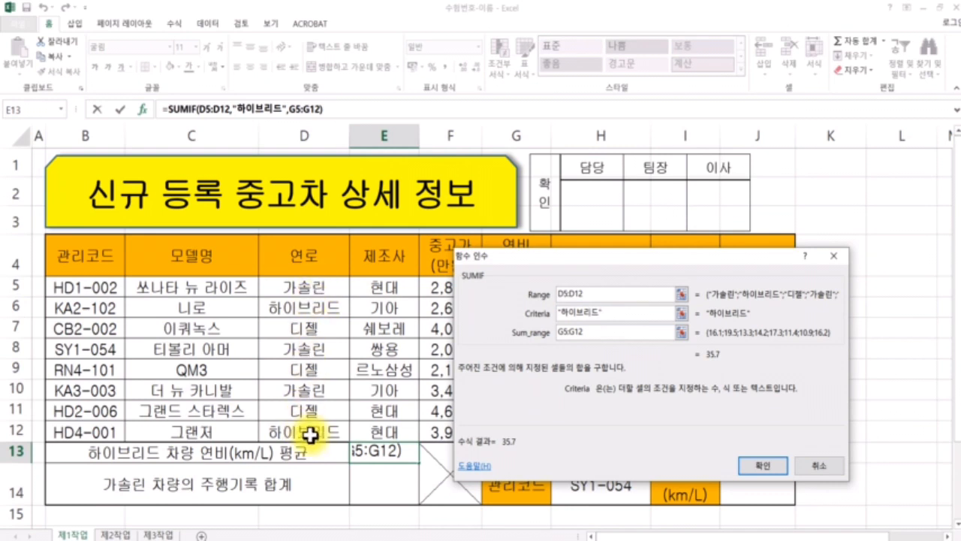
drag(623, 314, 546, 313)
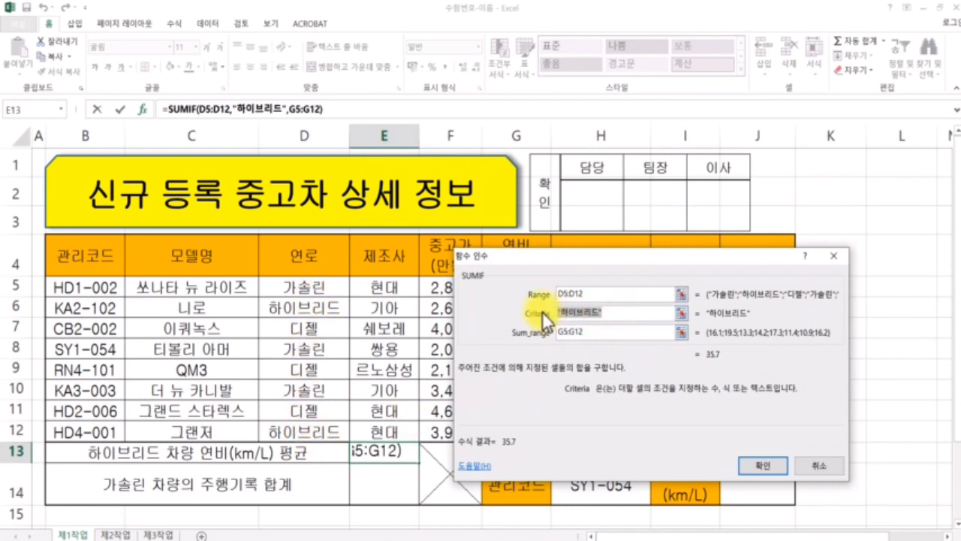
click(602, 332)
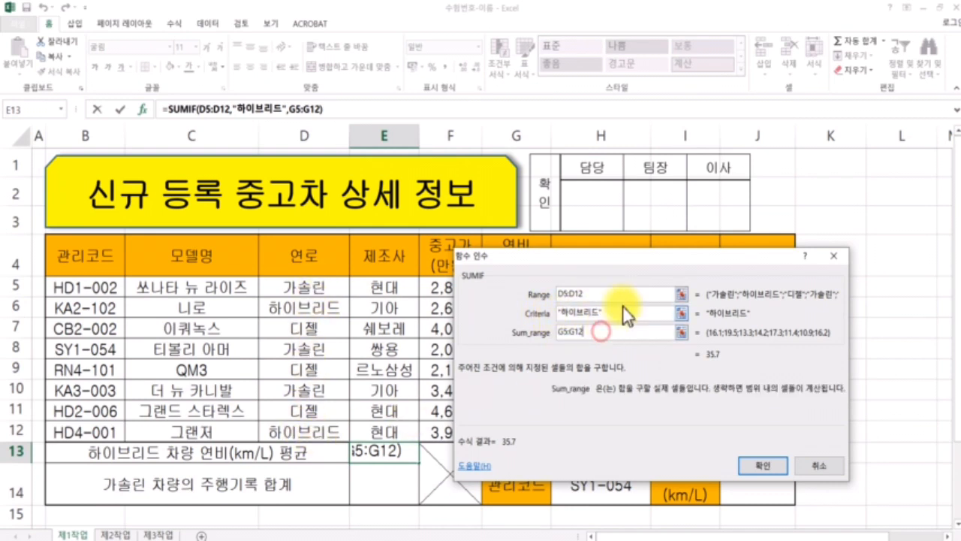
drag(620, 265, 733, 264)
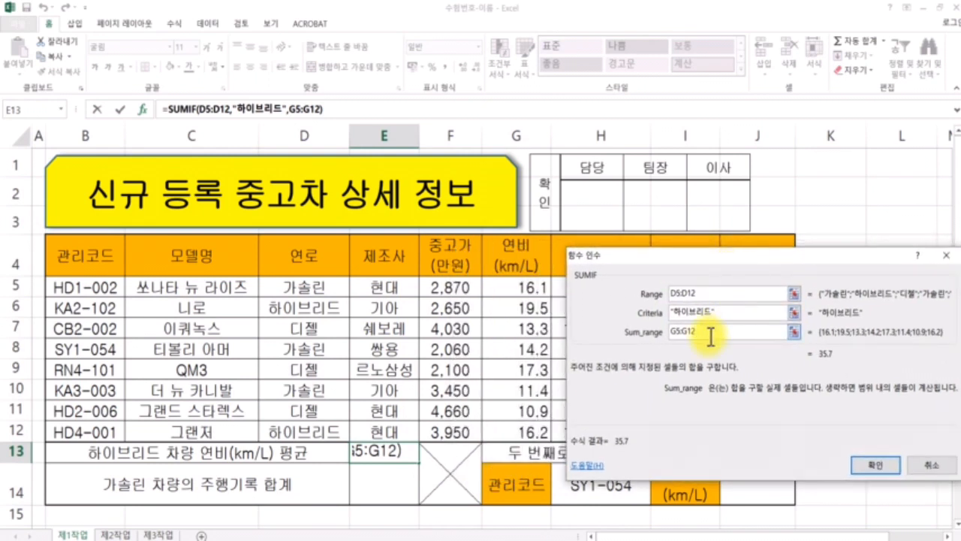
drag(702, 332, 641, 332)
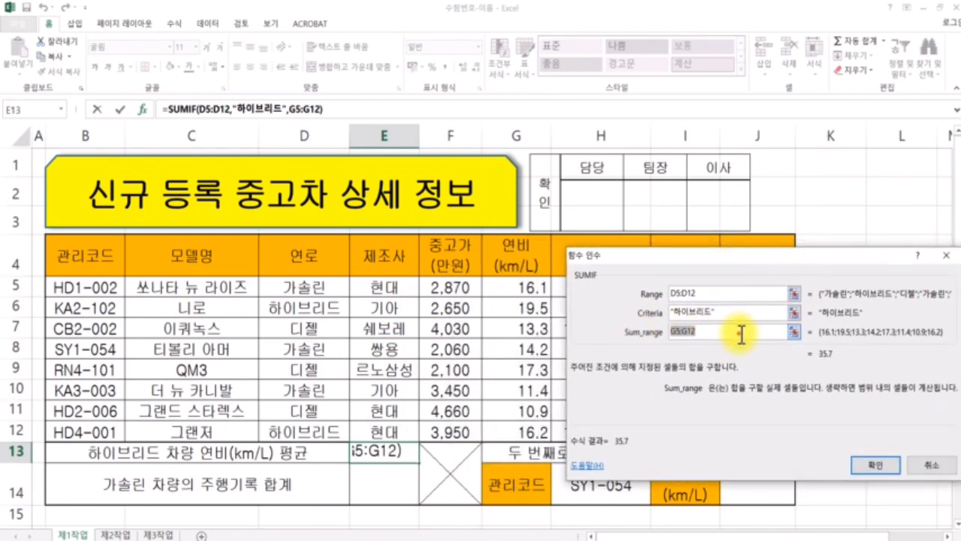
click(743, 333)
click(873, 463)
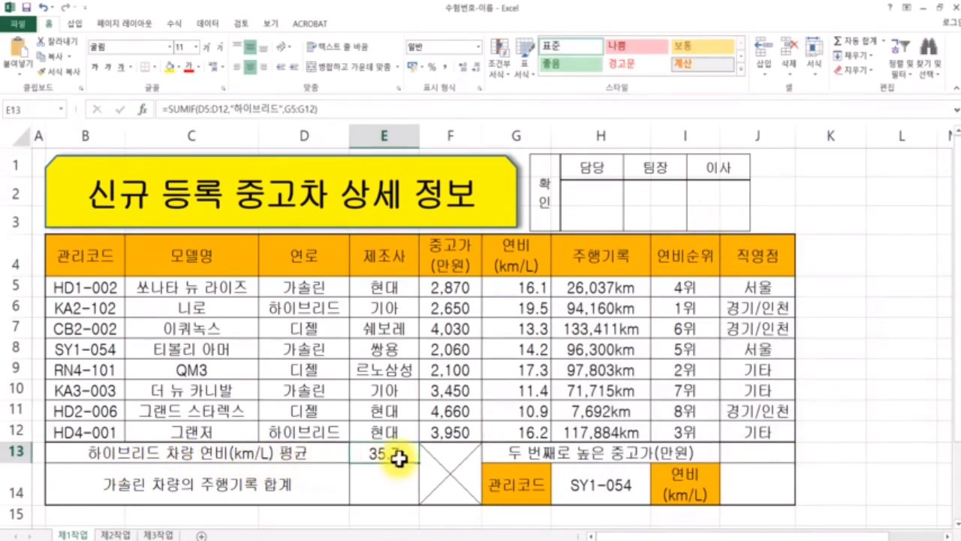
Step: Append a division sign to the SUMIF formula in E13, then find COUNTIF and insert it as the divisor
click(345, 111)
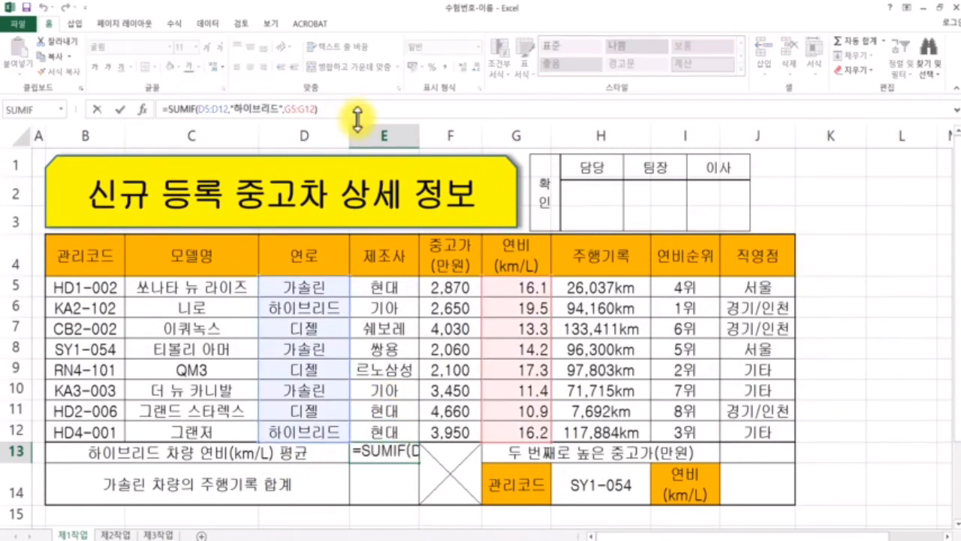
text(/)
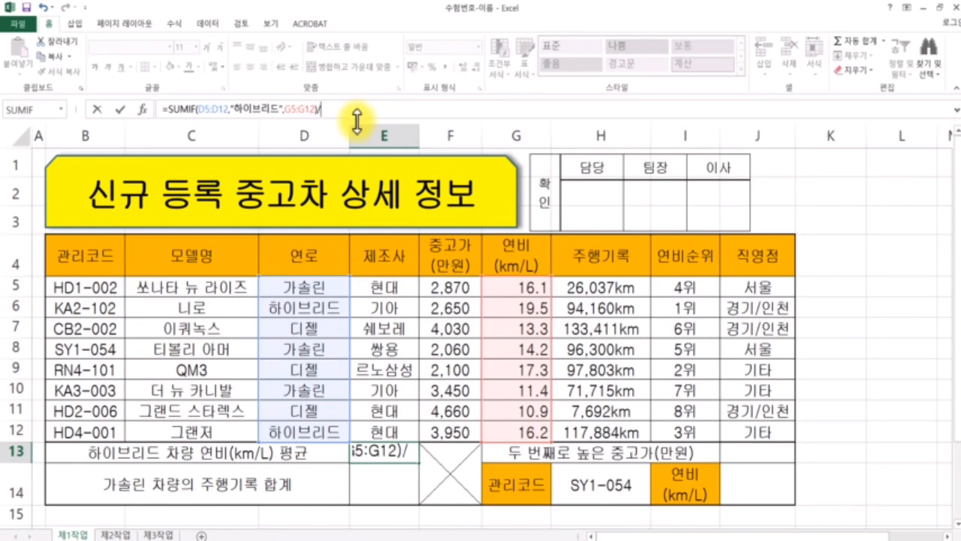
click(141, 109)
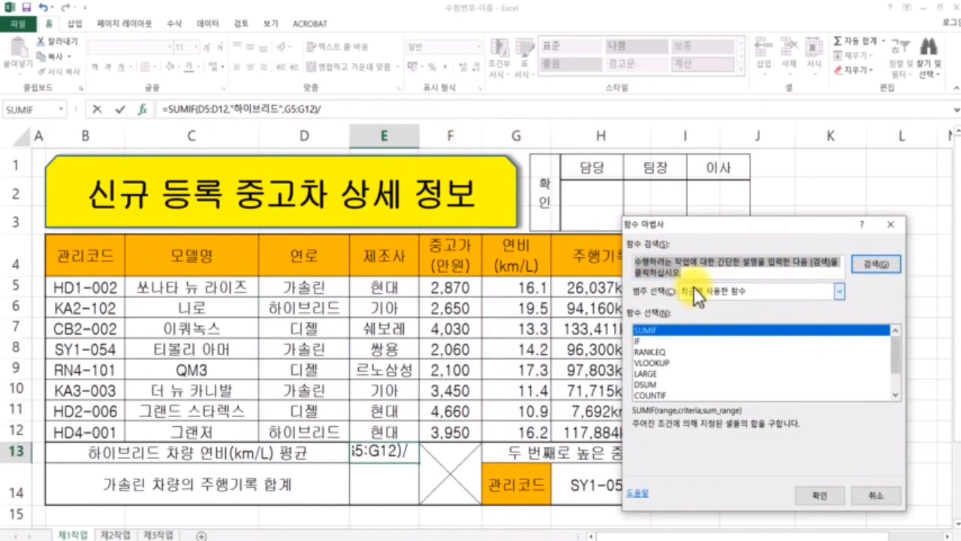
key(BackSpace)
text(c)
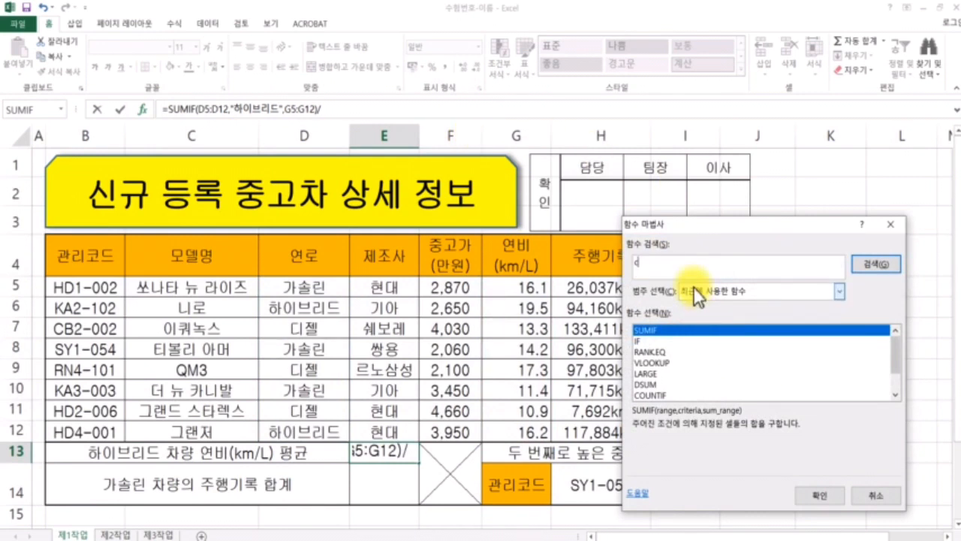
text(ountif)
key(Return)
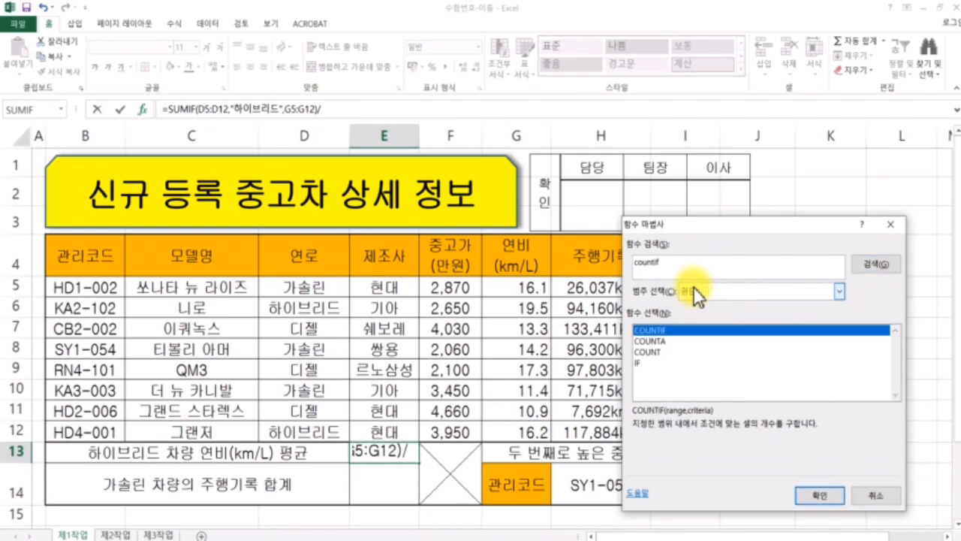
key(Return)
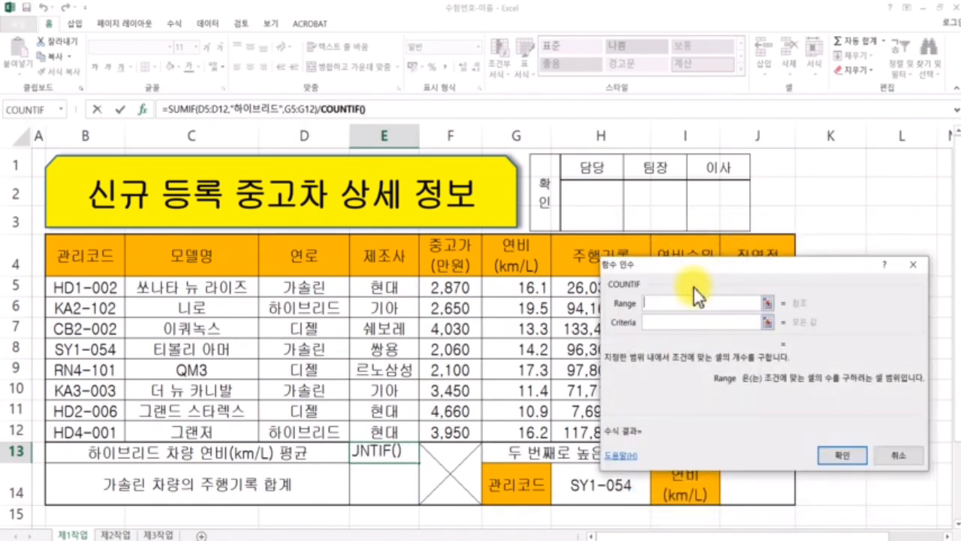
Step: Set COUNTIF's range to D5:D12 and its criteria to "하이브리드", review both arguments, and confirm the formula
drag(660, 255, 605, 296)
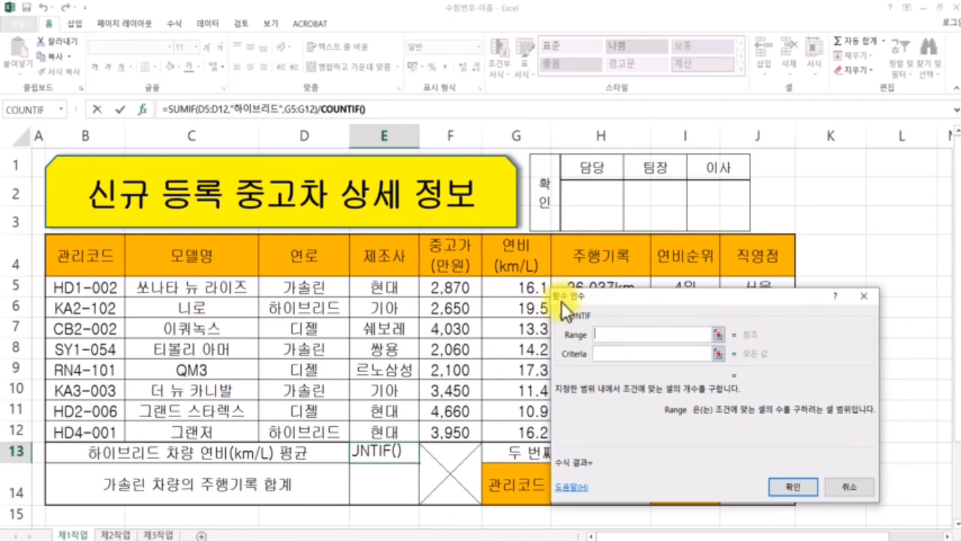
drag(308, 286, 309, 431)
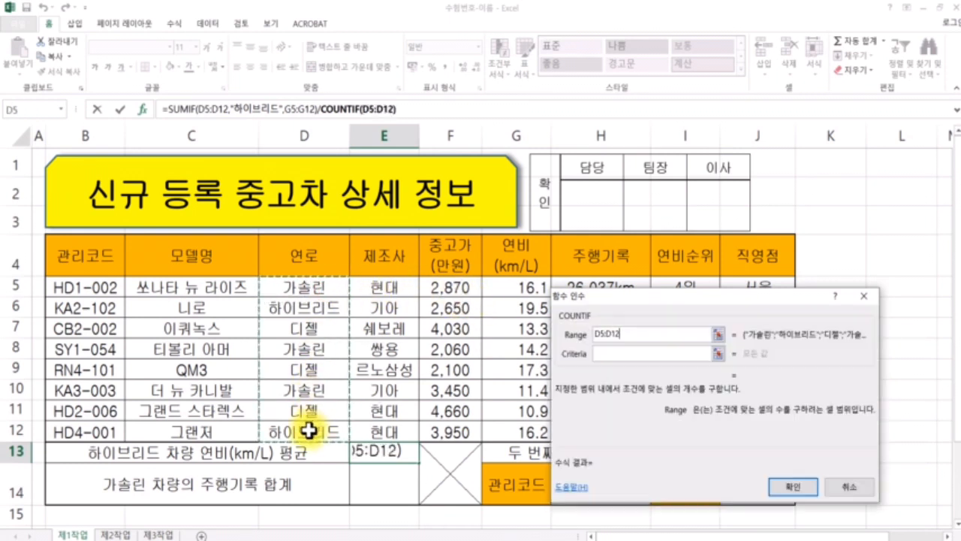
click(620, 361)
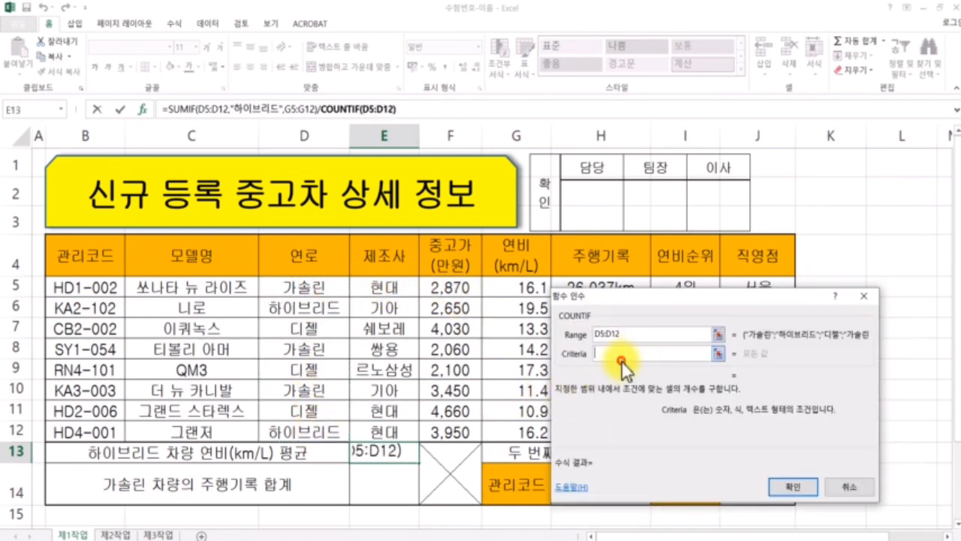
text(")
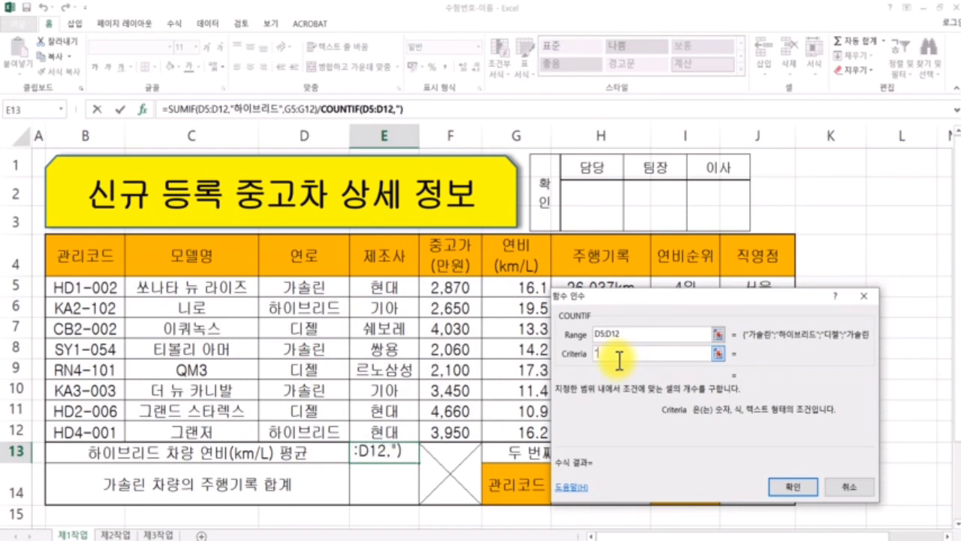
text(하이브리드")
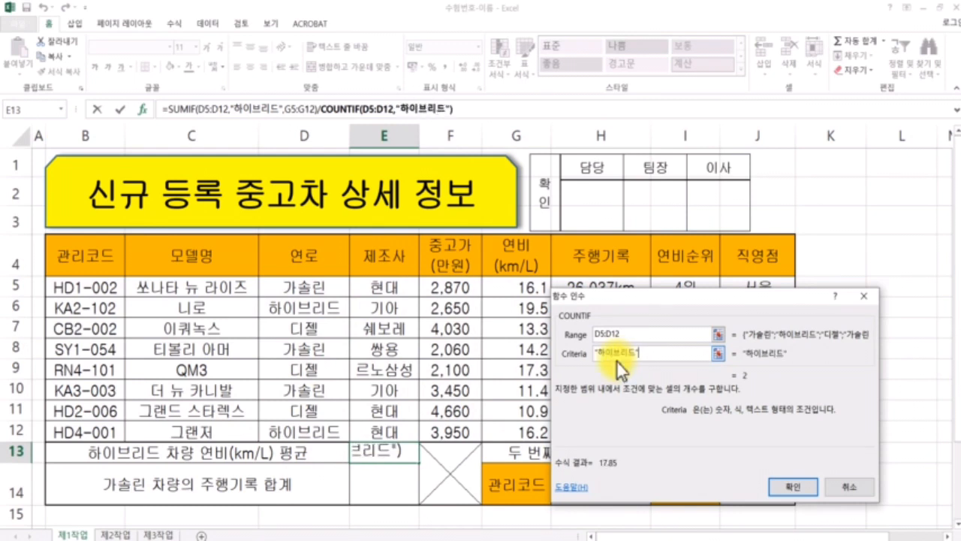
click(626, 333)
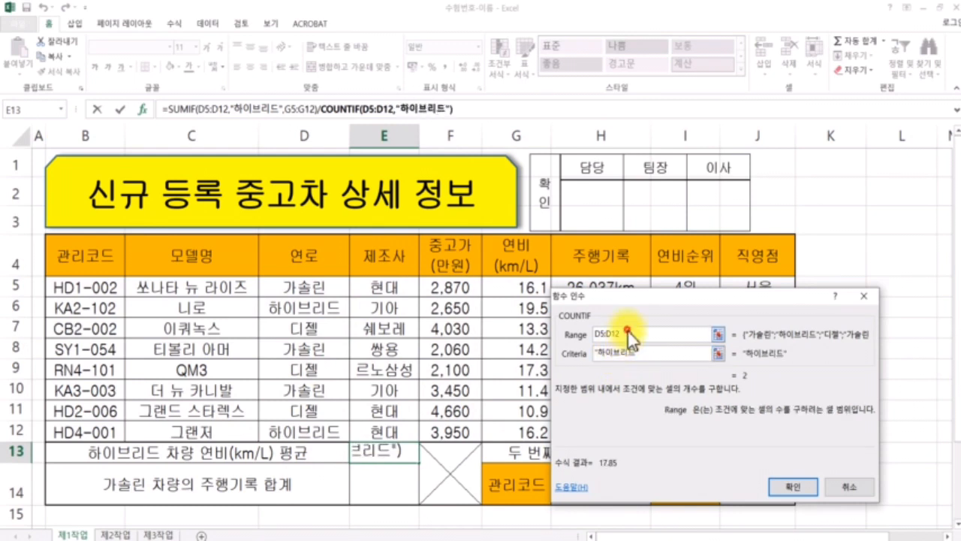
click(659, 358)
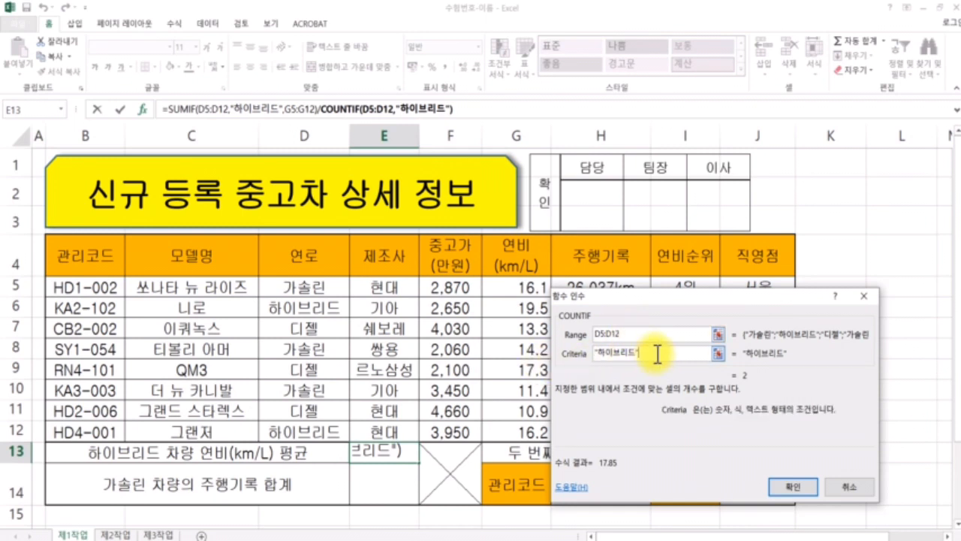
drag(659, 354, 585, 357)
click(687, 353)
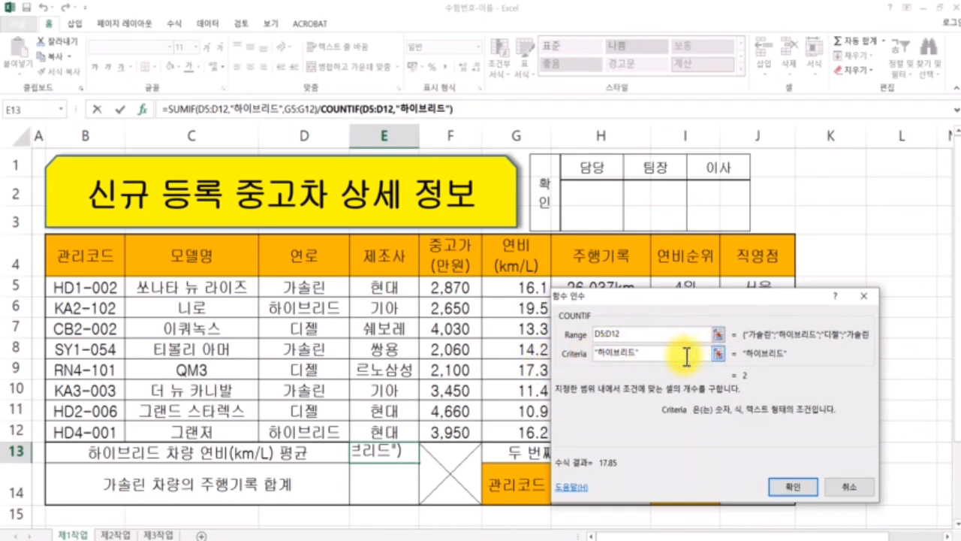
click(783, 486)
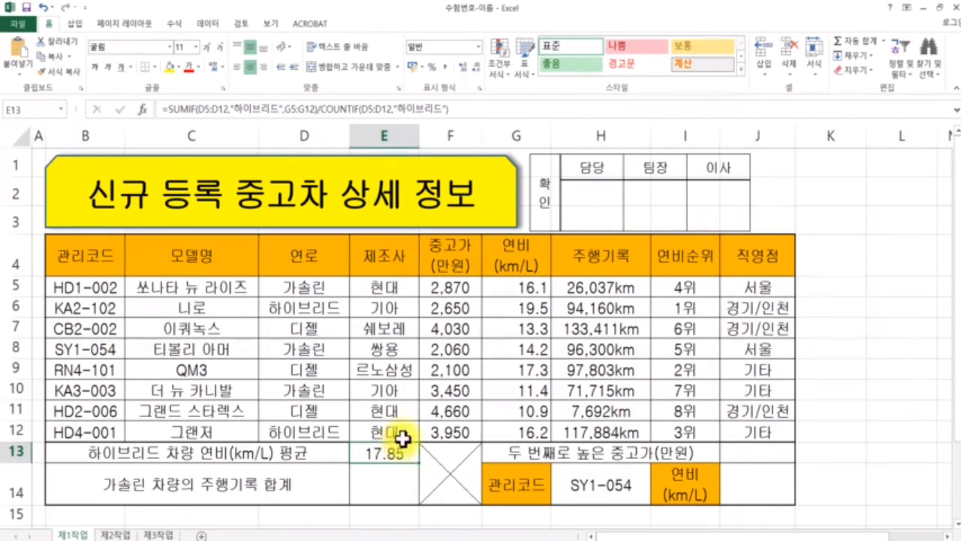
Step: Format the hybrid fuel-efficiency average in E13 to display two decimal places
click(386, 485)
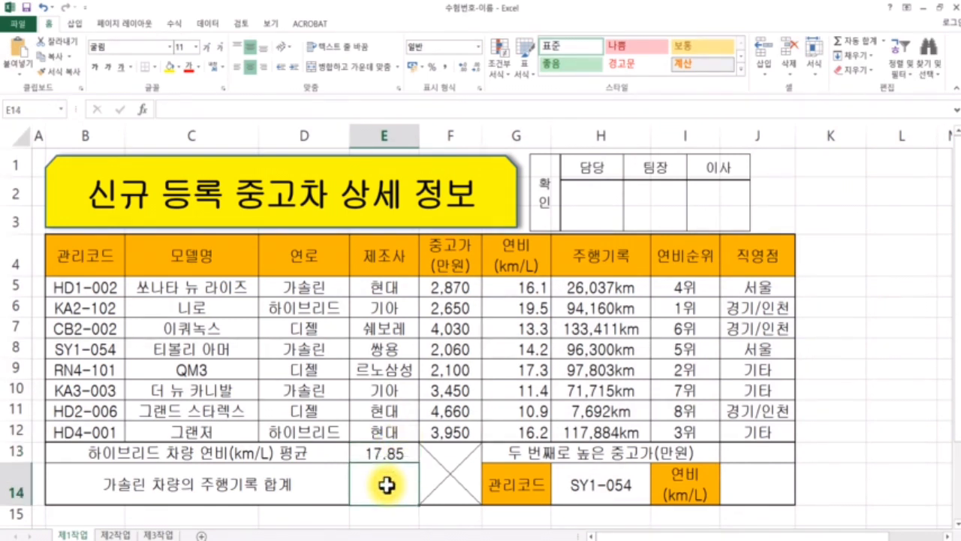
click(398, 454)
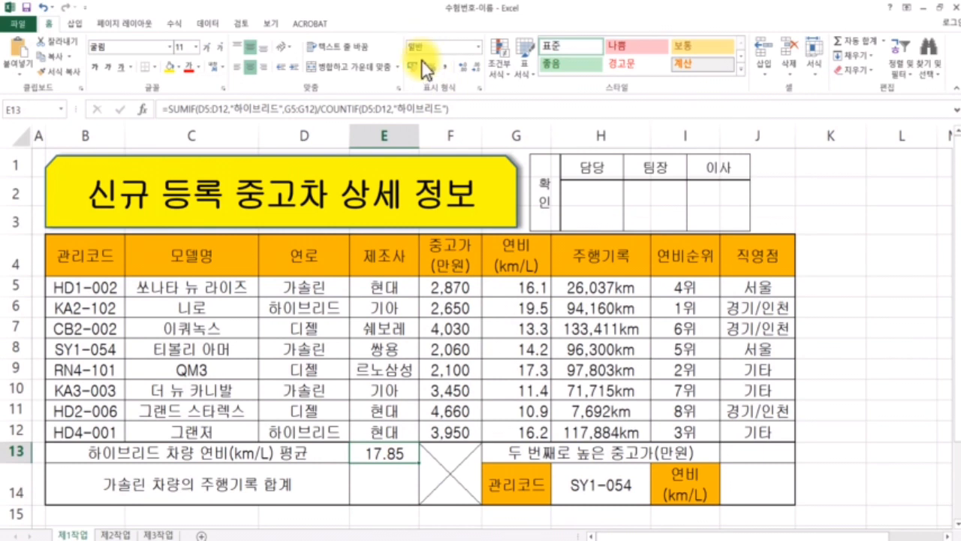
click(466, 71)
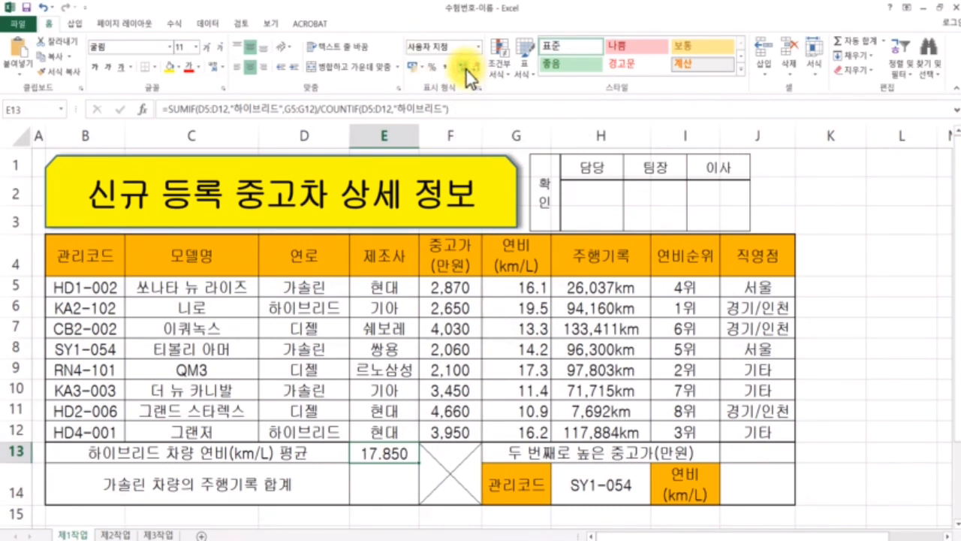
click(478, 73)
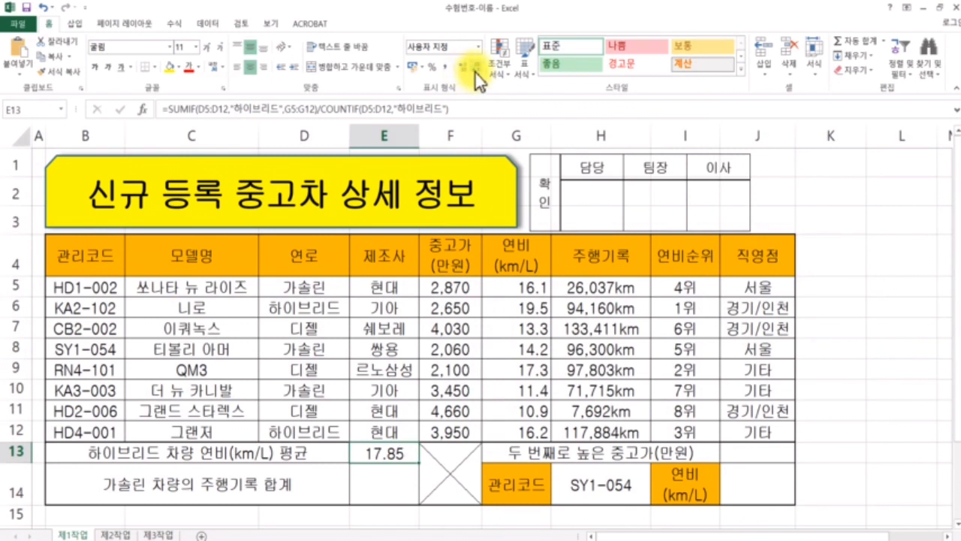
Step: Read task (4) on the gasoline cars' mileage total in 최신기출문제.pdf, then return to the workbook and examine fuel types D5:D12
click(393, 477)
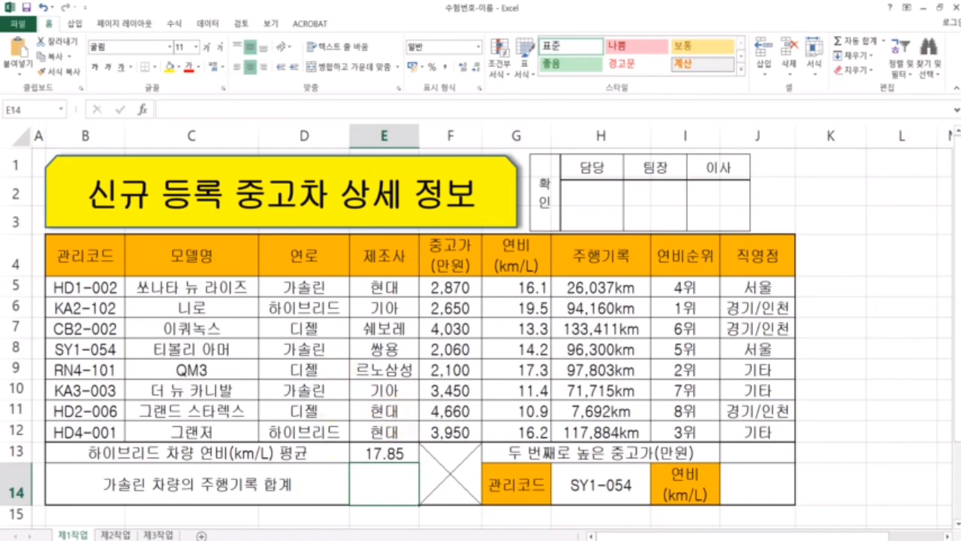
key(alt+Tab)
drag(232, 398, 398, 398)
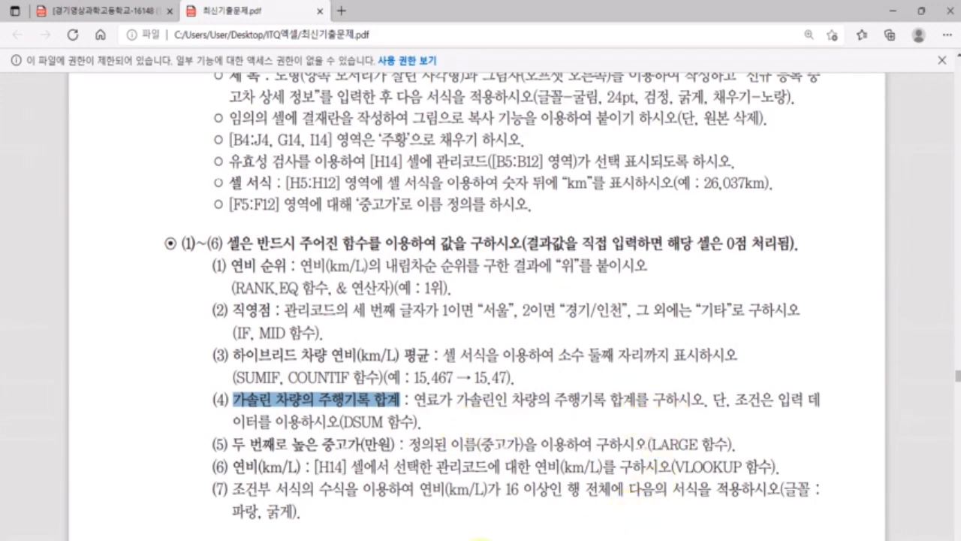
click(473, 499)
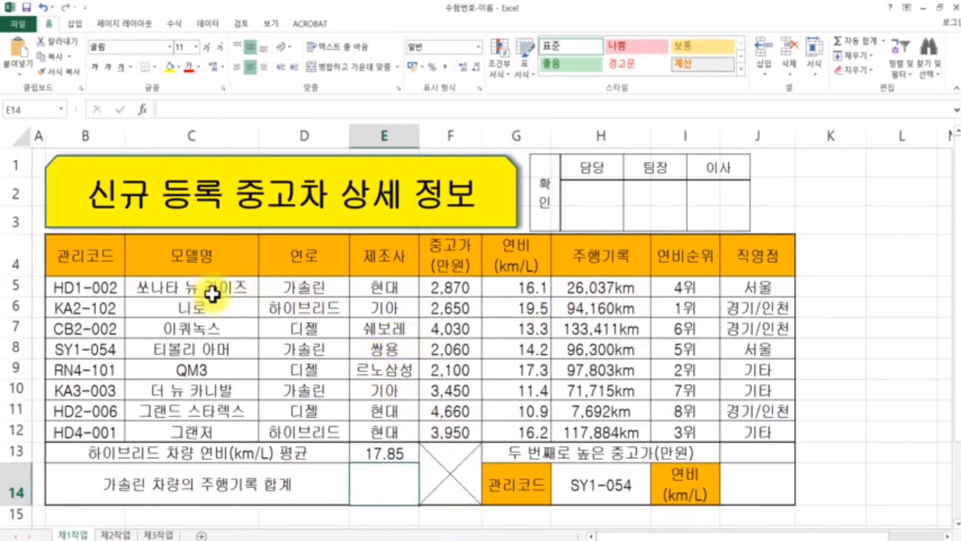
drag(317, 289, 315, 432)
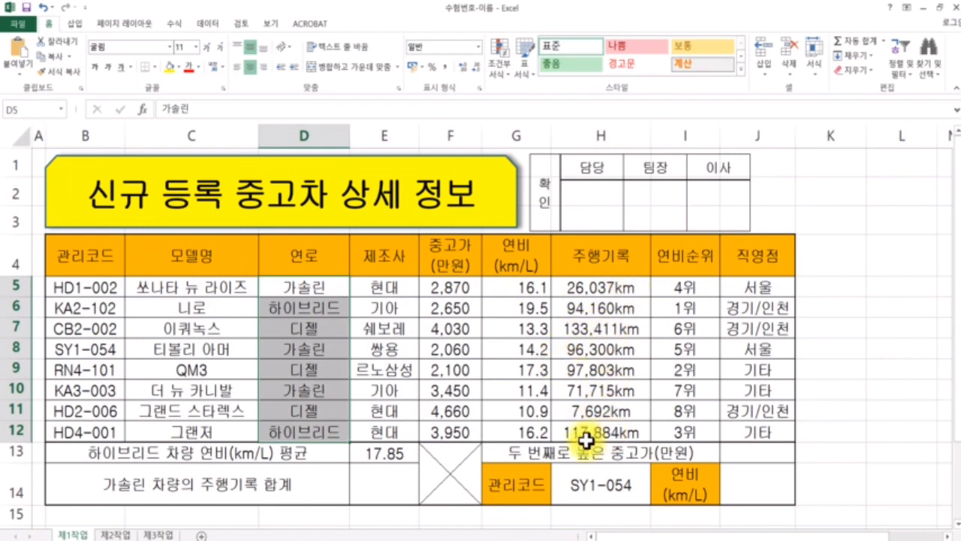
Step: Search for the DSUM function and insert it in E14 for the gasoline cars' mileage total
click(371, 483)
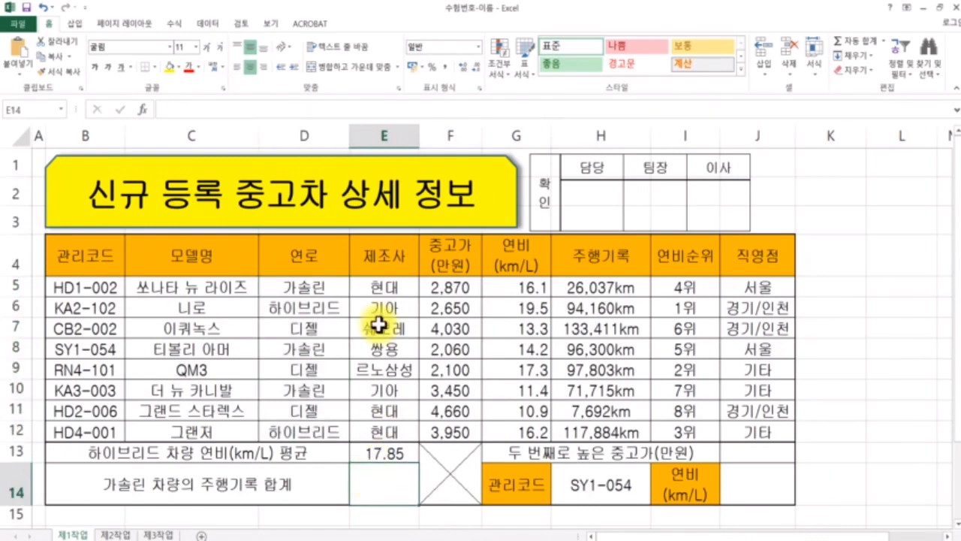
click(143, 109)
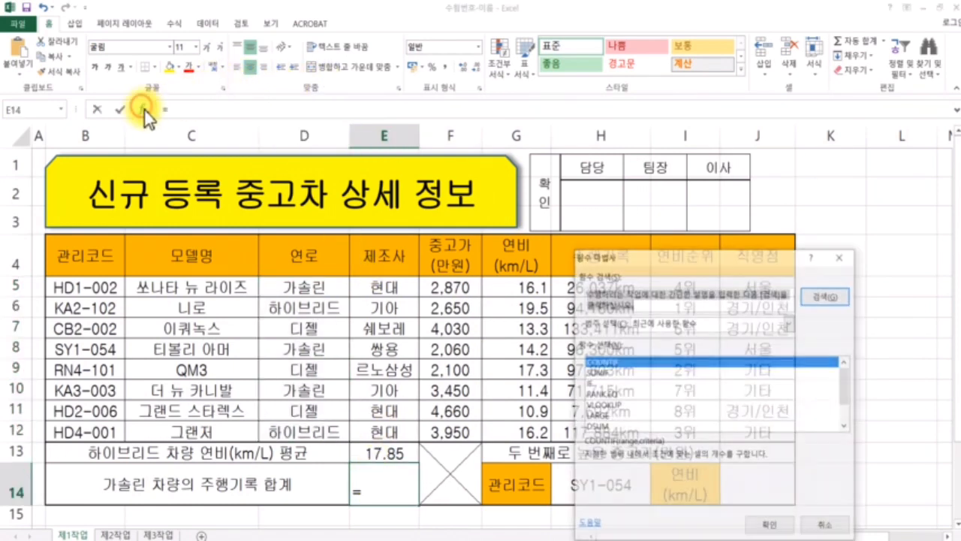
drag(736, 259, 547, 214)
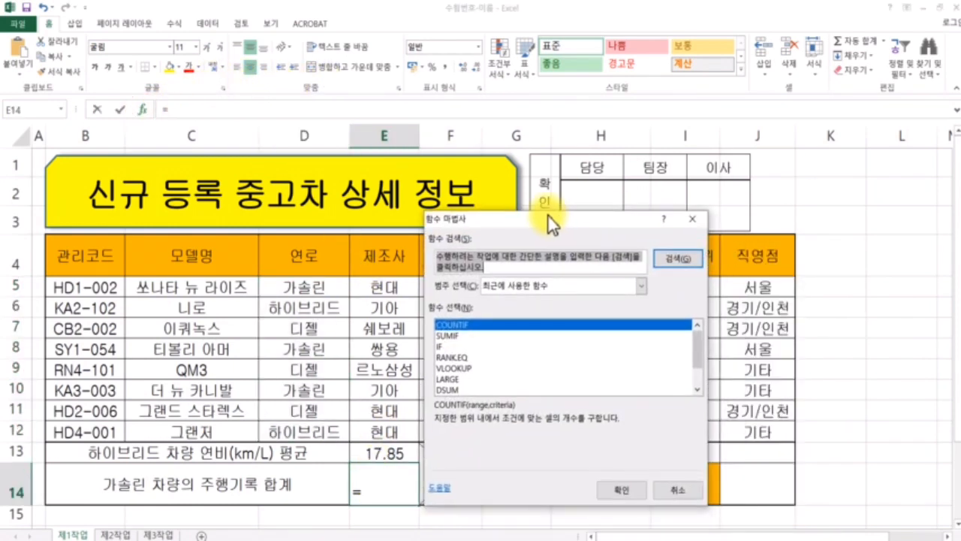
key(BackSpace)
text(dsum)
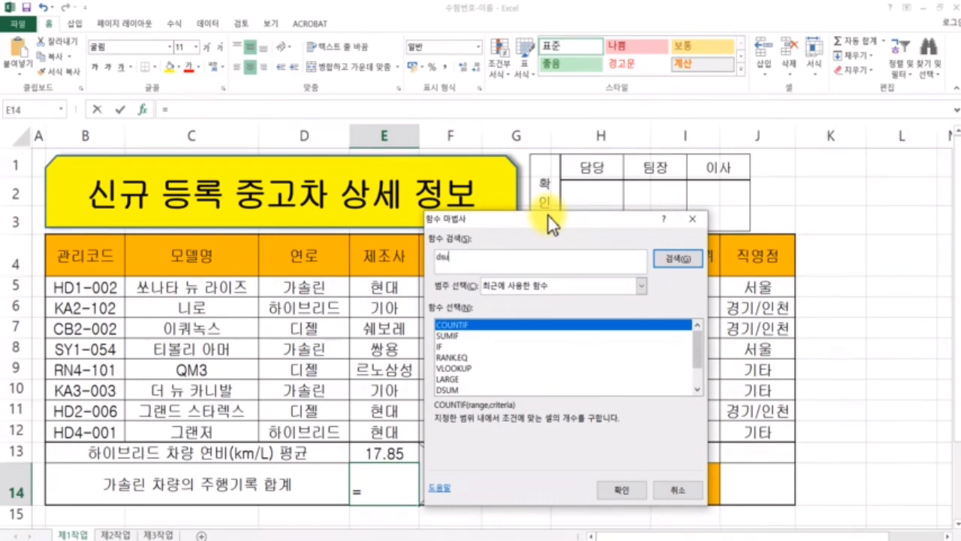
key(Return)
click(620, 489)
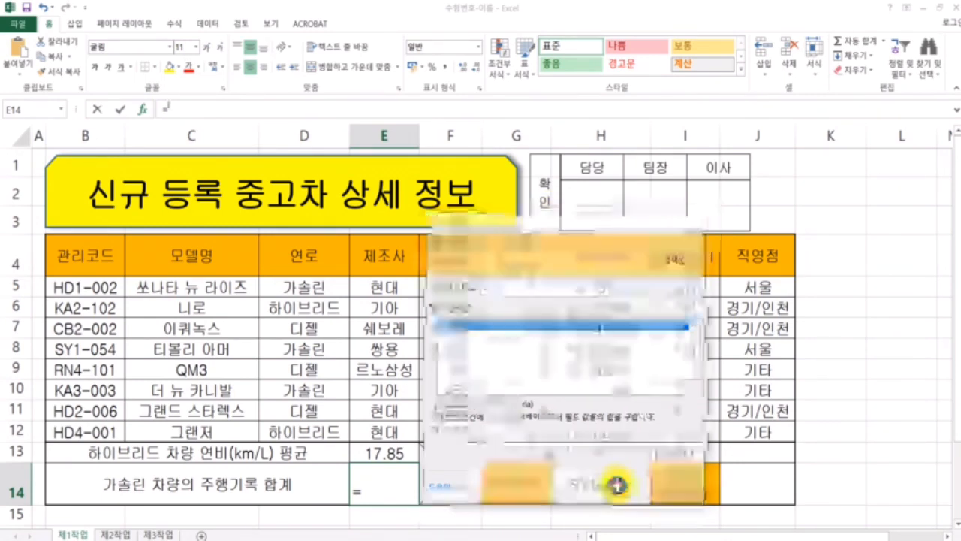
drag(568, 257, 554, 298)
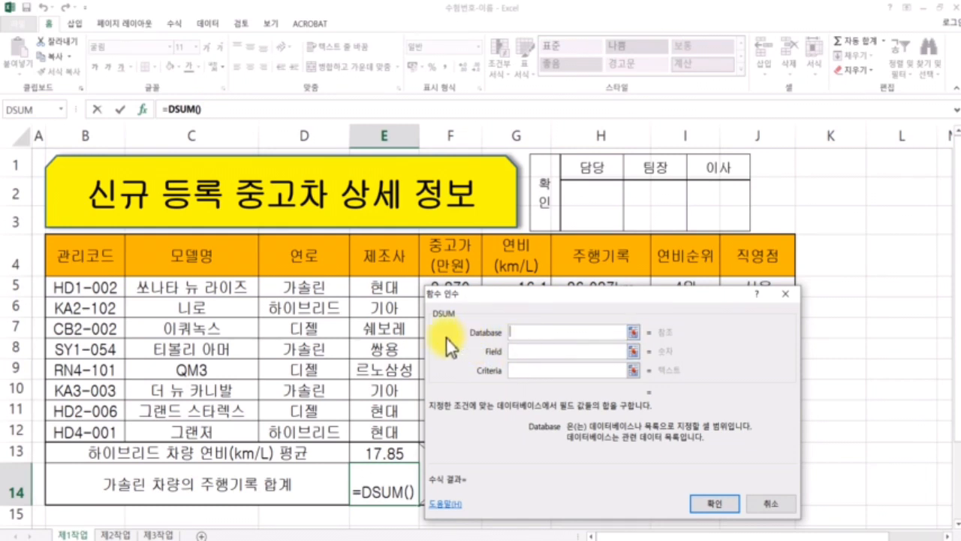
Step: Set DSUM's database to the whole table B4:J12 and its field to the mileage header H4
drag(92, 256, 742, 430)
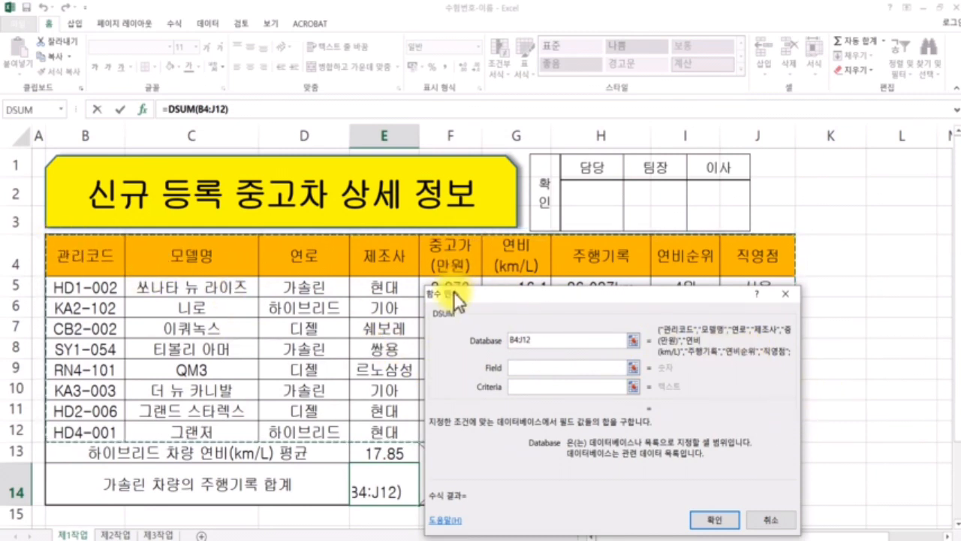
drag(545, 297, 598, 263)
click(593, 334)
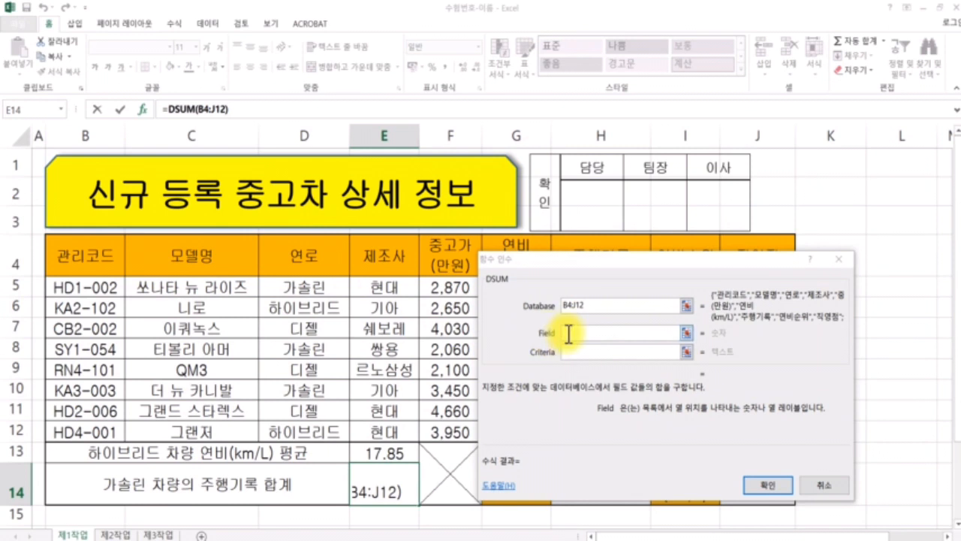
click(578, 334)
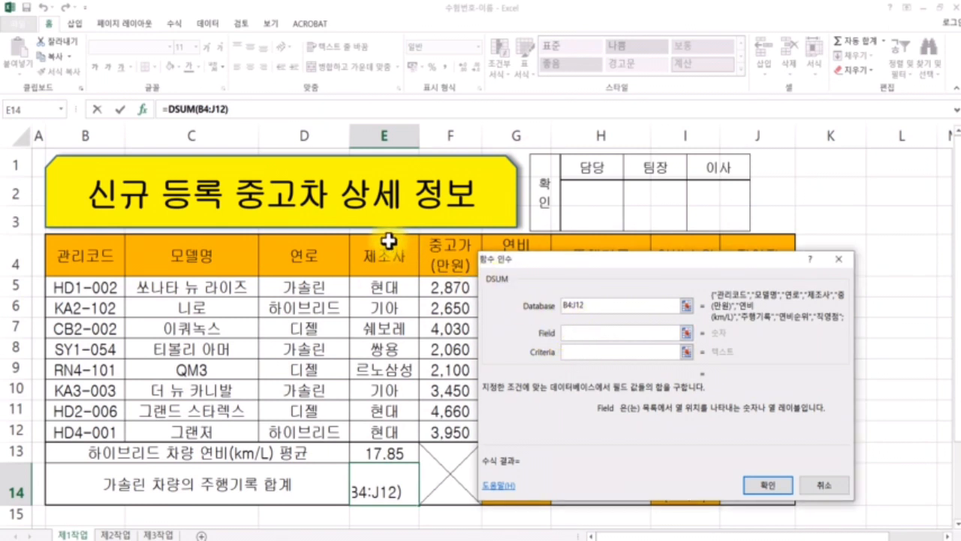
drag(640, 261, 665, 303)
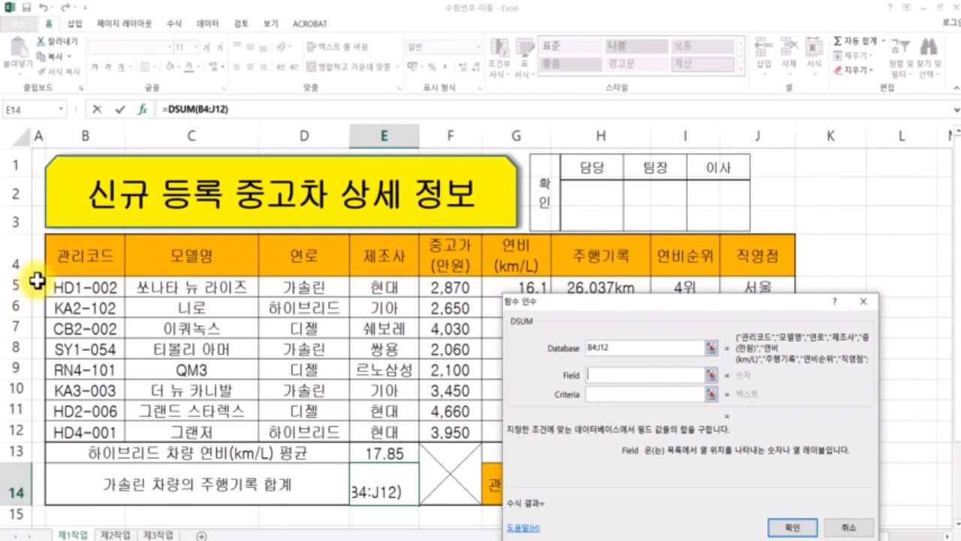
click(612, 262)
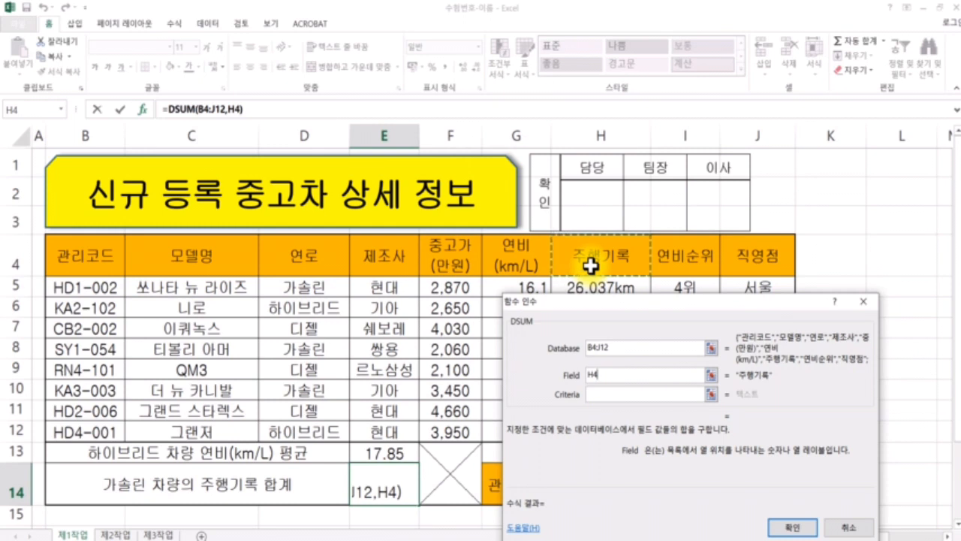
Step: Set DSUM's criteria to D4:D5, confirm the formula, and check the E14 total against the mileage records in H5:H12
click(610, 398)
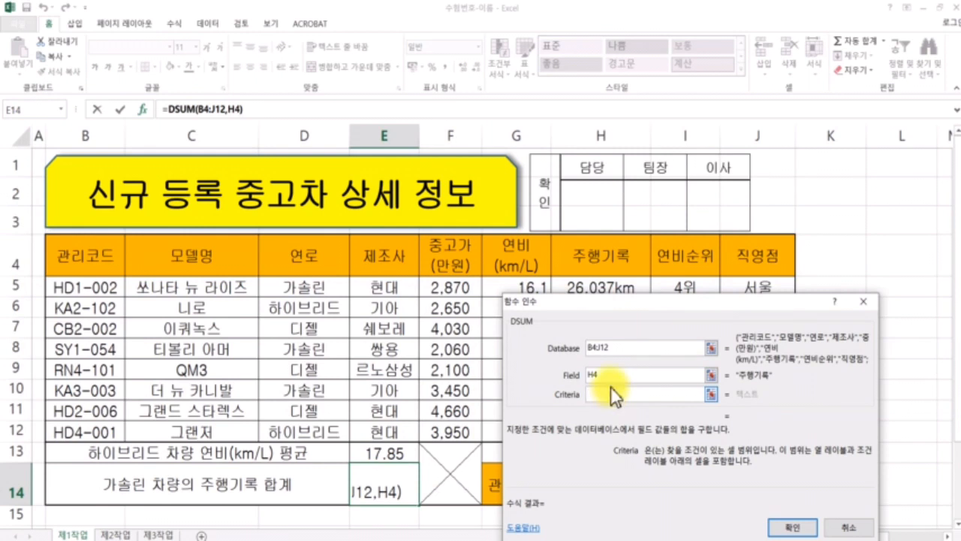
drag(315, 259, 315, 285)
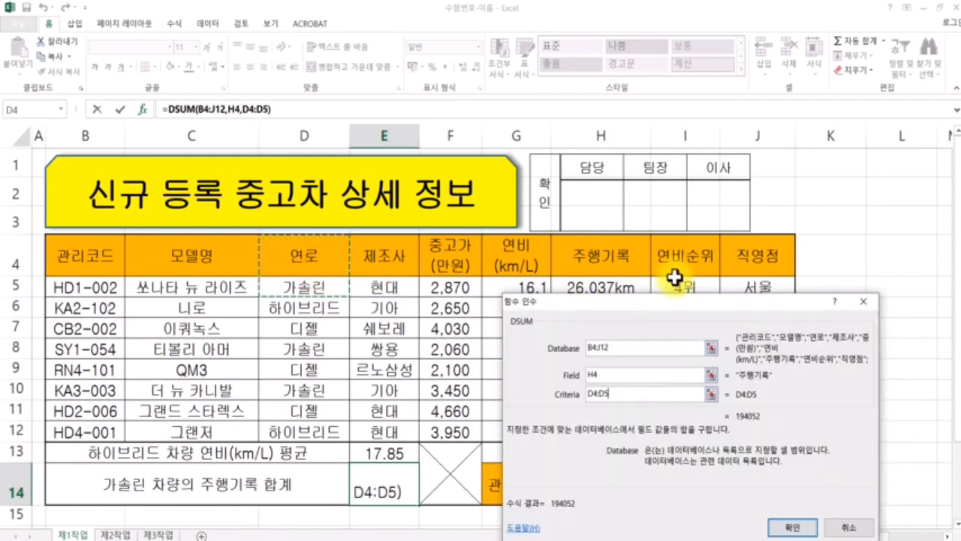
drag(716, 307, 708, 271)
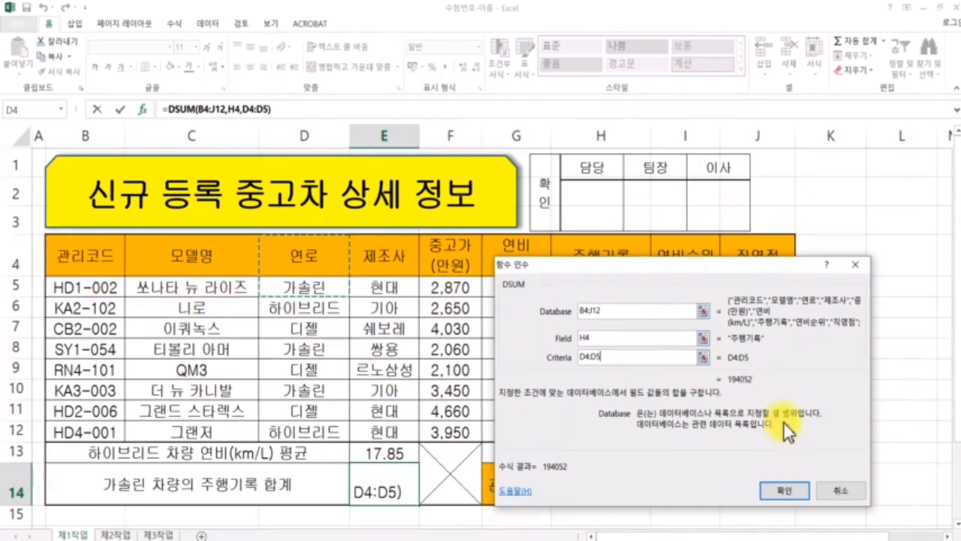
click(783, 490)
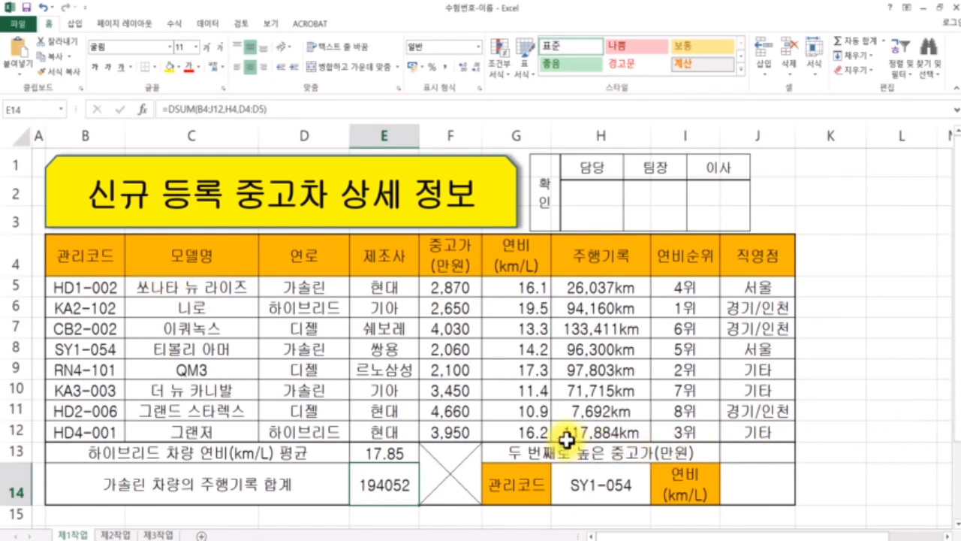
drag(165, 286, 167, 413)
drag(601, 286, 620, 424)
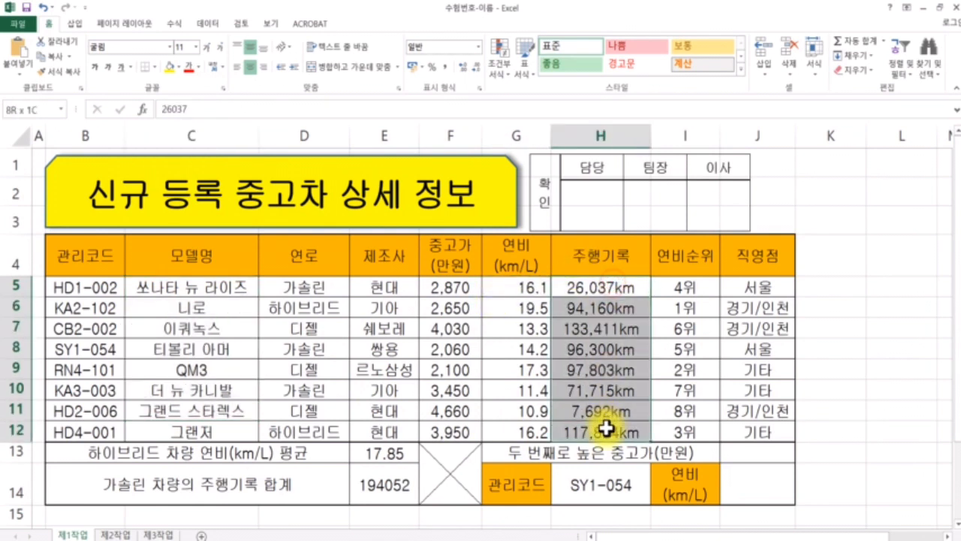
click(616, 386)
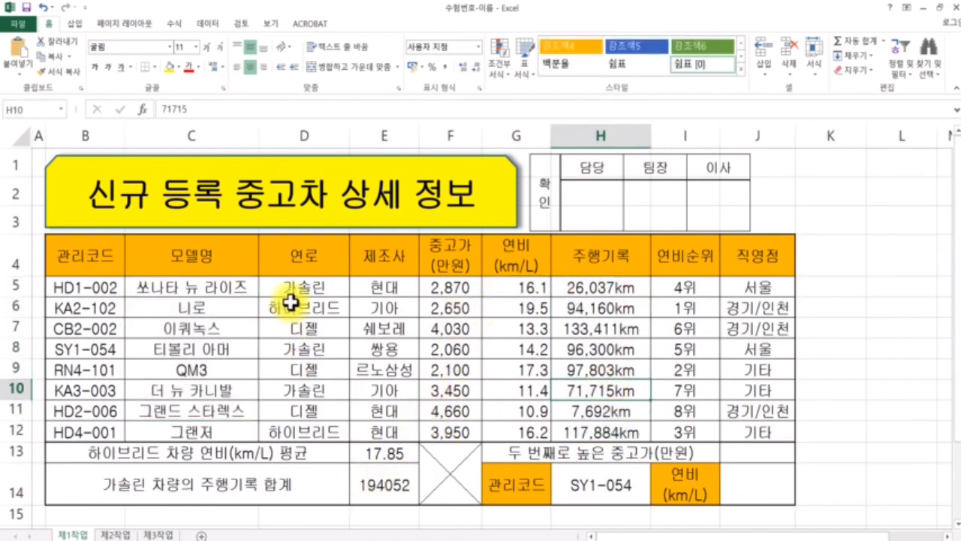
click(383, 487)
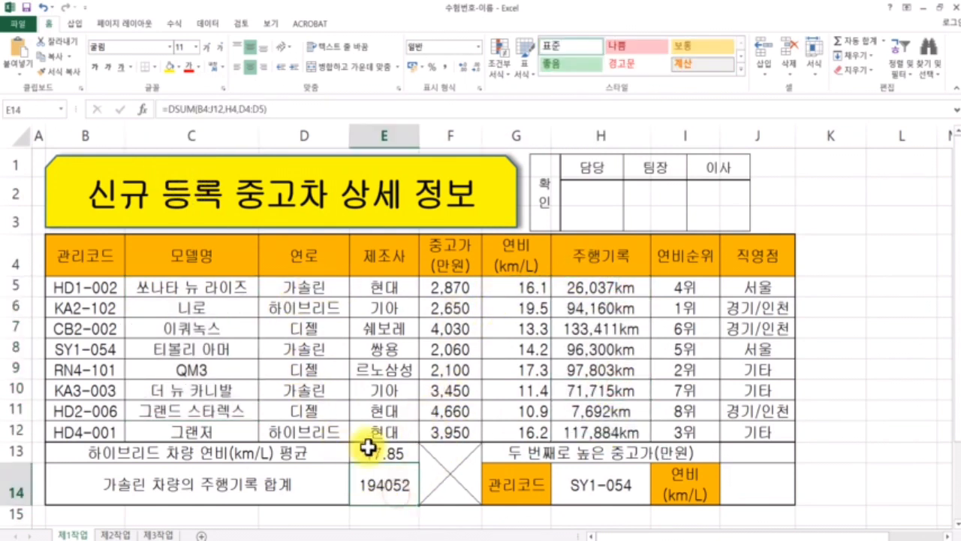
Step: Read task (5) on the second-highest used price in 최신기출문제.pdf, then find and insert the LARGE function in J13 of the workbook
click(755, 456)
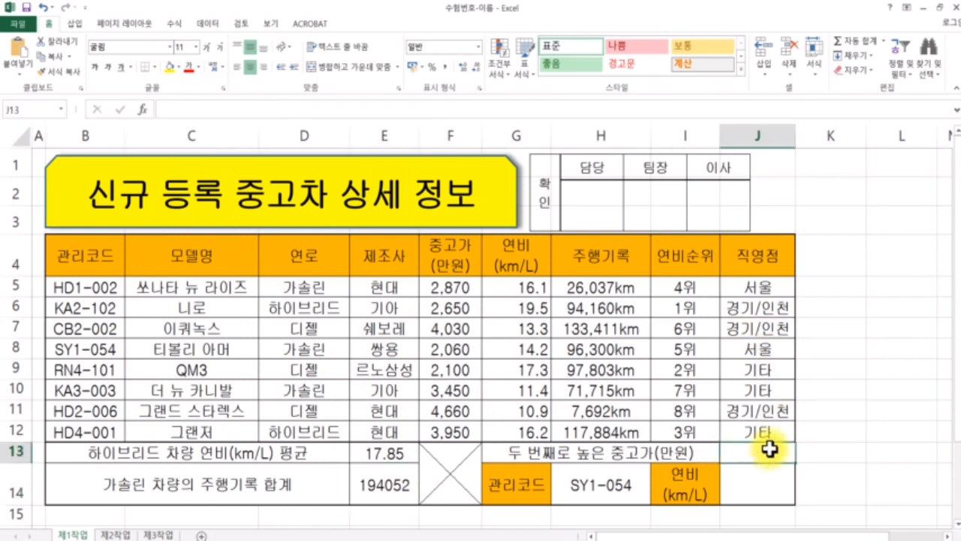
click(466, 539)
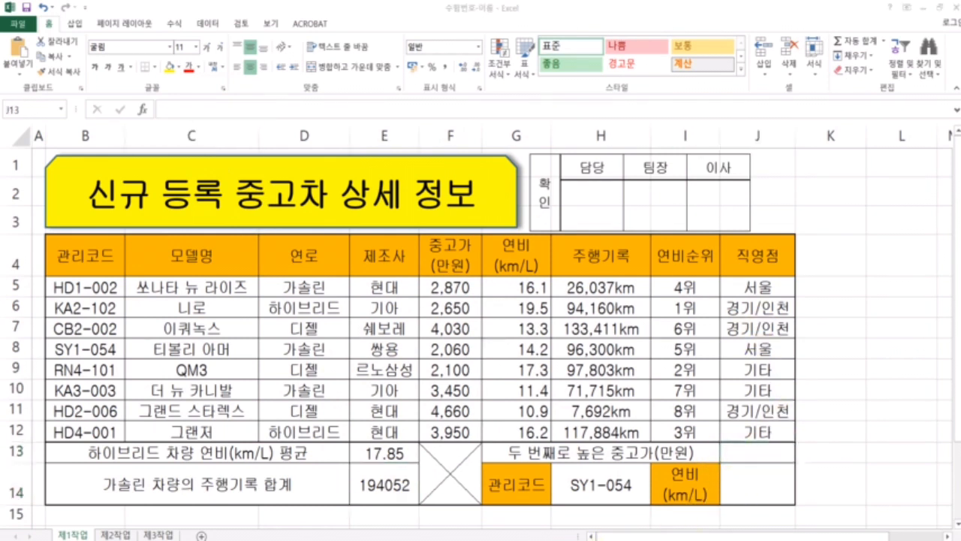
scroll(441, 343, down, 1)
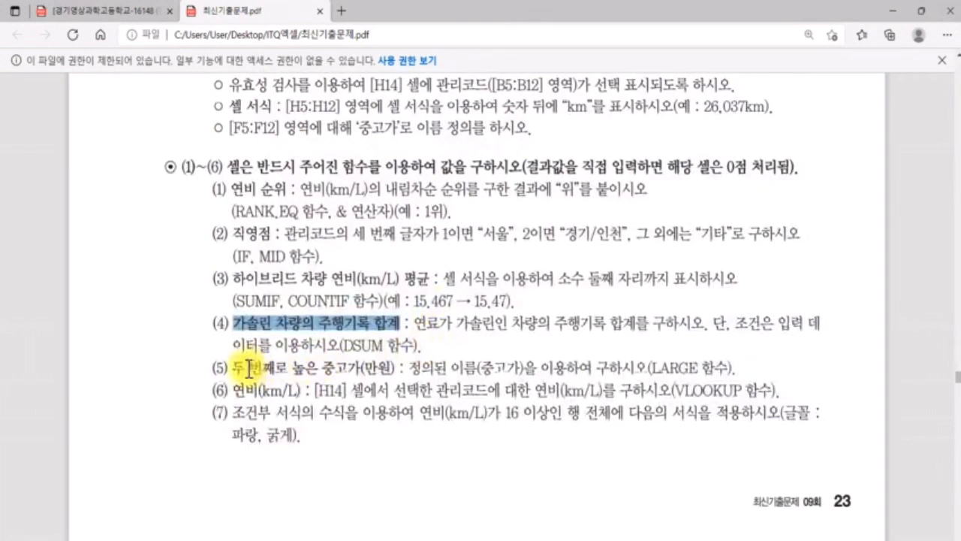
drag(245, 367, 595, 367)
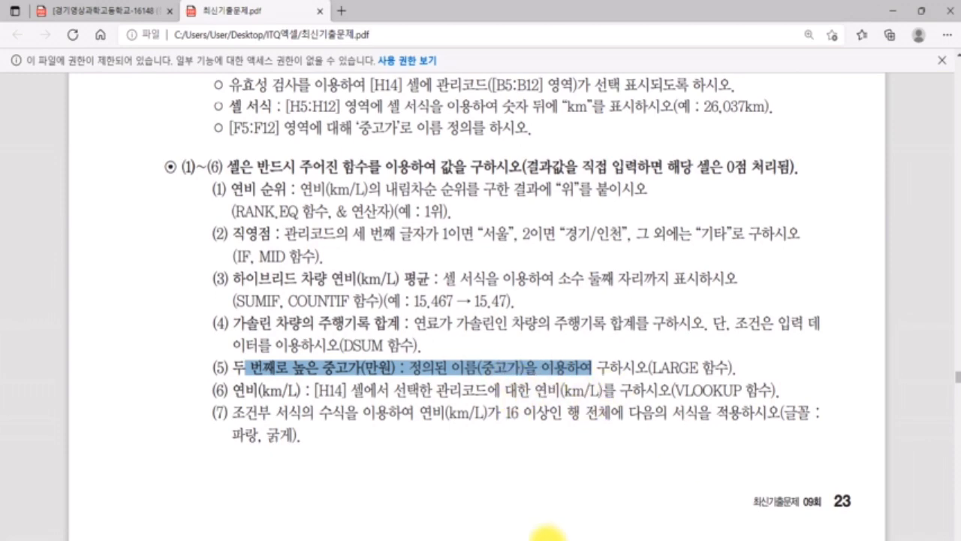
click(481, 540)
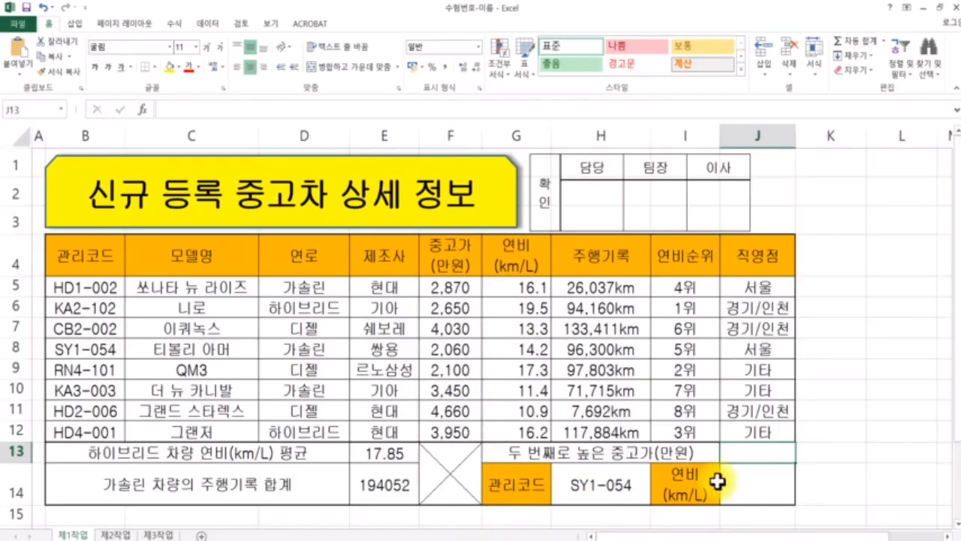
click(141, 108)
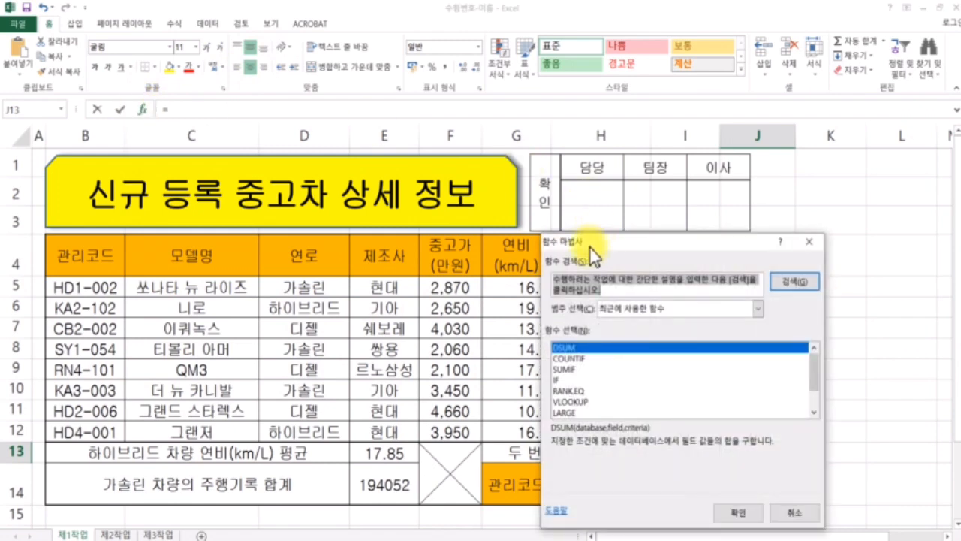
text(large)
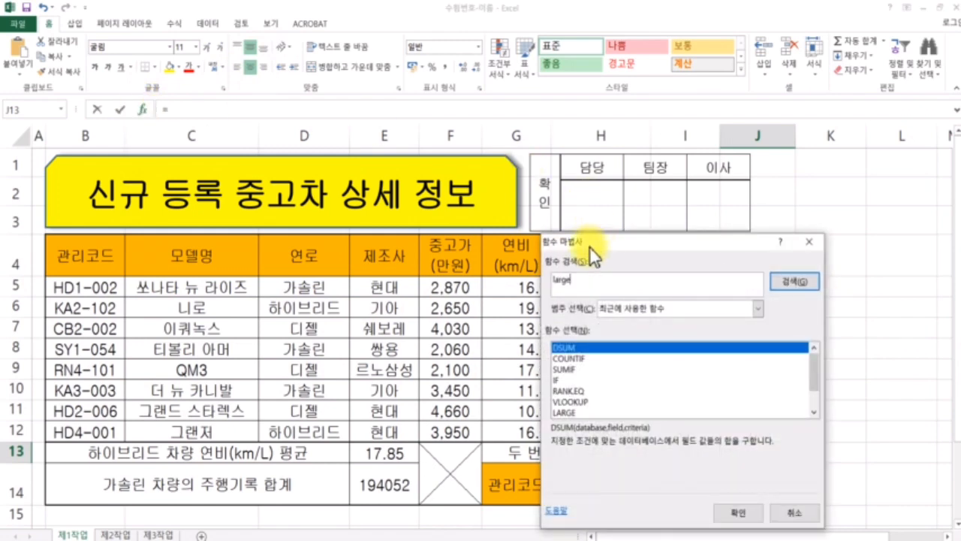
key(Return)
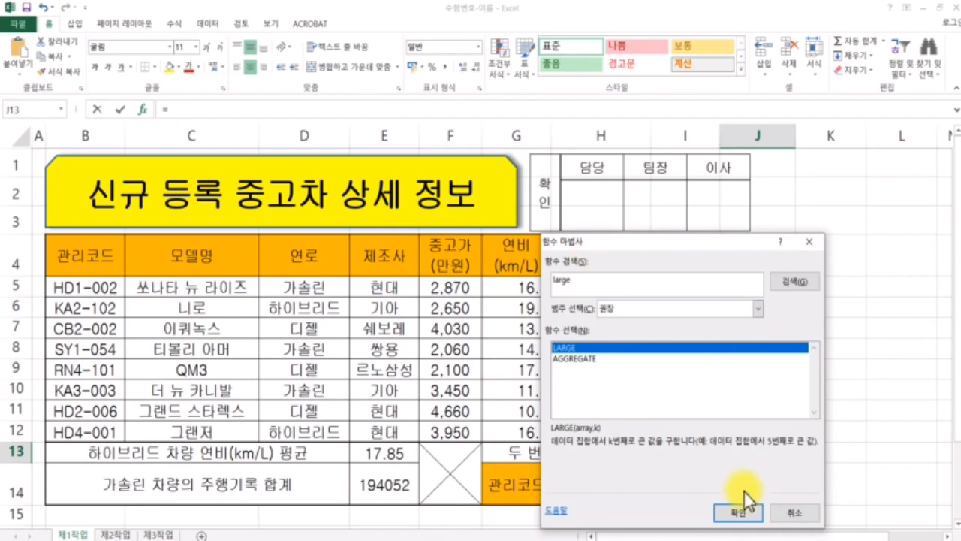
click(738, 512)
Step: Set LARGE's array to F5:F12, defined as 중고가, and K to 2, then confirm the formula
drag(700, 282, 744, 279)
click(451, 286)
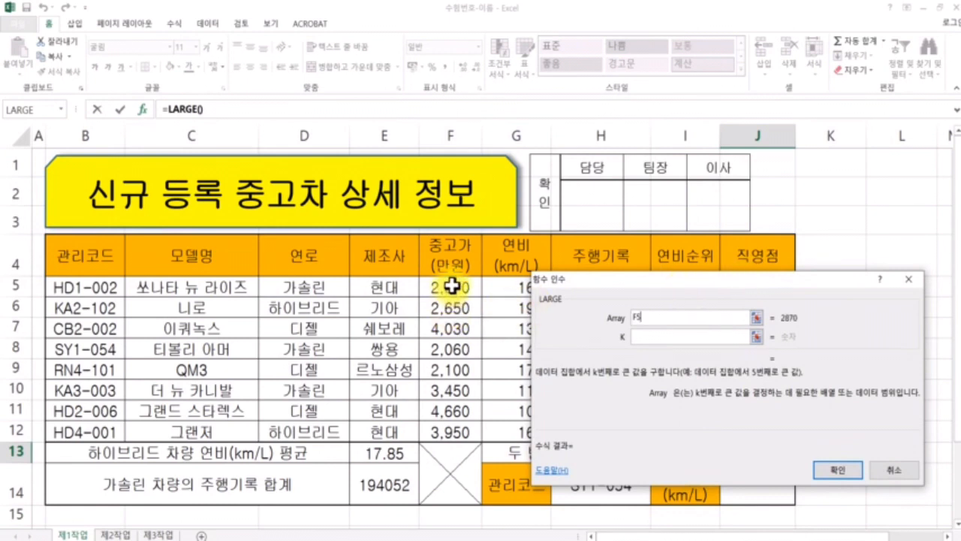
drag(452, 286, 449, 417)
click(714, 337)
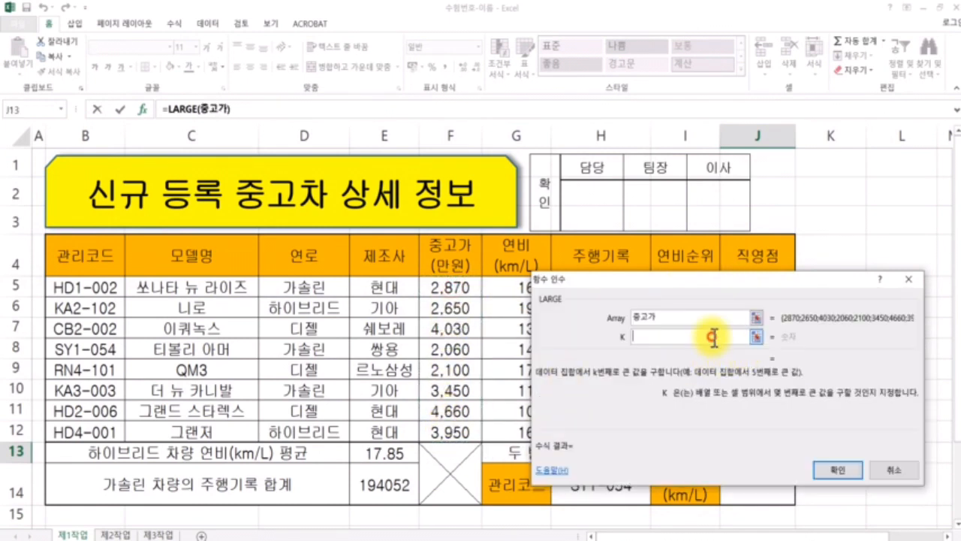
text(2)
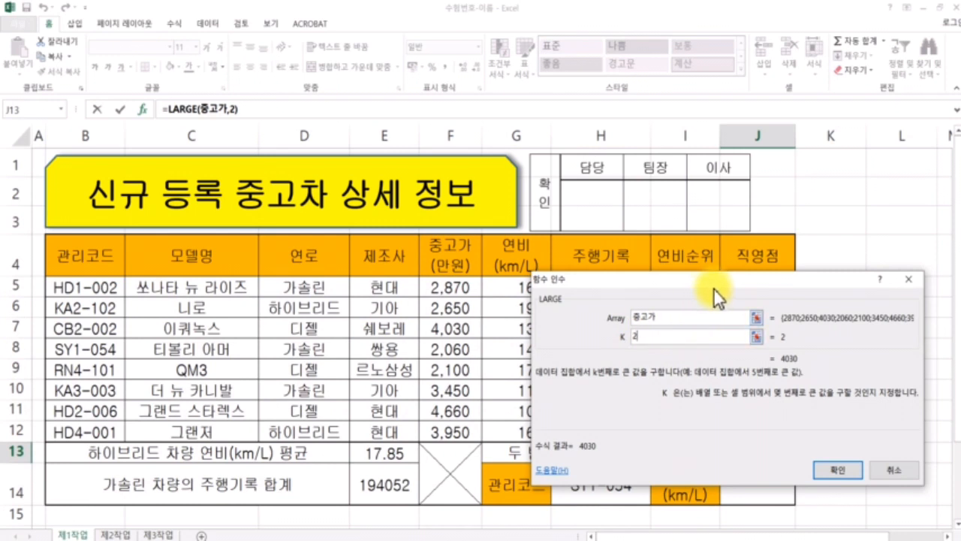
click(672, 317)
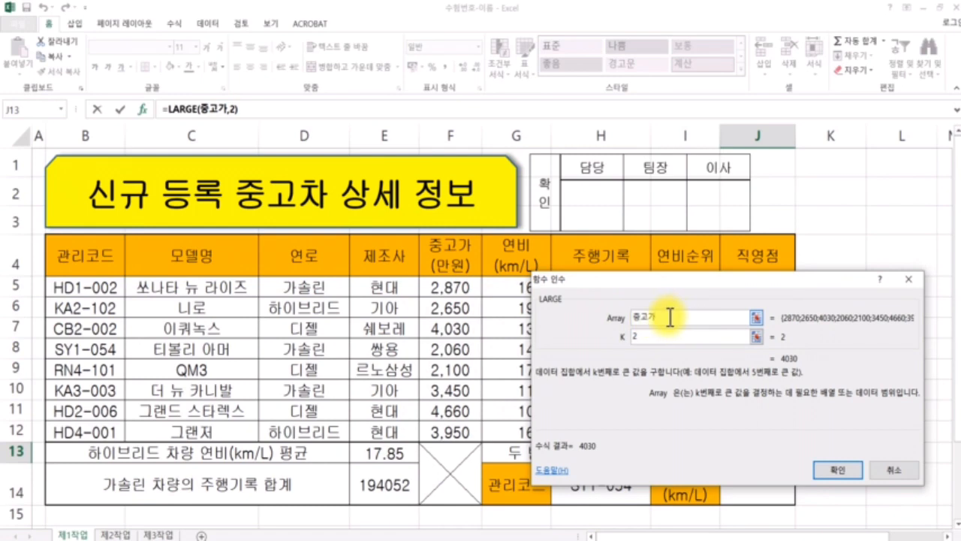
click(840, 469)
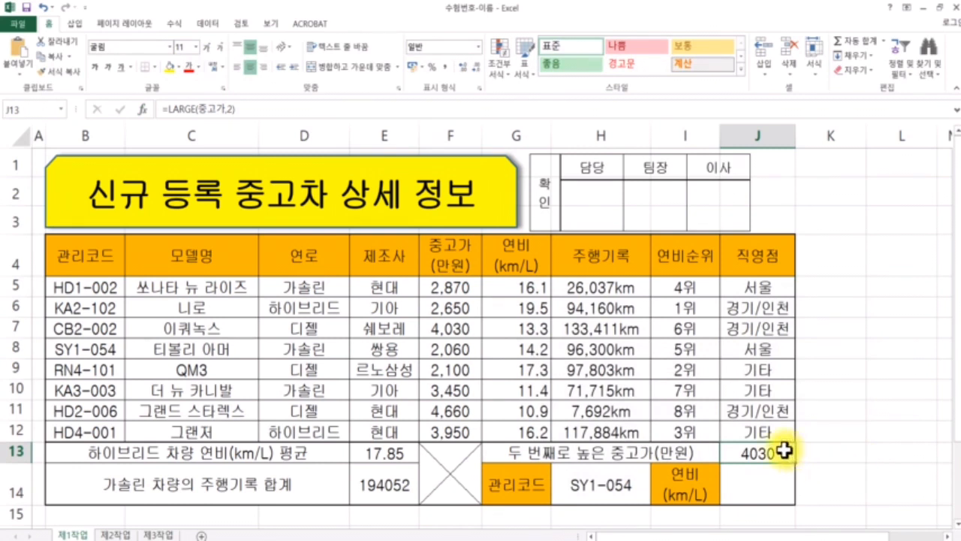
Step: Read task (6) on fuel efficiency by management code in 최신기출문제.pdf, and insert the VLOOKUP function in J14 of the workbook
click(760, 488)
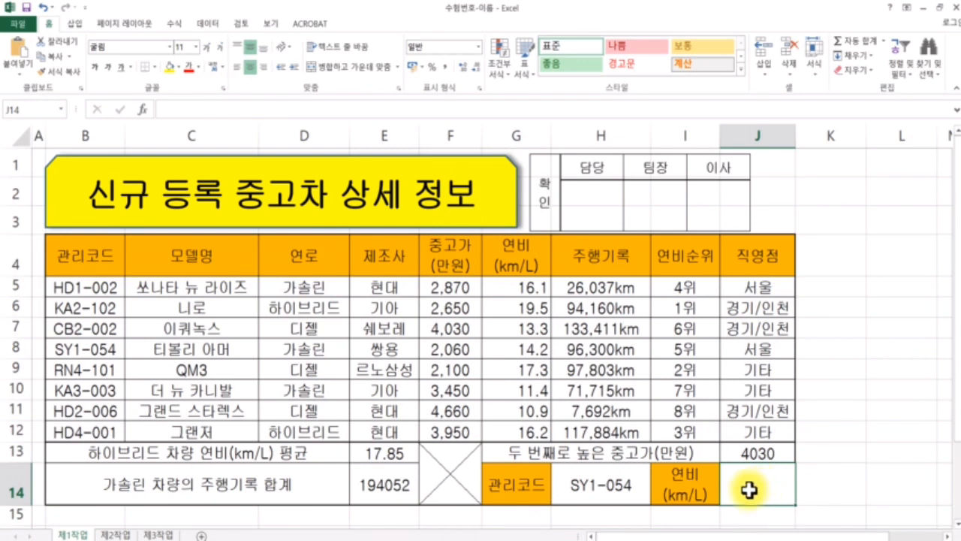
key(alt+Tab)
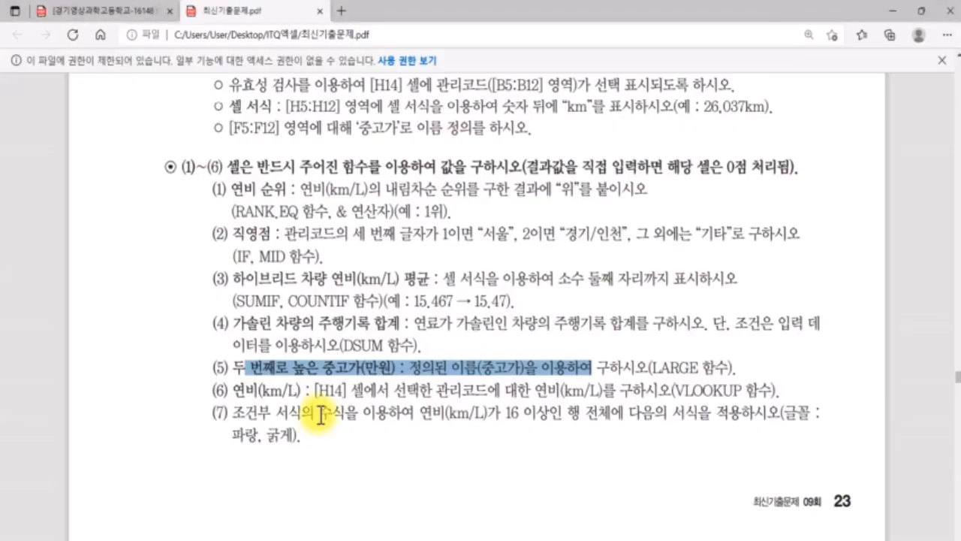
click(314, 390)
drag(314, 391, 679, 396)
click(892, 11)
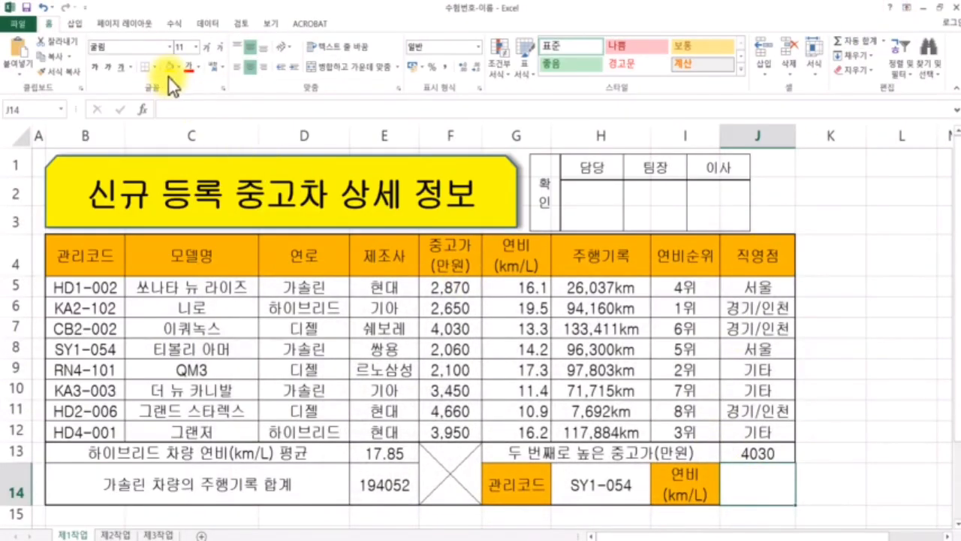
click(143, 110)
text(ㅂ)
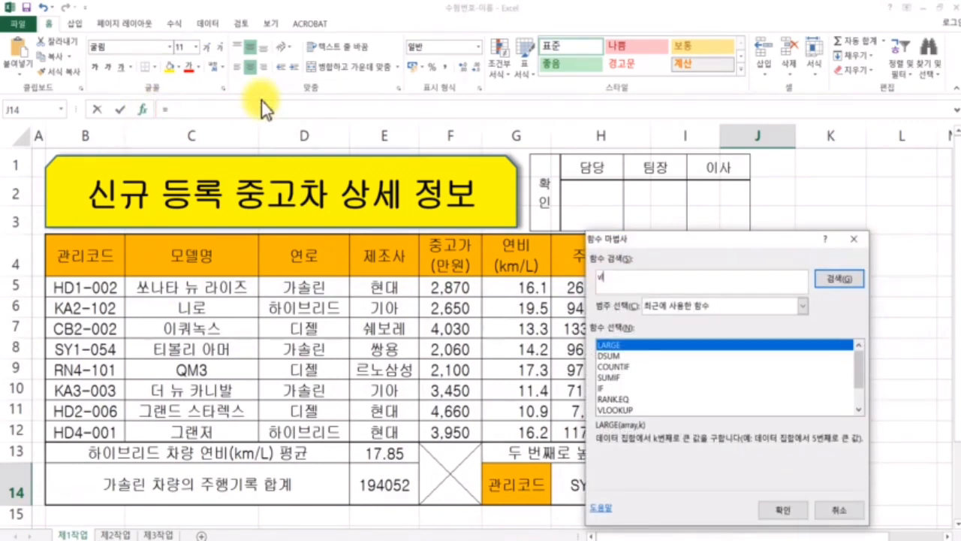
text(lookup)
key(Return)
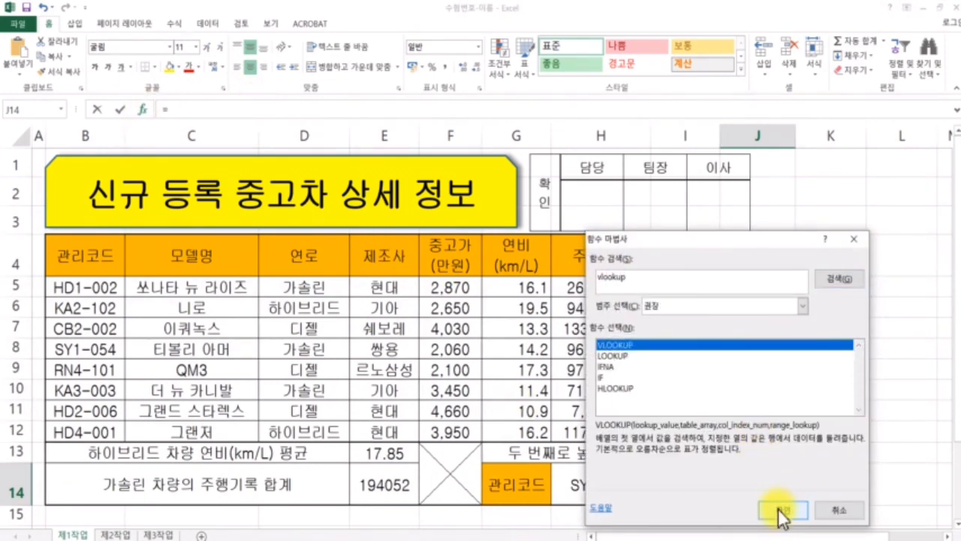
click(778, 508)
Step: Set VLOOKUP's lookup value to the management code in H14 and its table array to the data range B5:J12
drag(659, 263, 656, 204)
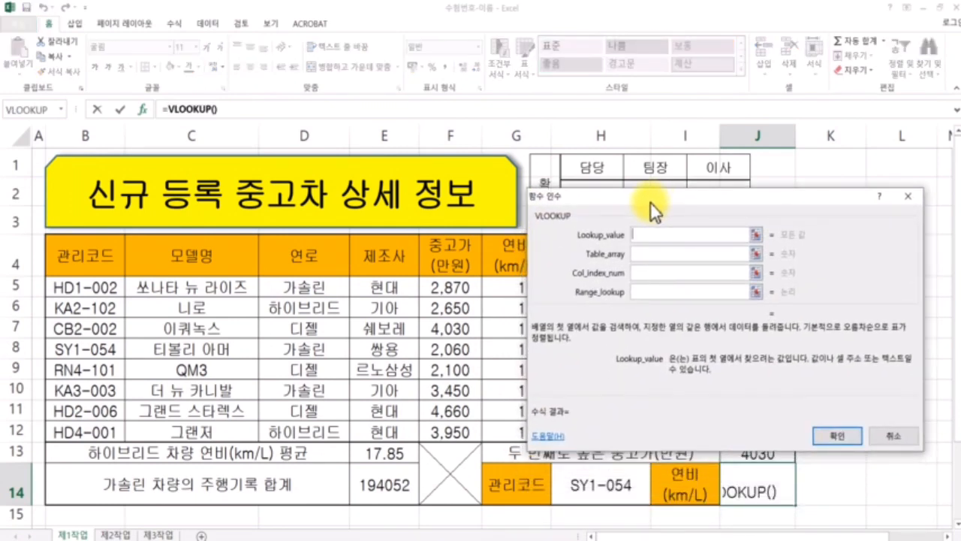
drag(650, 202, 680, 178)
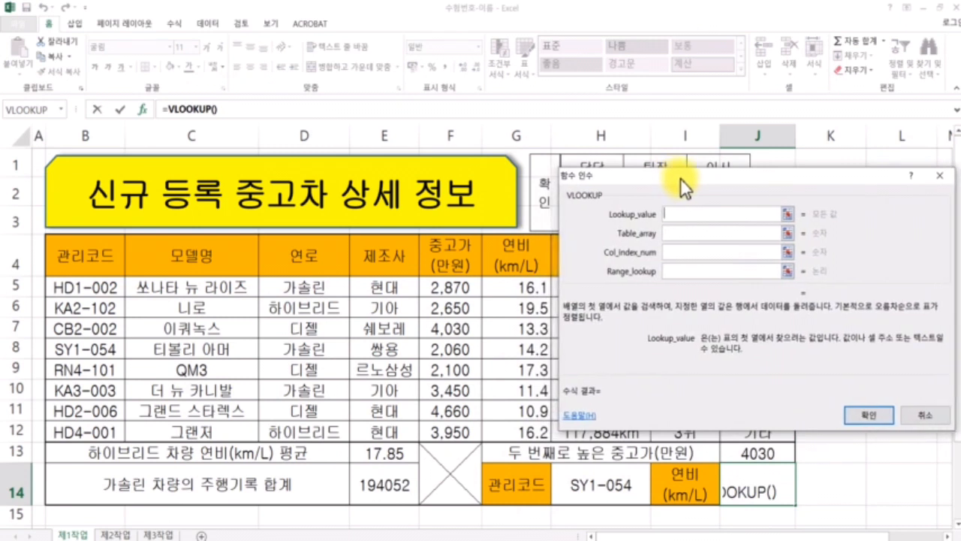
click(615, 484)
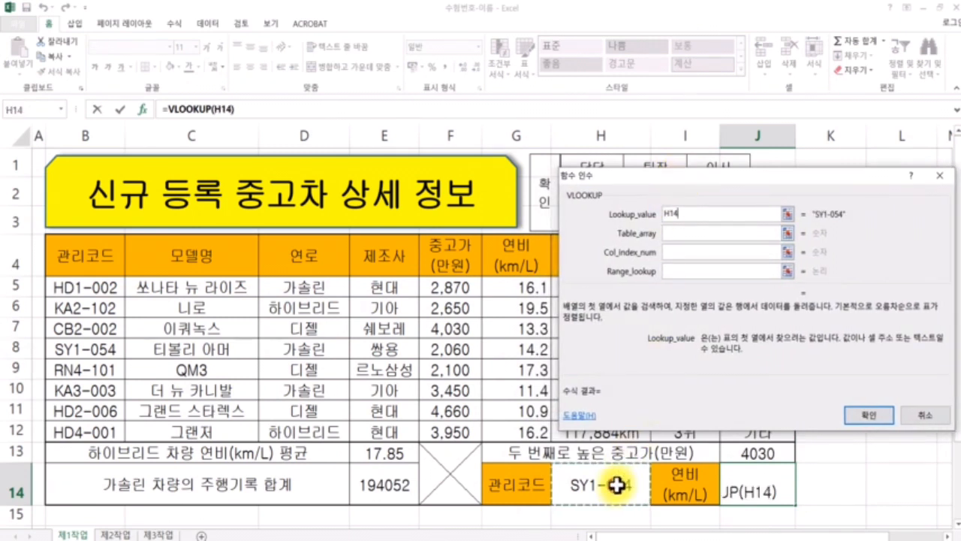
click(689, 232)
click(727, 216)
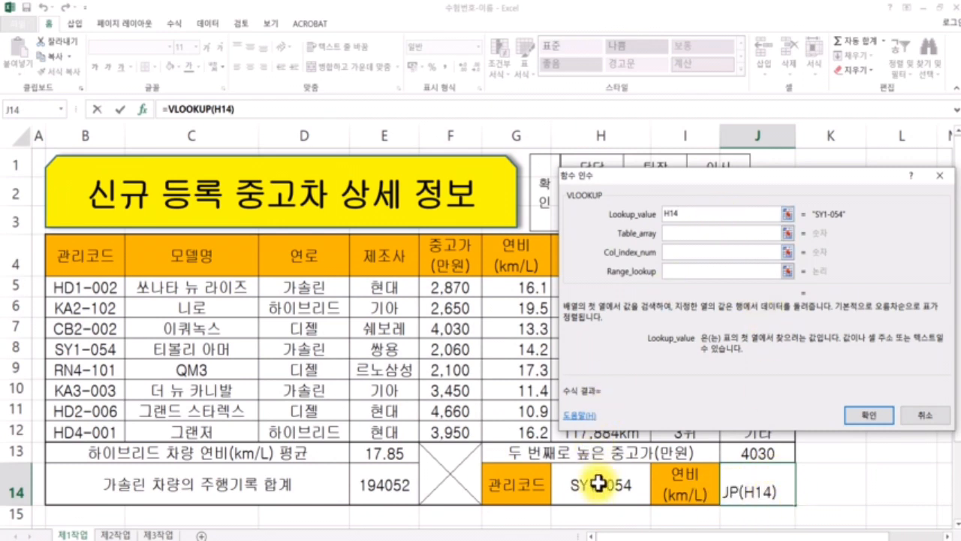
click(726, 234)
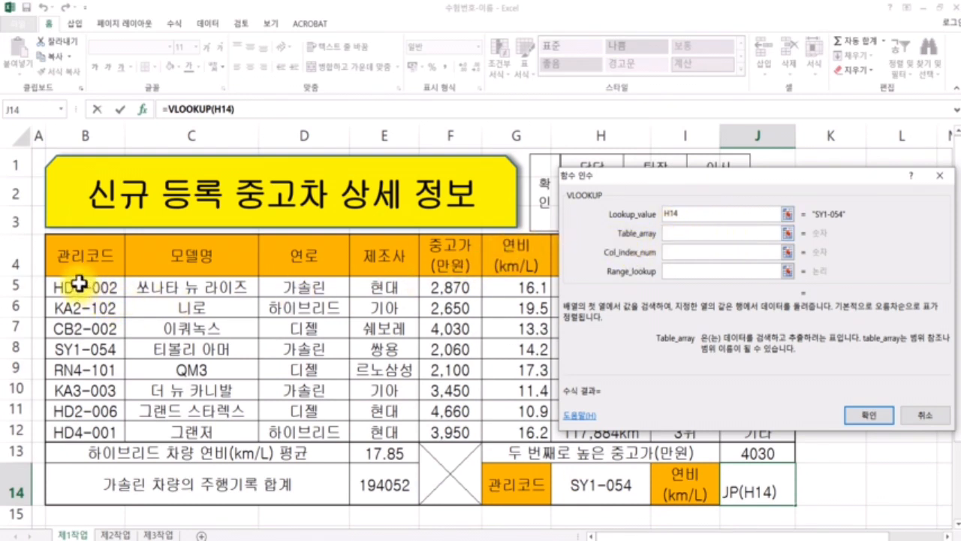
drag(76, 287, 740, 426)
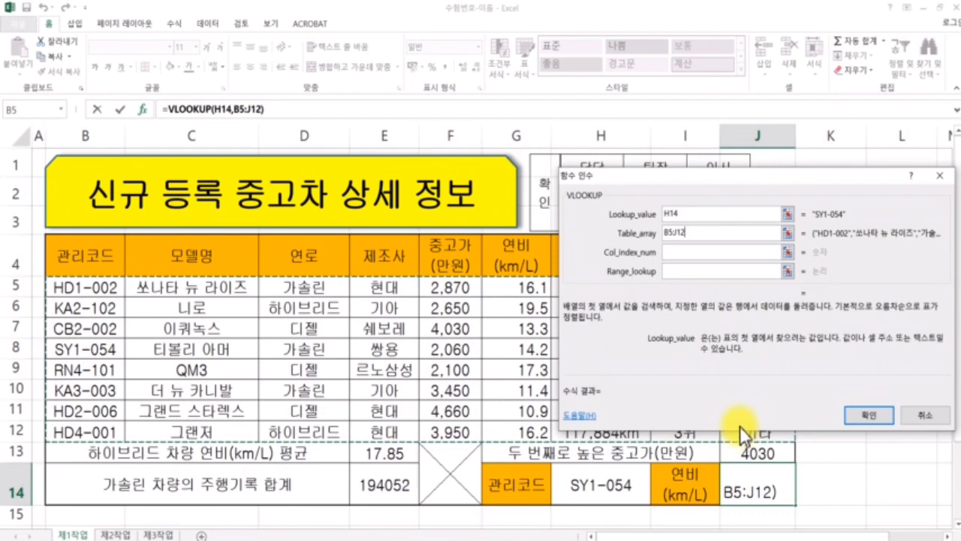
click(710, 252)
click(680, 236)
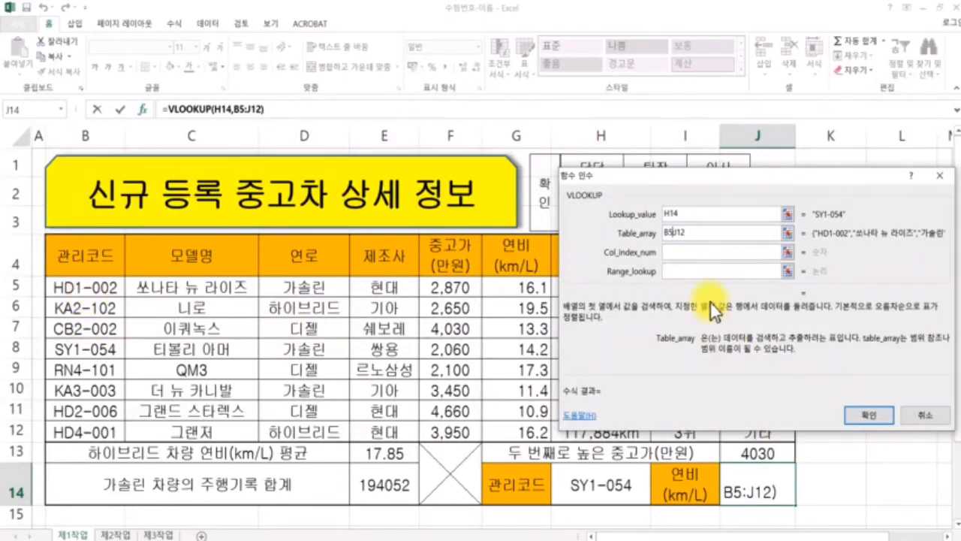
Step: Set VLOOKUP's column index number to 6 for the 연비 column and its range lookup to false for an exact match
click(713, 253)
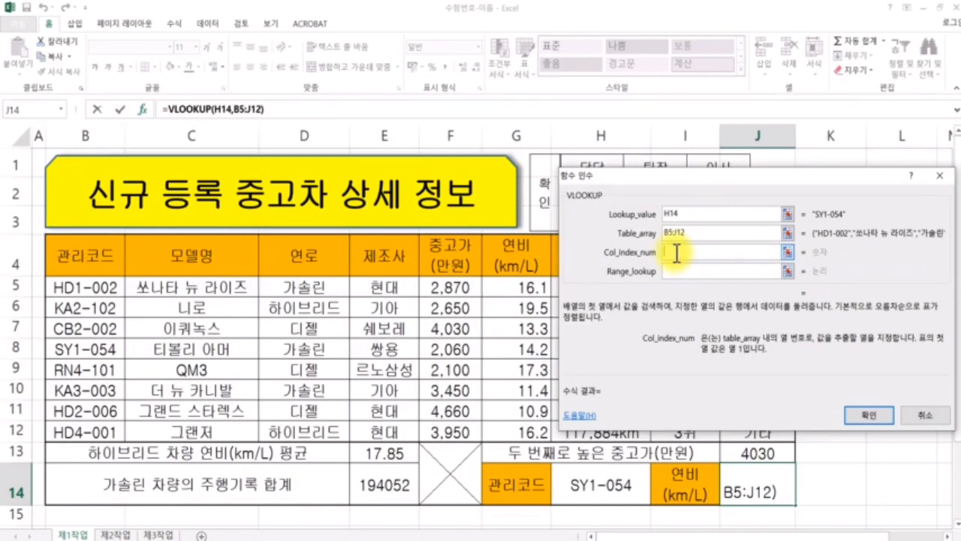
click(643, 176)
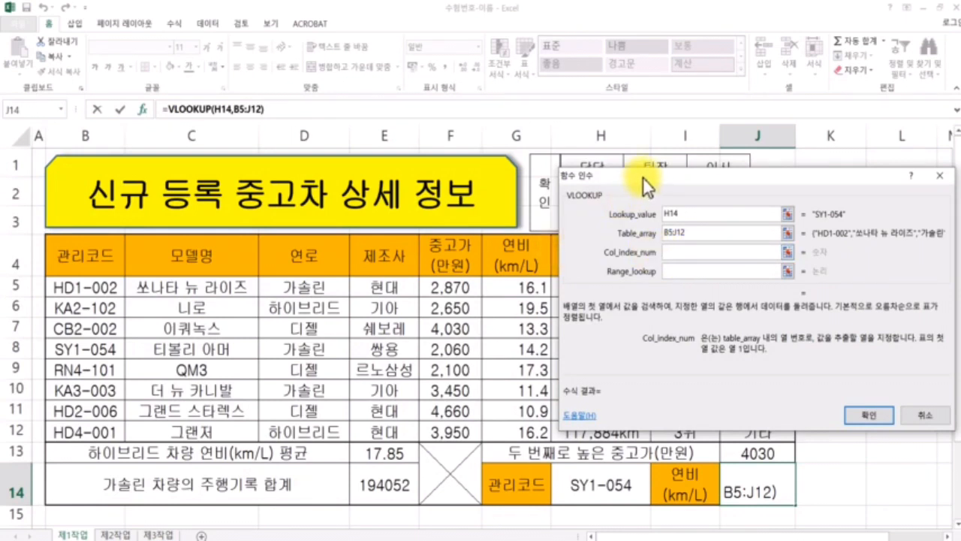
drag(643, 176, 673, 111)
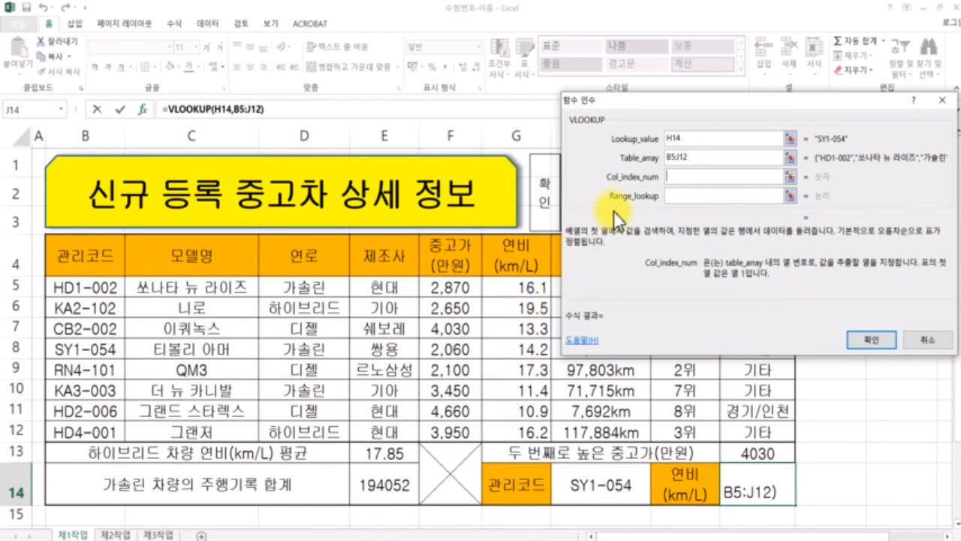
text(6)
click(706, 196)
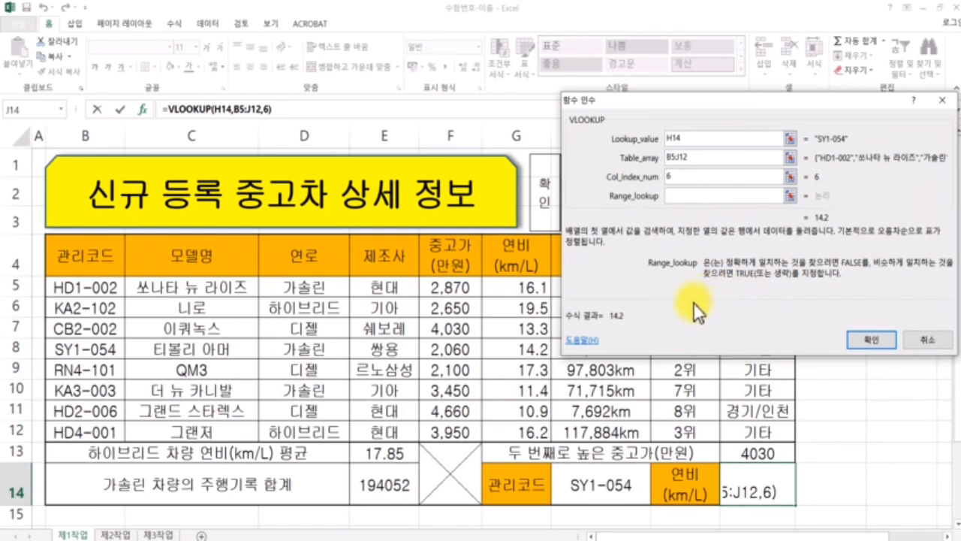
text(false)
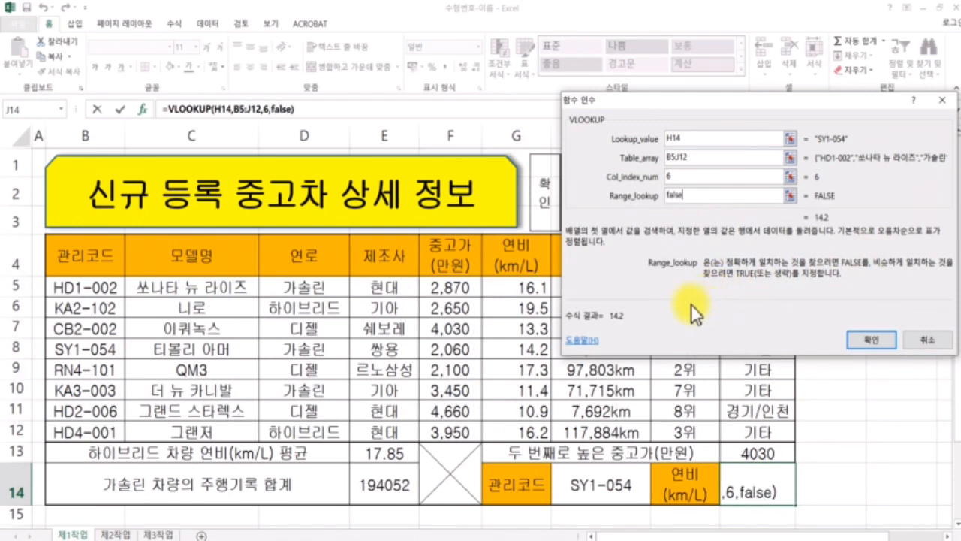
Step: Review each of the four VLOOKUP arguments and confirm the formula in J14
click(689, 158)
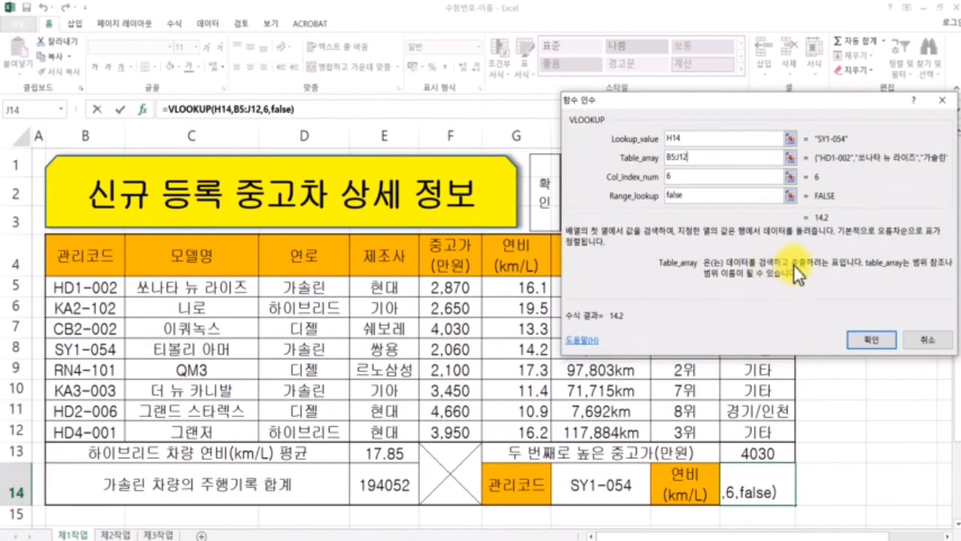
click(703, 176)
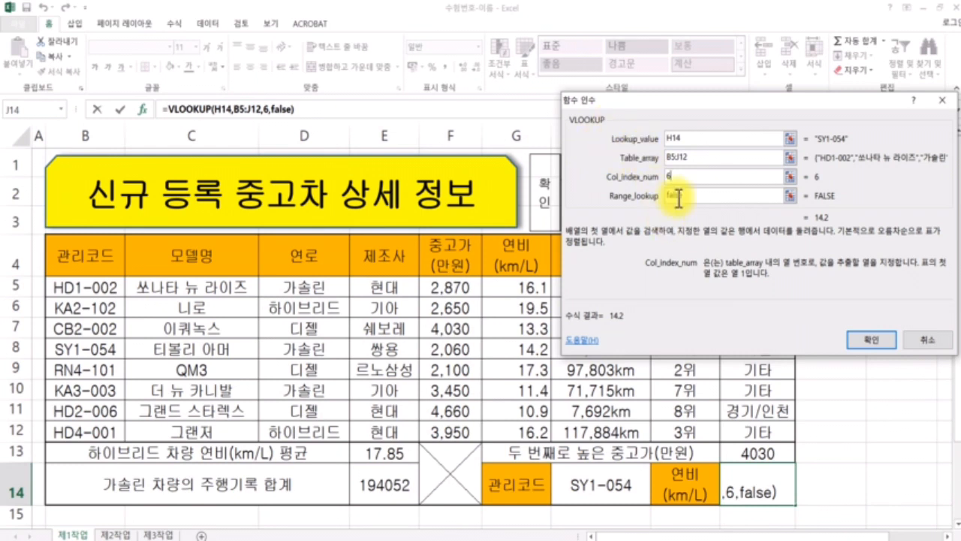
click(697, 141)
drag(695, 138, 656, 139)
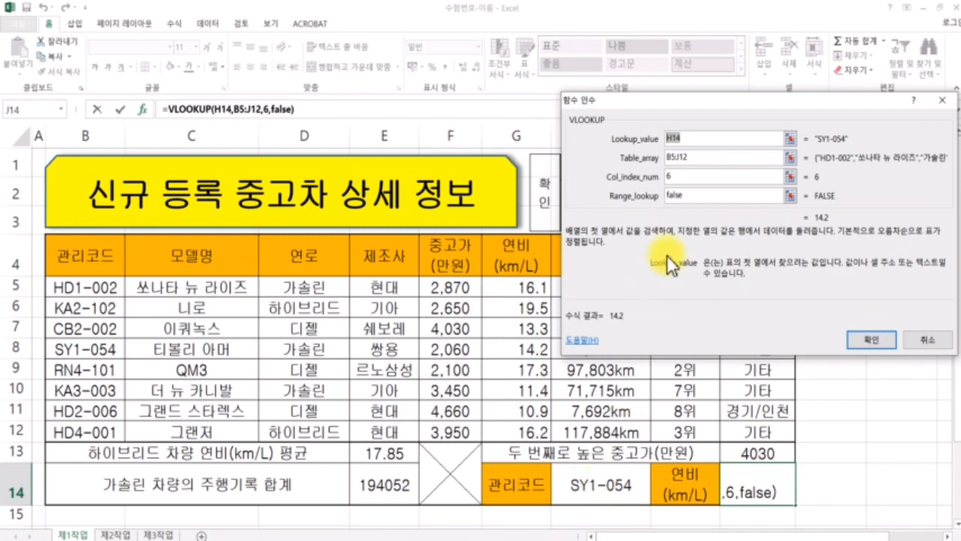
click(720, 157)
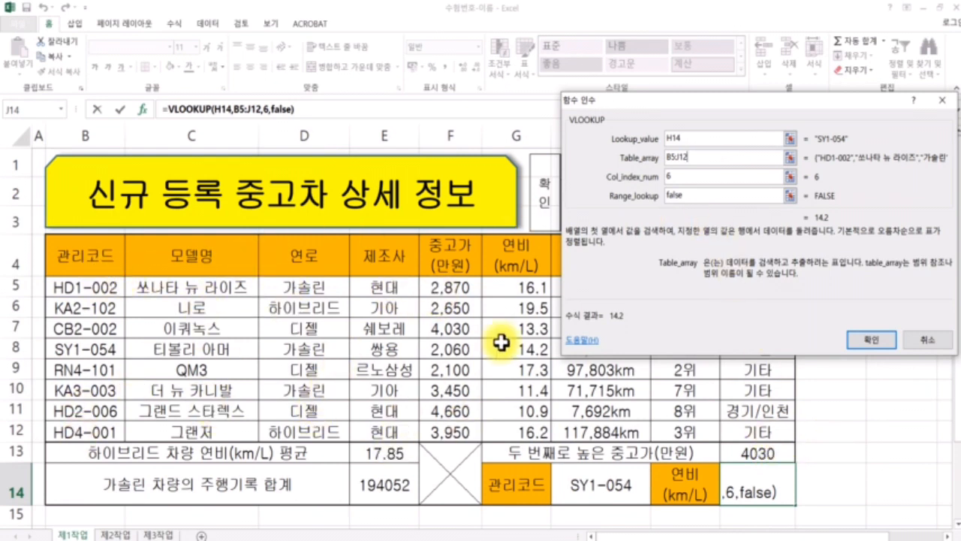
click(709, 175)
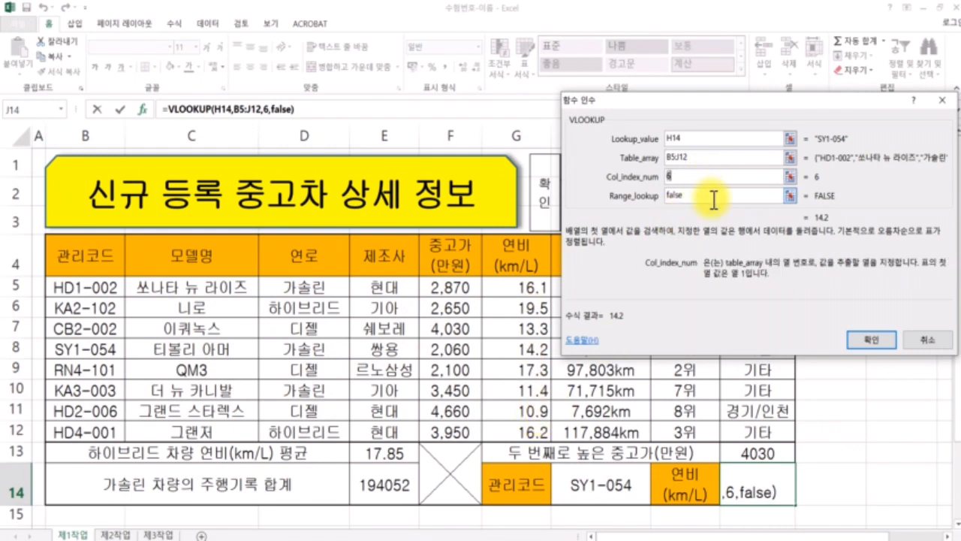
click(713, 196)
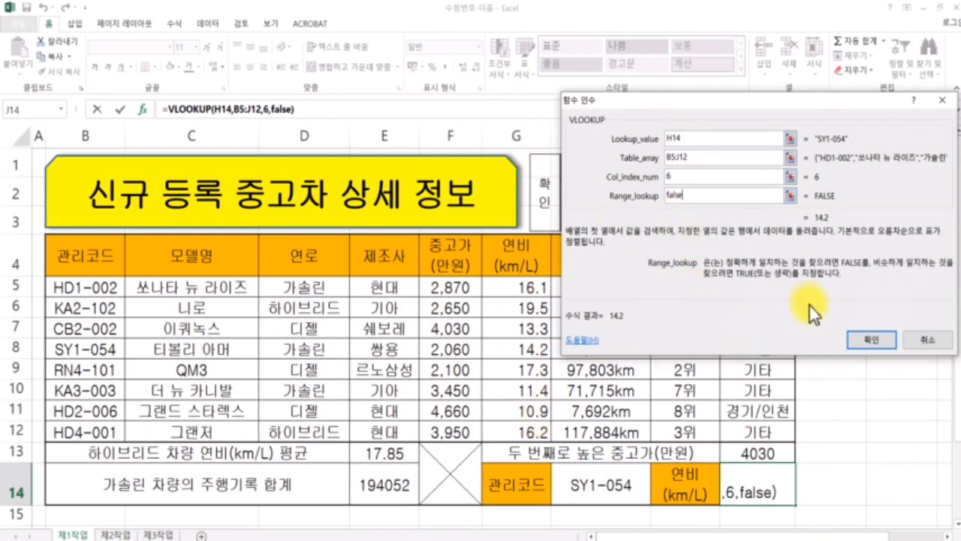
click(882, 341)
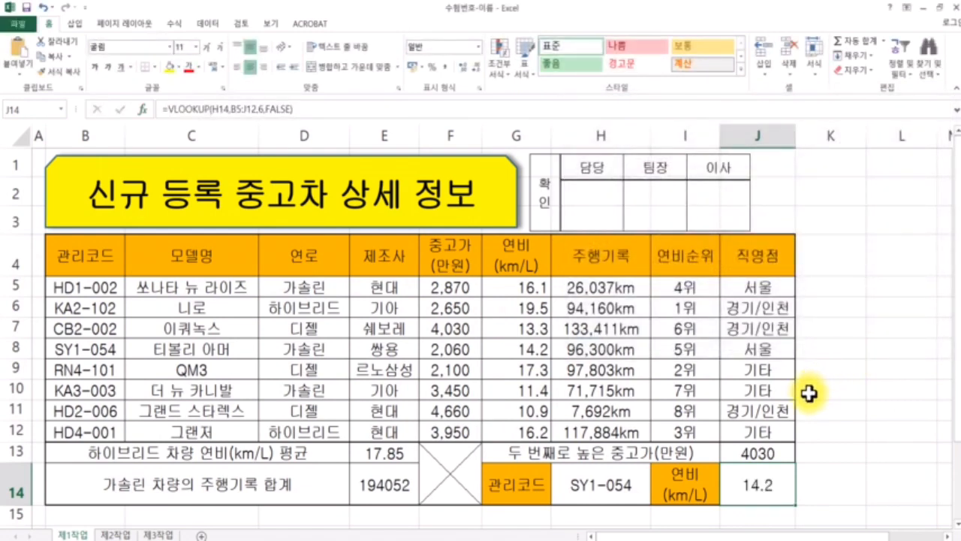
Step: Choose HD1-002 as the management code in H14 and compare J14 with the fuel efficiency in G5
click(637, 488)
click(654, 496)
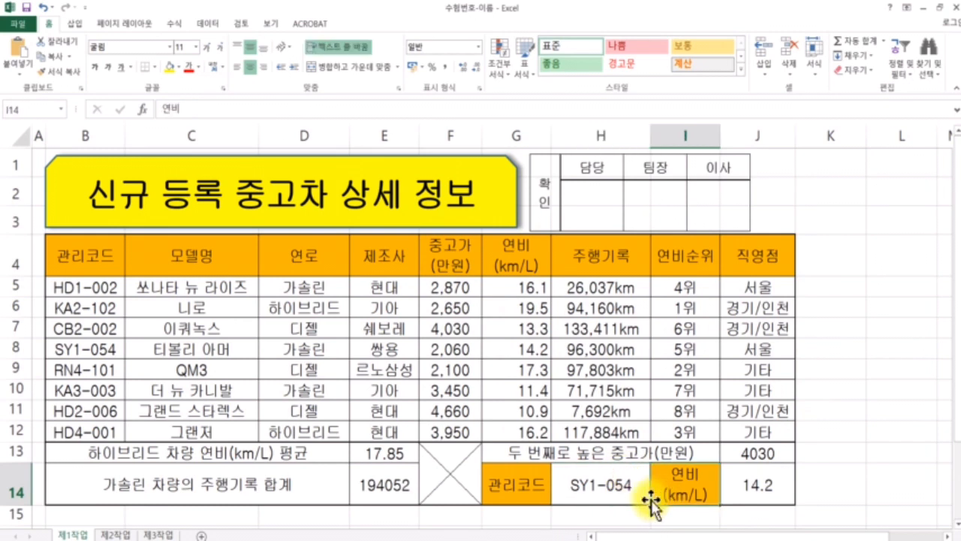
click(644, 496)
click(655, 498)
click(593, 334)
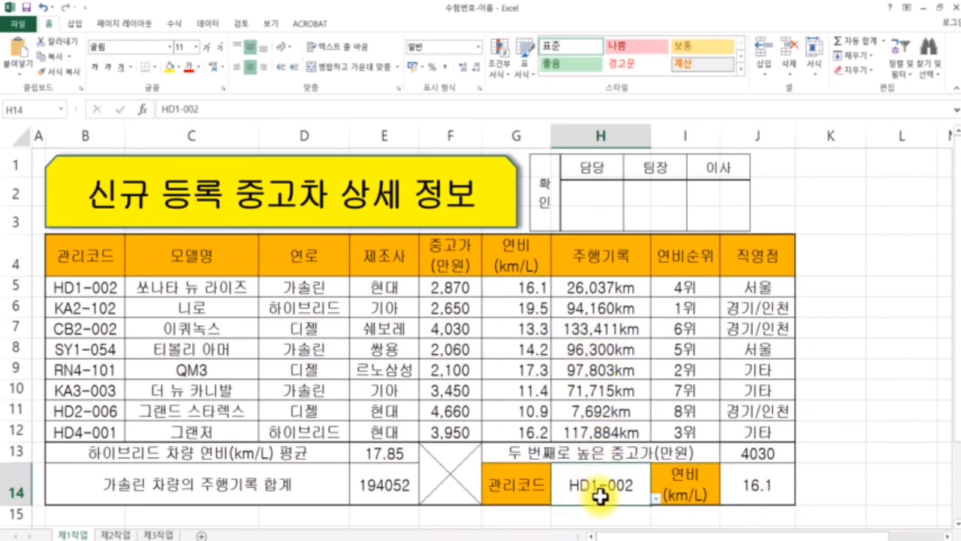
click(755, 488)
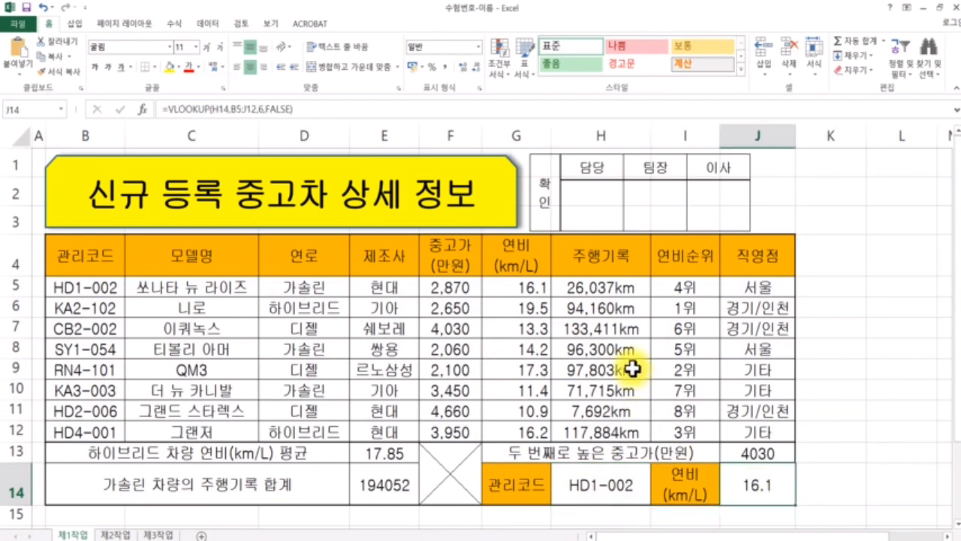
click(529, 287)
Step: Choose SY1-054 as the management code in H14 and compare J14 with the fuel efficiency in row 8
click(625, 479)
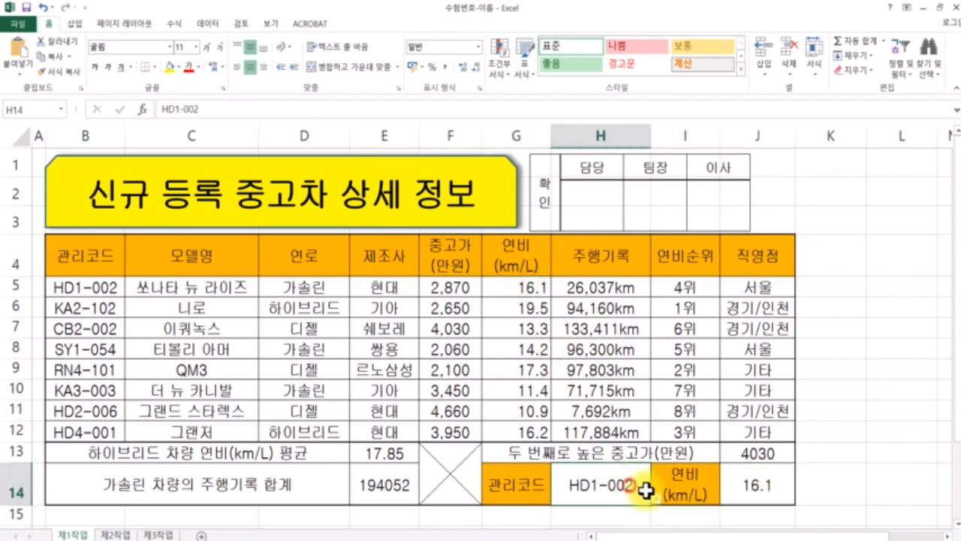
click(657, 498)
click(564, 384)
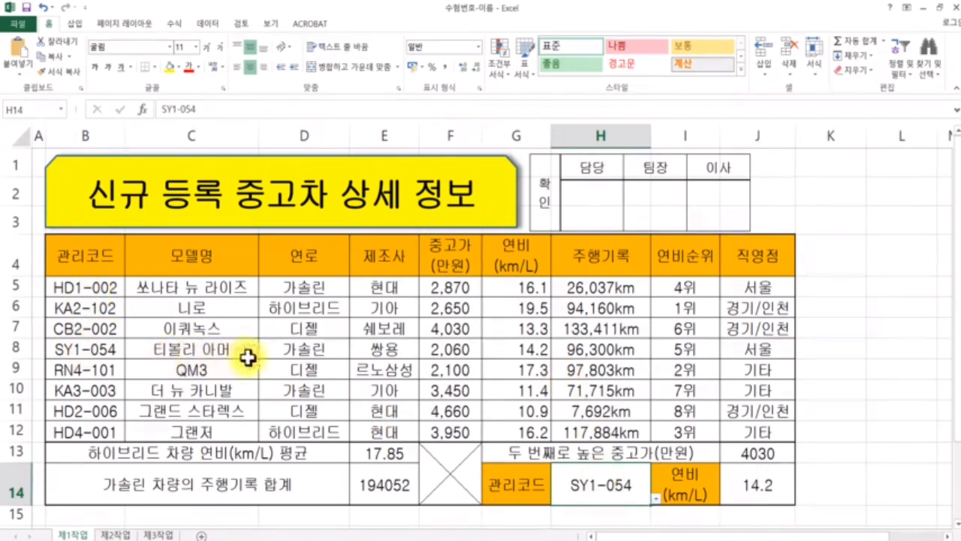
click(523, 348)
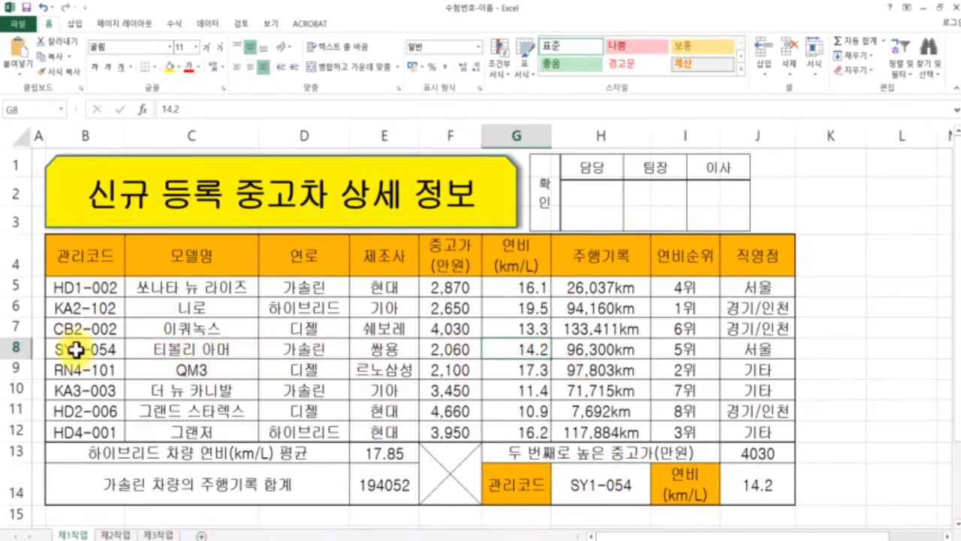
click(10, 349)
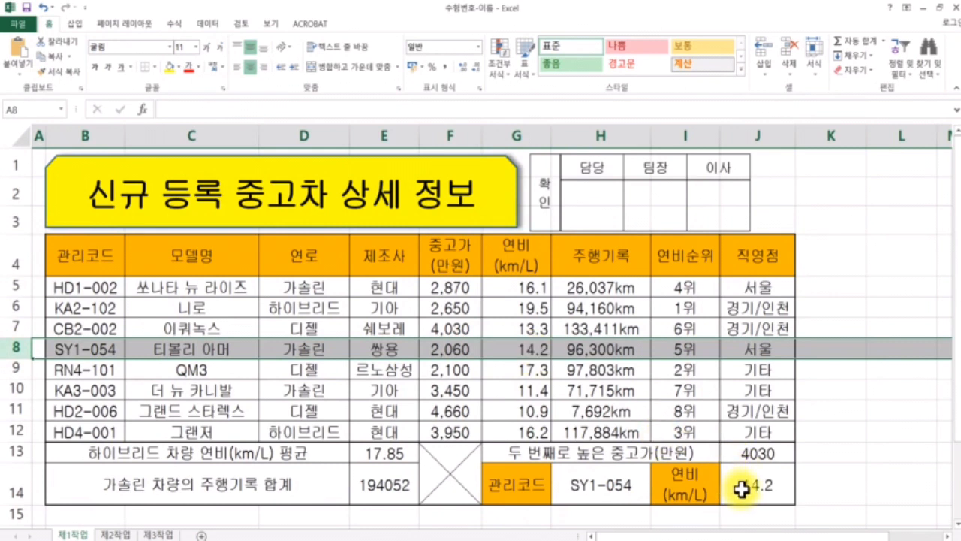
Step: Choose HD4-001 as the management code in H14 and compare J14 with the fuel efficiency in row 12
click(600, 484)
click(656, 497)
click(611, 455)
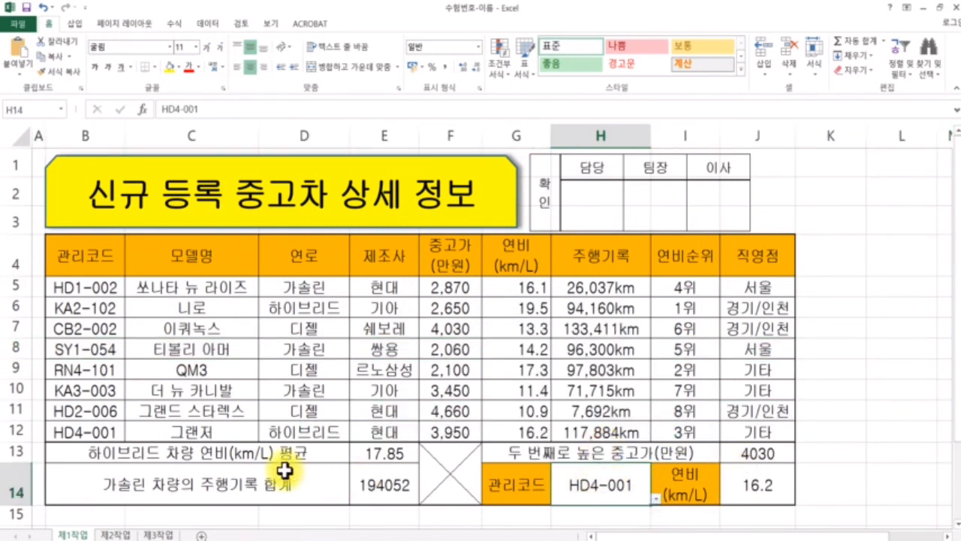
click(11, 431)
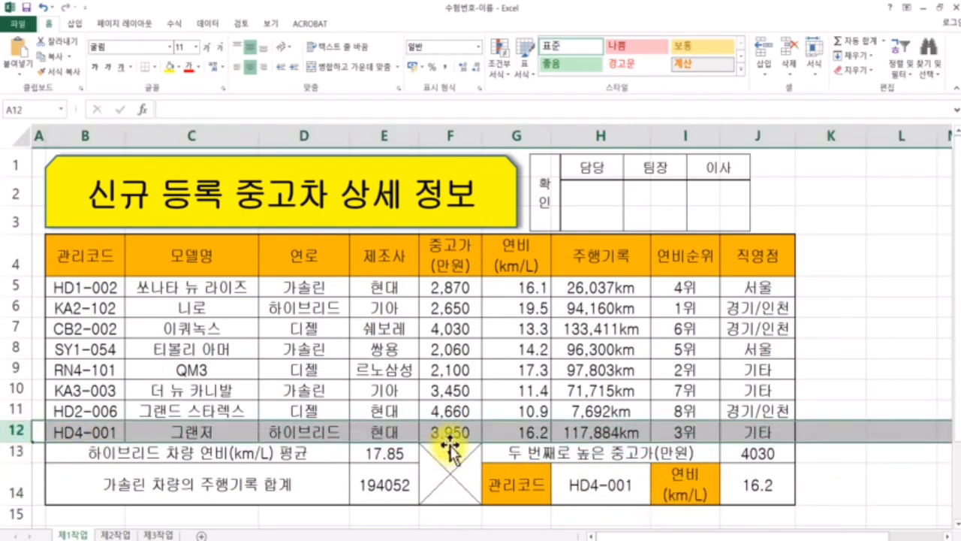
click(740, 484)
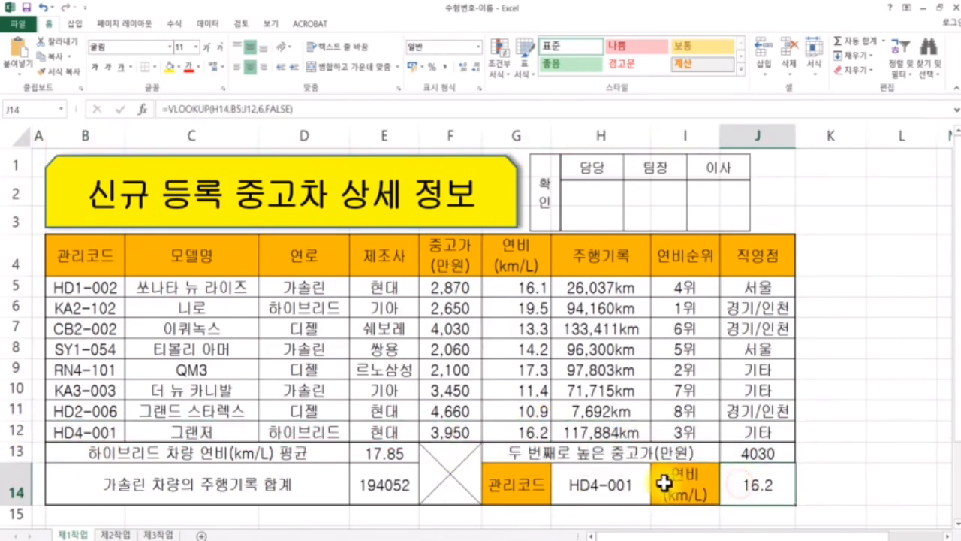
click(607, 484)
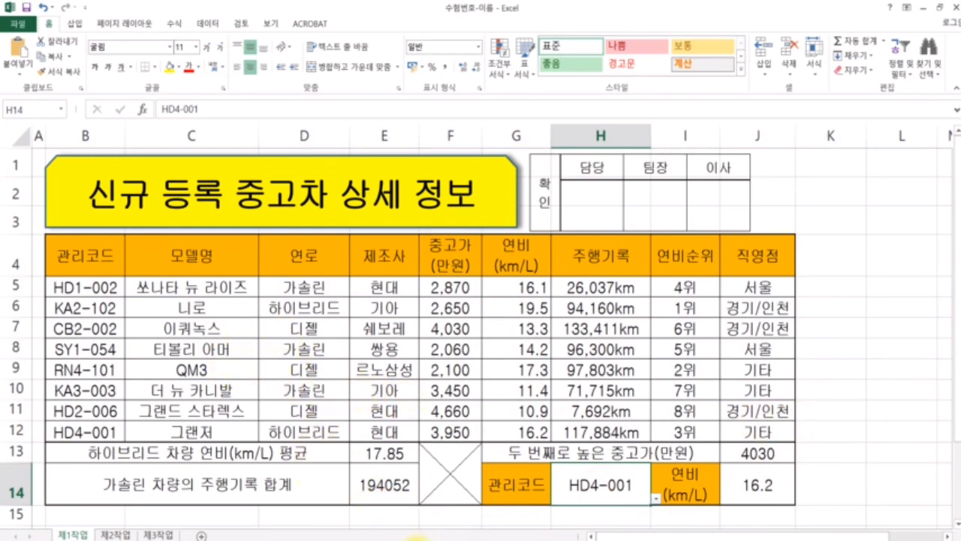
Step: Switch to the exam PDF and read task (7) on formula-based conditional formatting for fuel efficiency, returning to the workbook
click(416, 539)
click(305, 423)
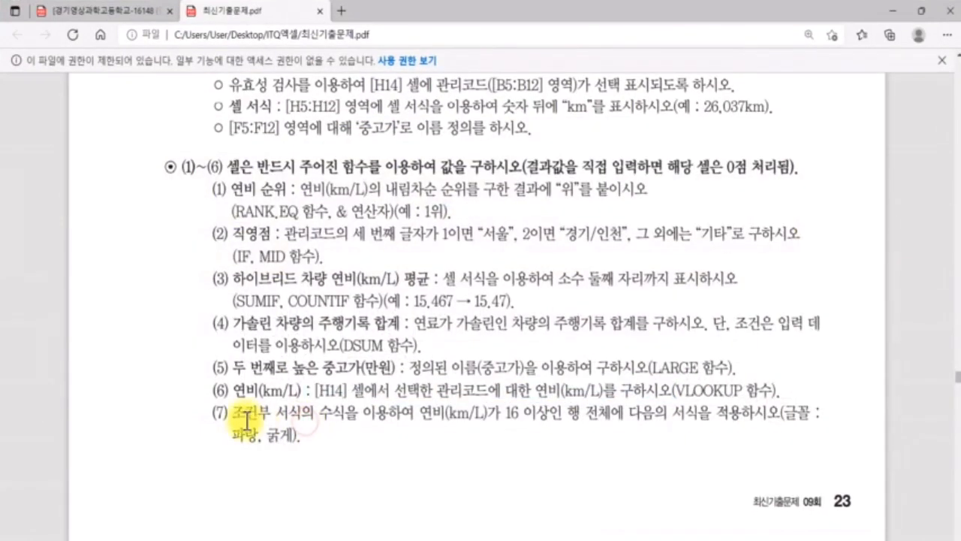
drag(228, 412, 313, 444)
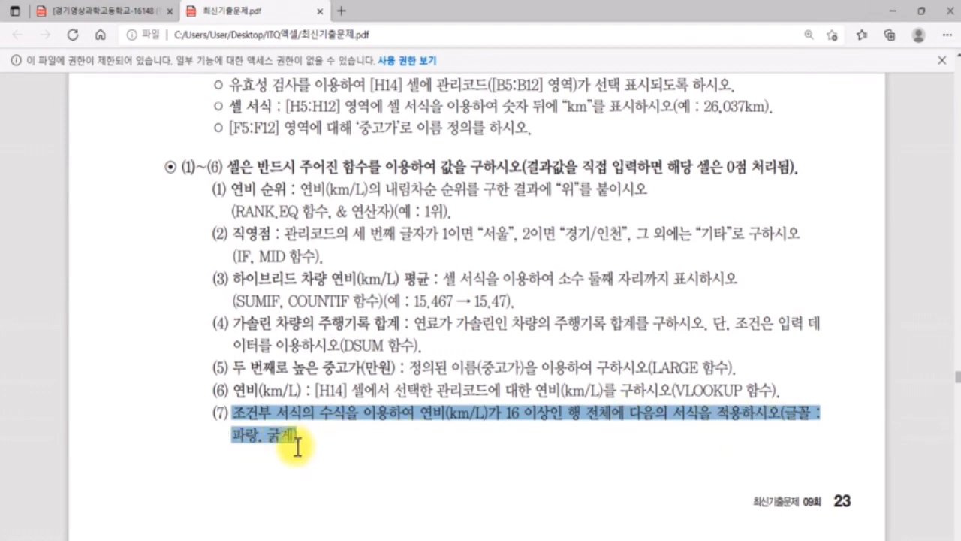
key(alt+Tab)
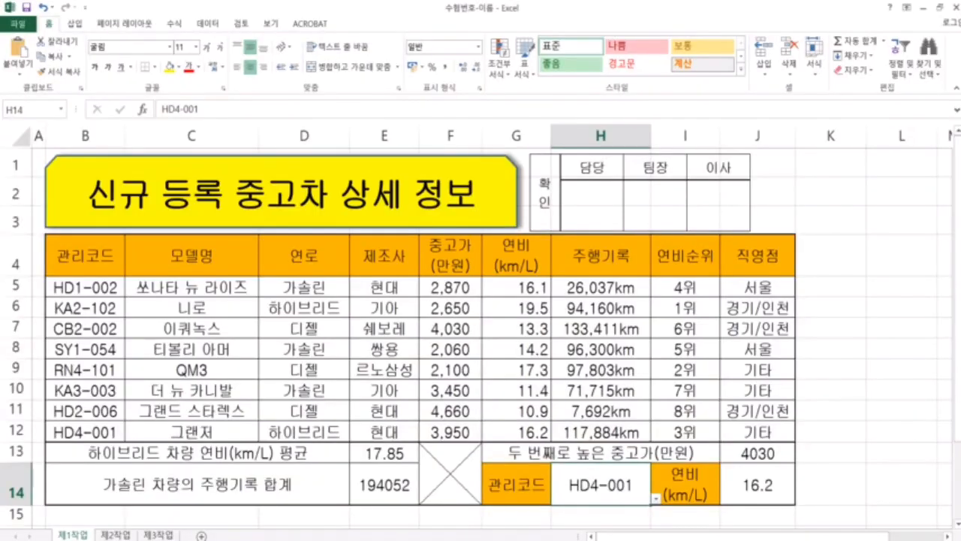
Step: Select the fuel efficiency values G5:G12, look through the conditional formatting rule types, and recheck task (7) in the PDF
click(539, 291)
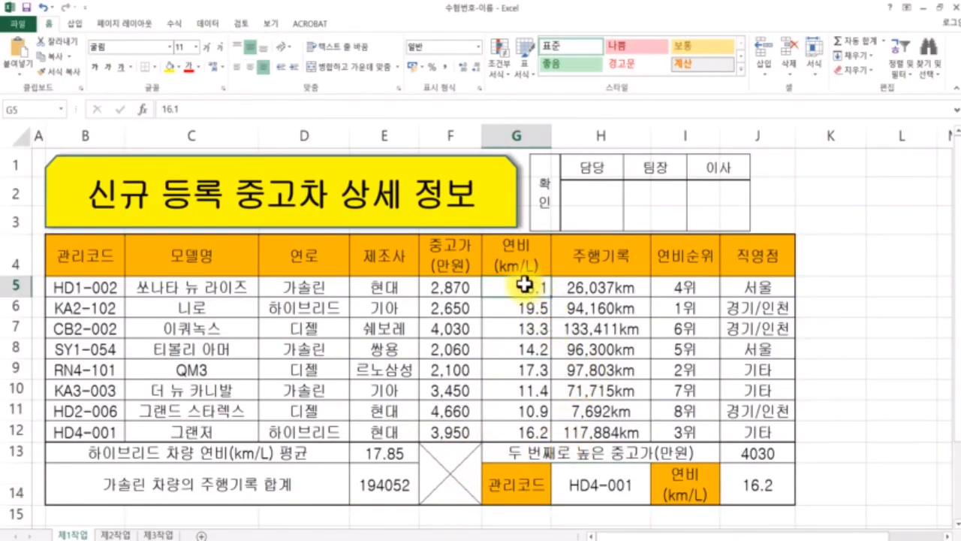
drag(525, 289, 514, 438)
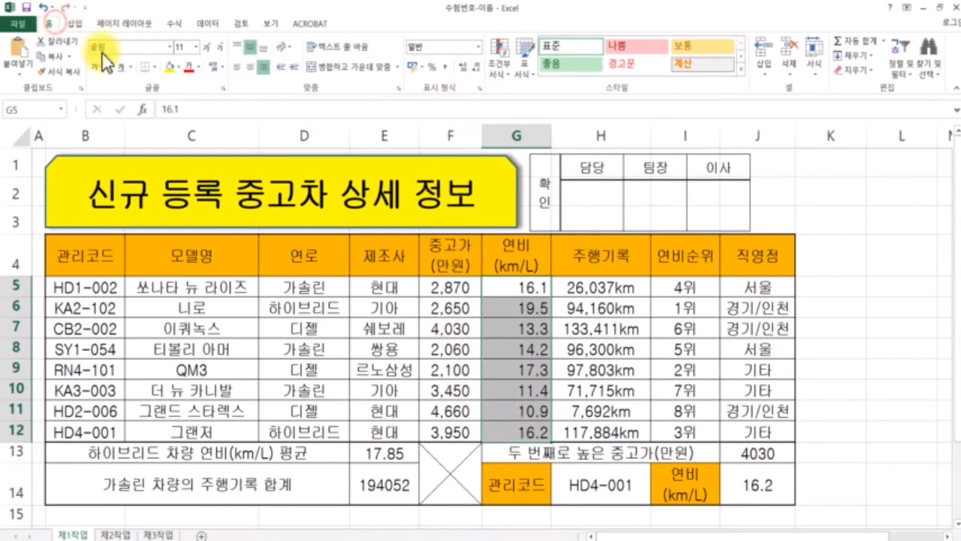
click(501, 66)
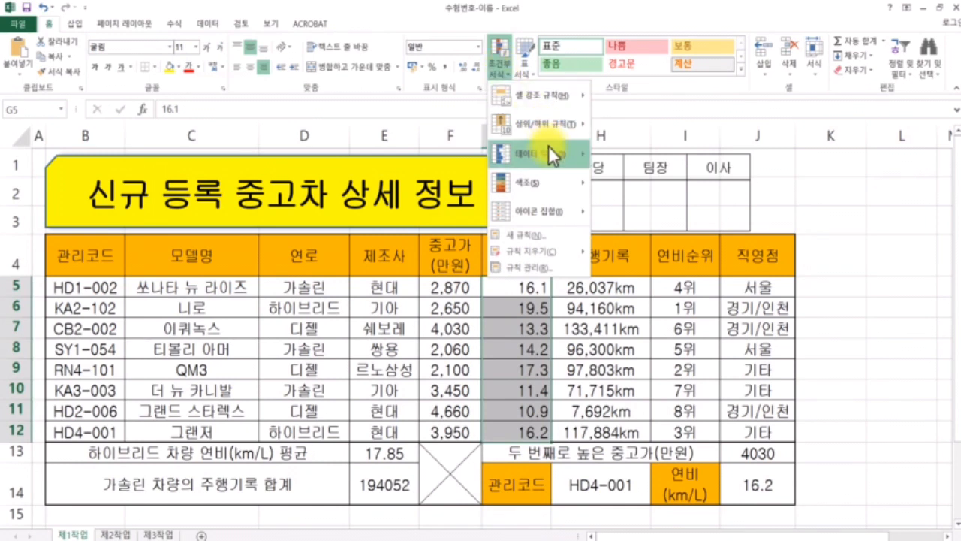
mouse_move(548, 148)
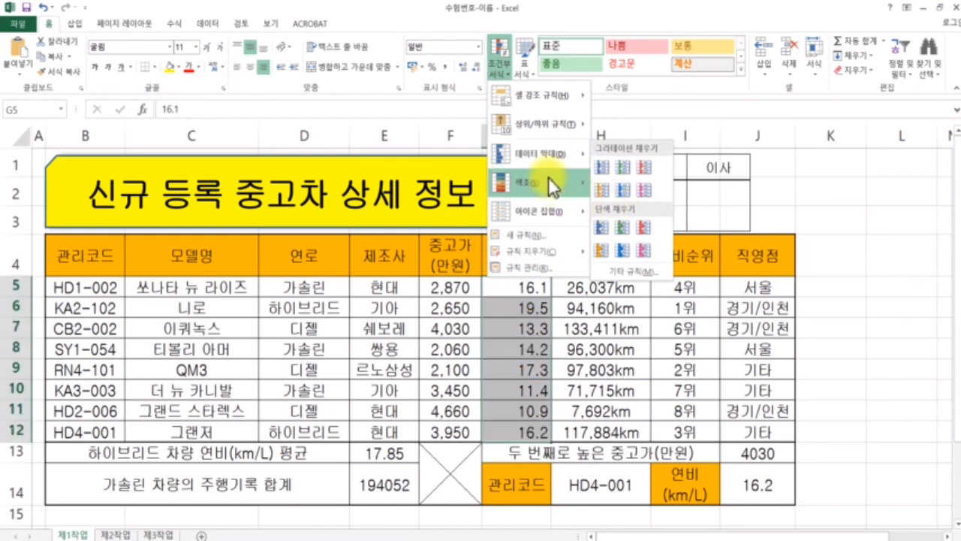
mouse_move(548, 176)
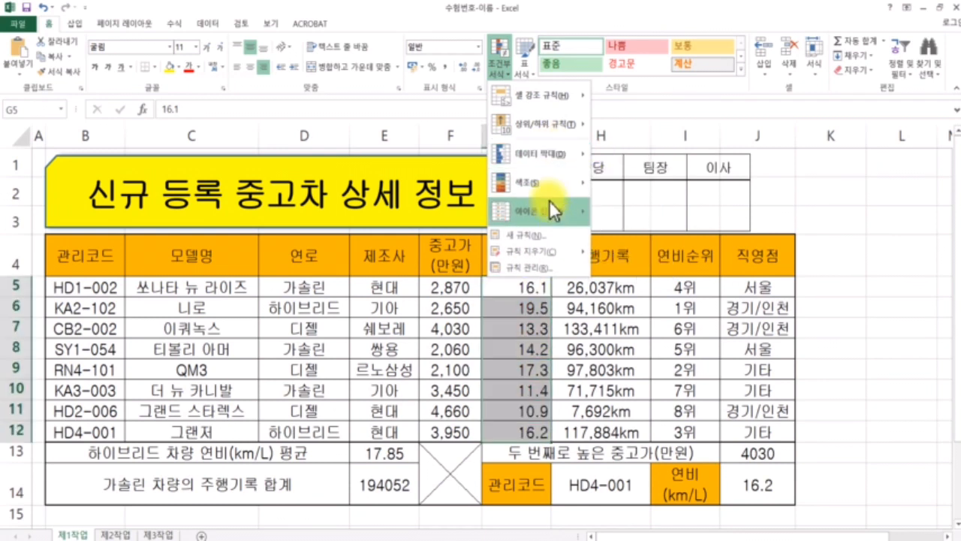
mouse_move(551, 211)
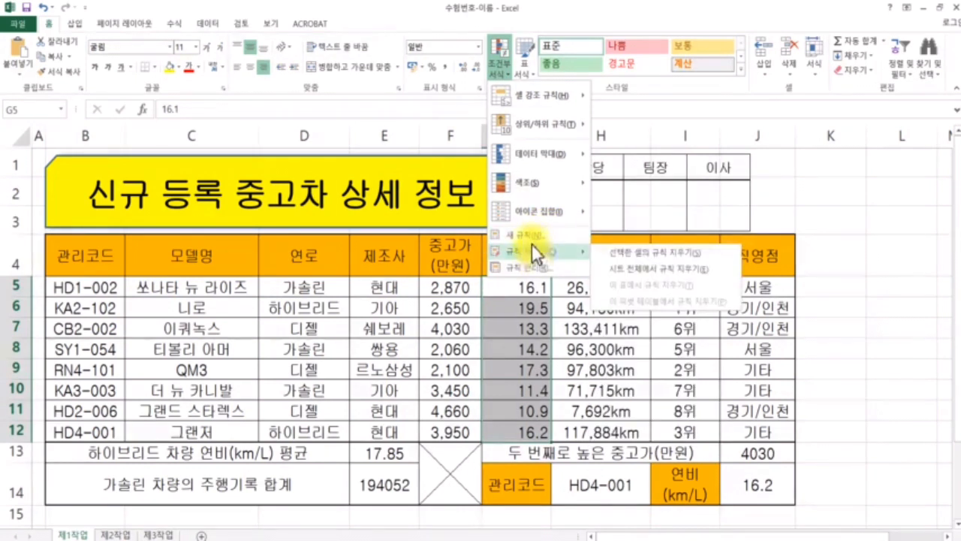
mouse_move(560, 97)
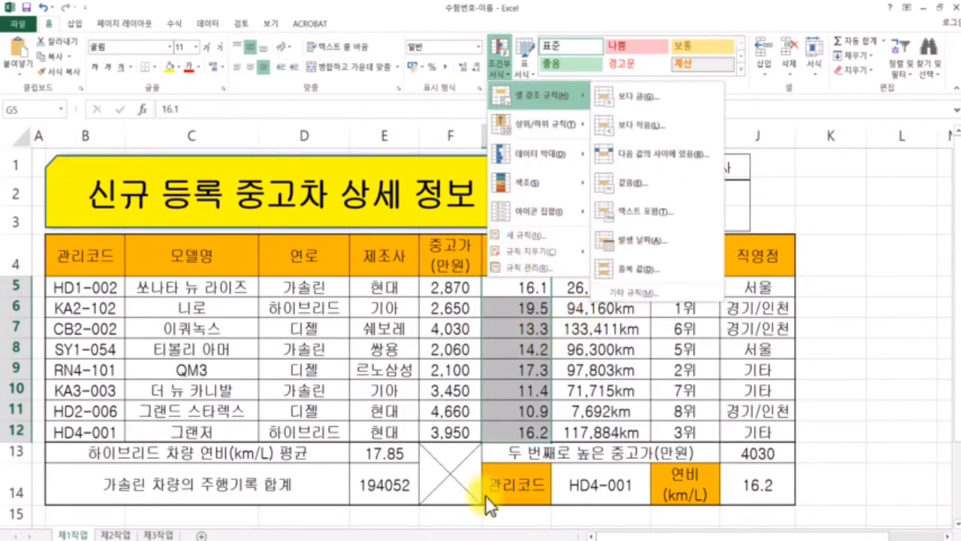
key(alt+Tab)
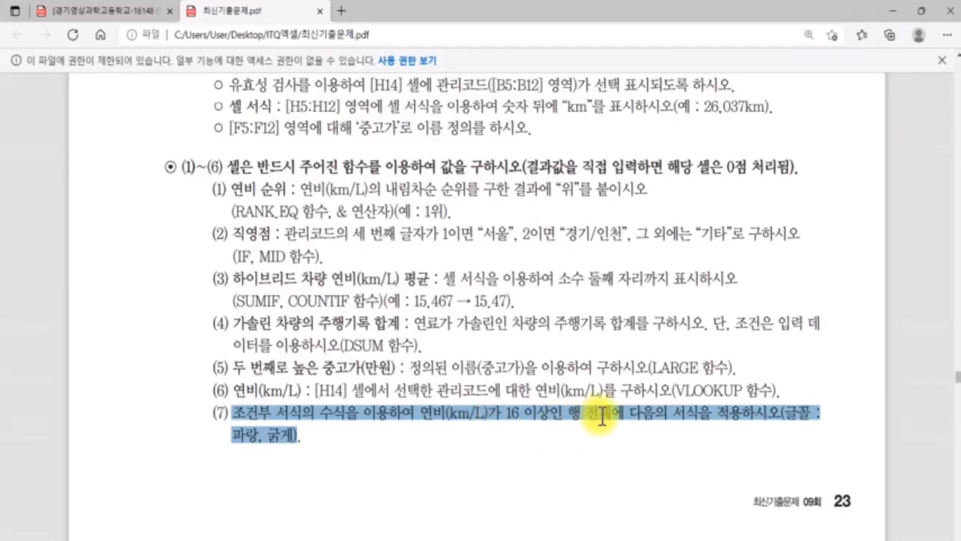
click(422, 540)
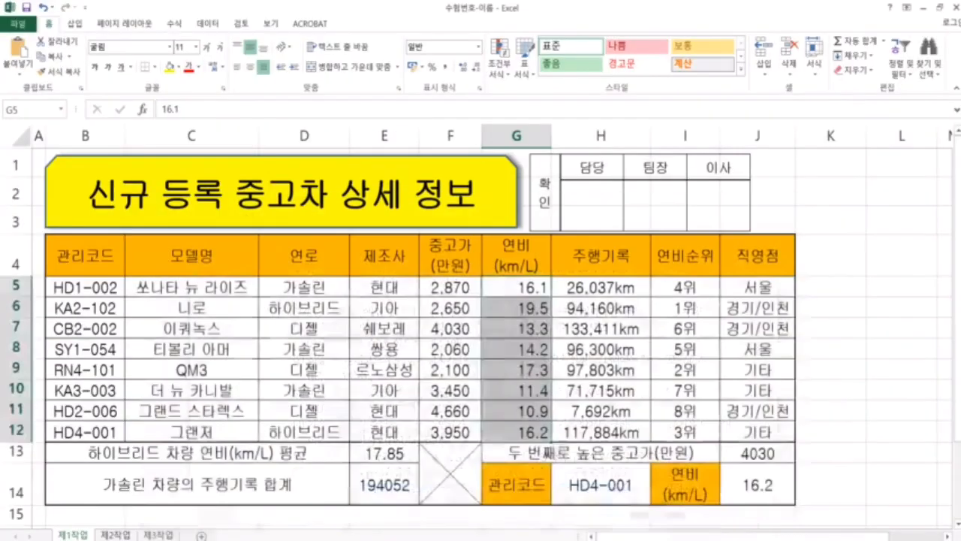
Step: Start a new conditional formatting rule for G5:G12 that uses a formula to determine which cells to format
click(500, 64)
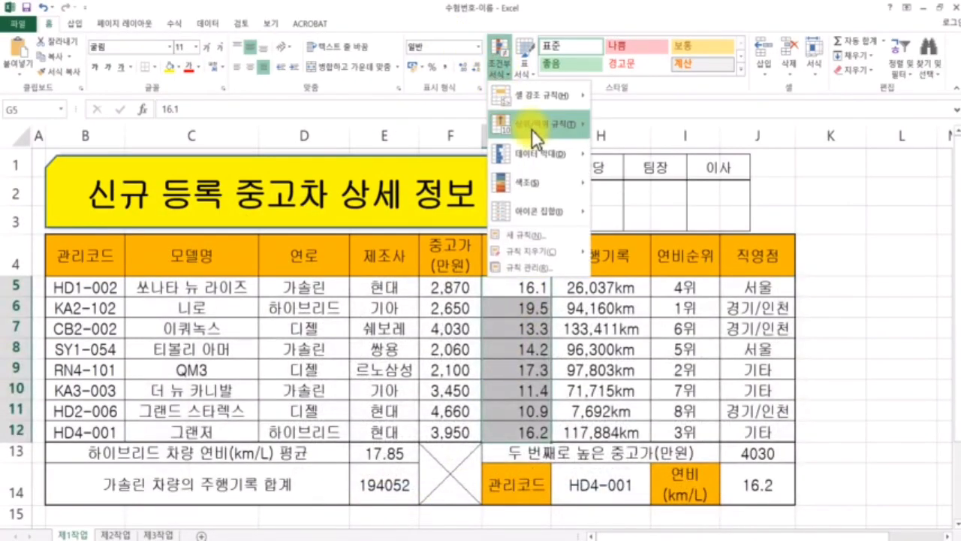
mouse_move(540, 120)
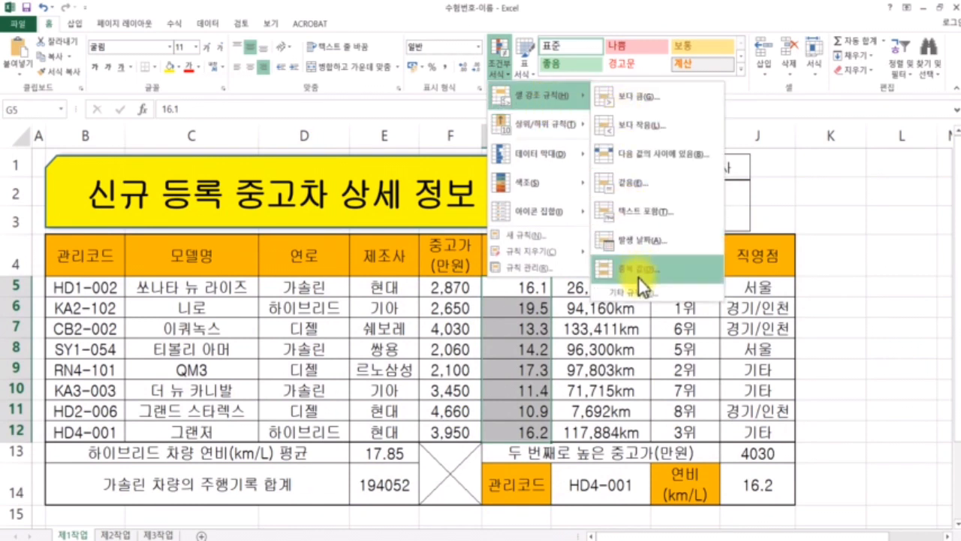
click(557, 235)
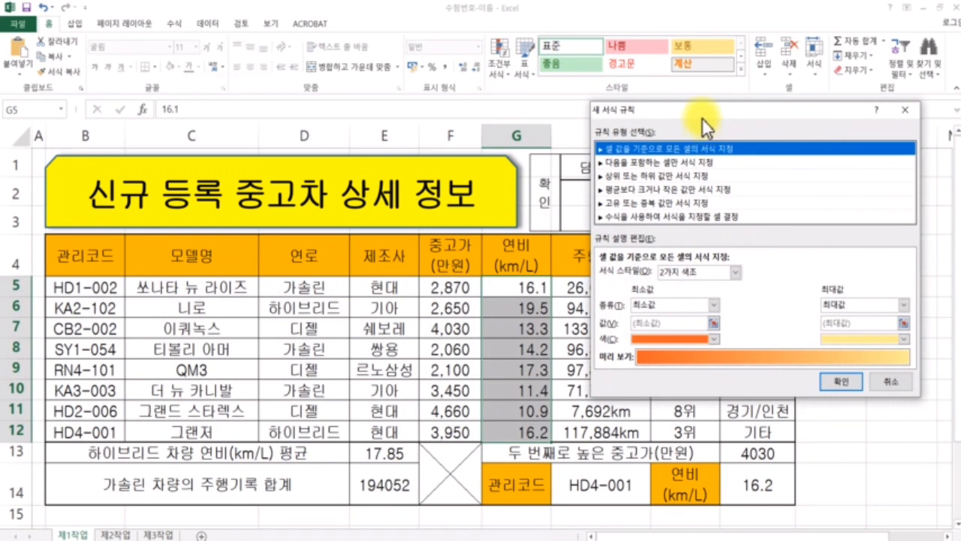
drag(702, 115, 652, 133)
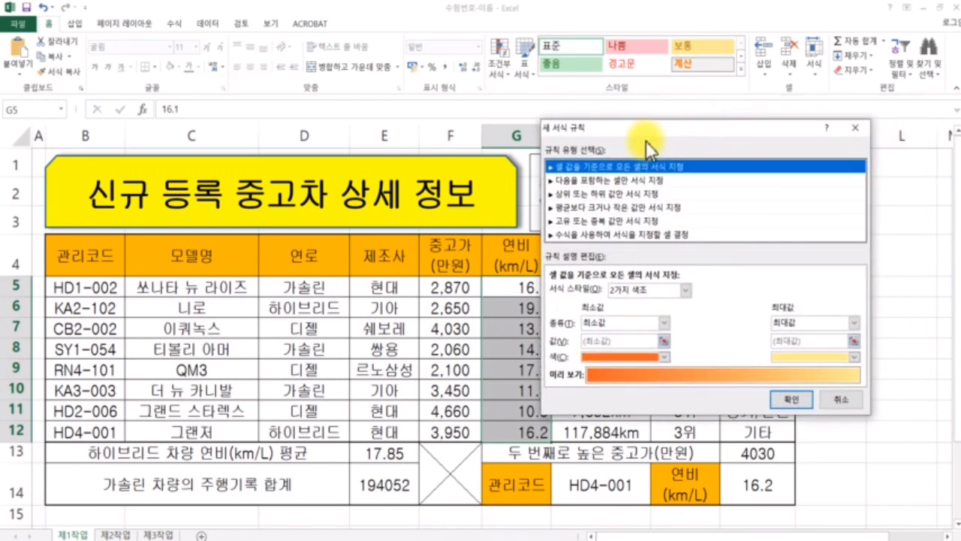
click(610, 233)
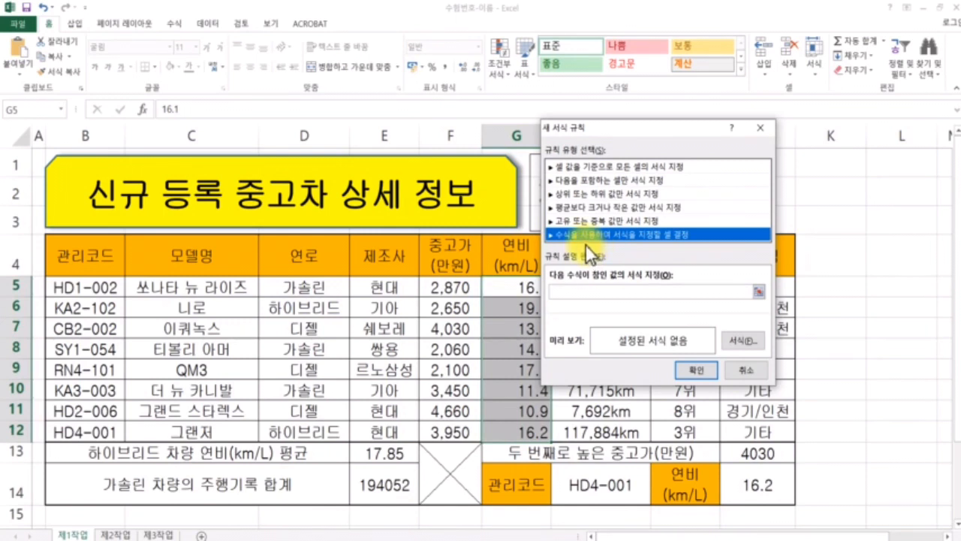
Step: Enter =$G$5>=16 as the rule's formula, referencing the first fuel efficiency cell
click(568, 289)
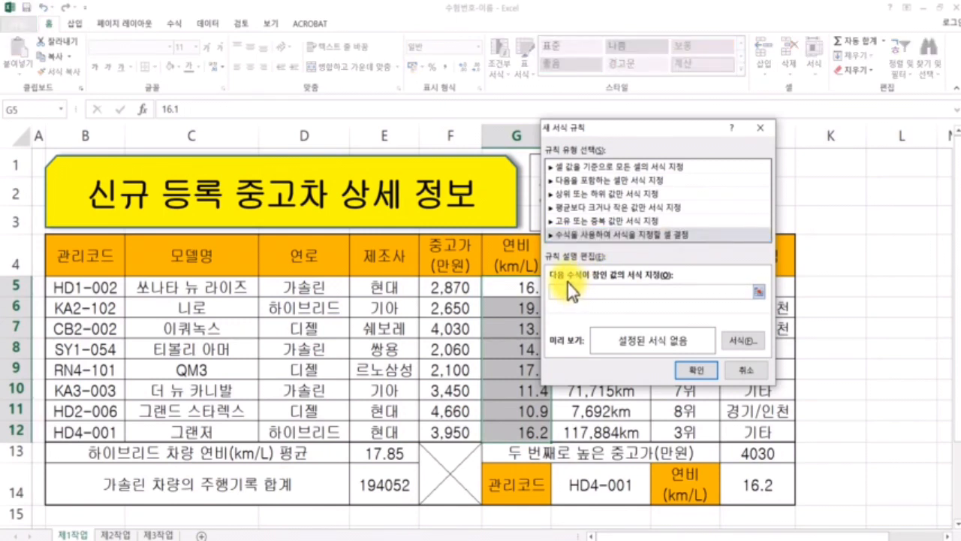
click(519, 288)
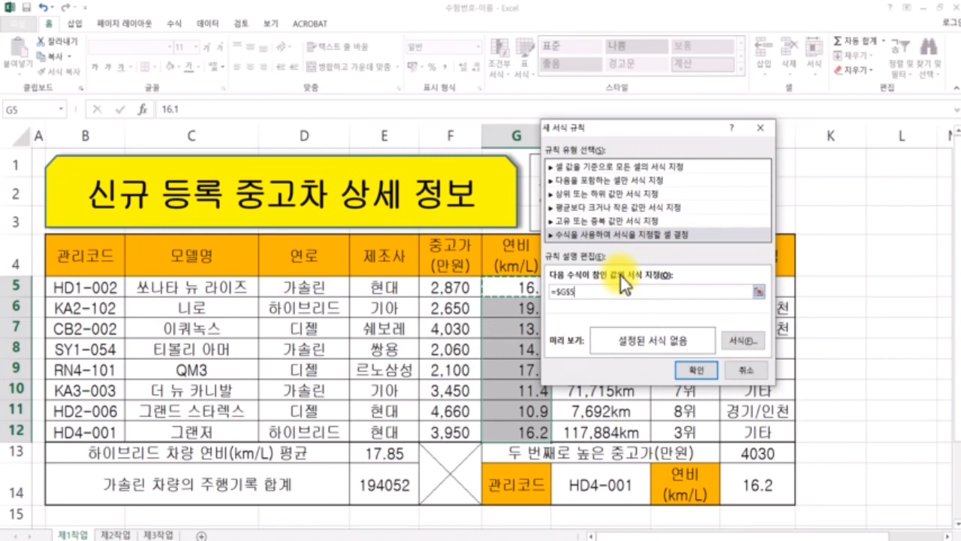
text(>=16)
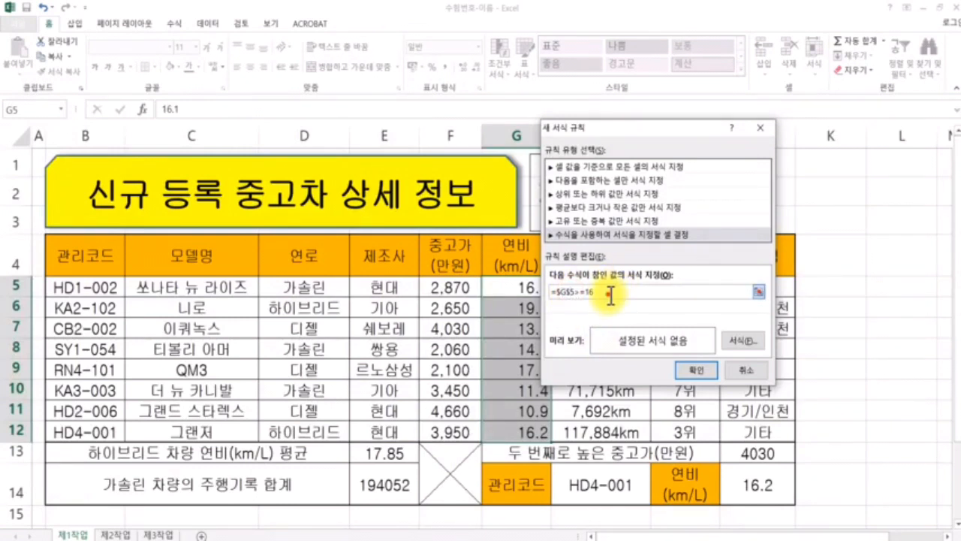
click(552, 291)
click(622, 292)
Step: Give the rule a blue, bold font format and apply it to the selected fuel efficiency cells
click(742, 341)
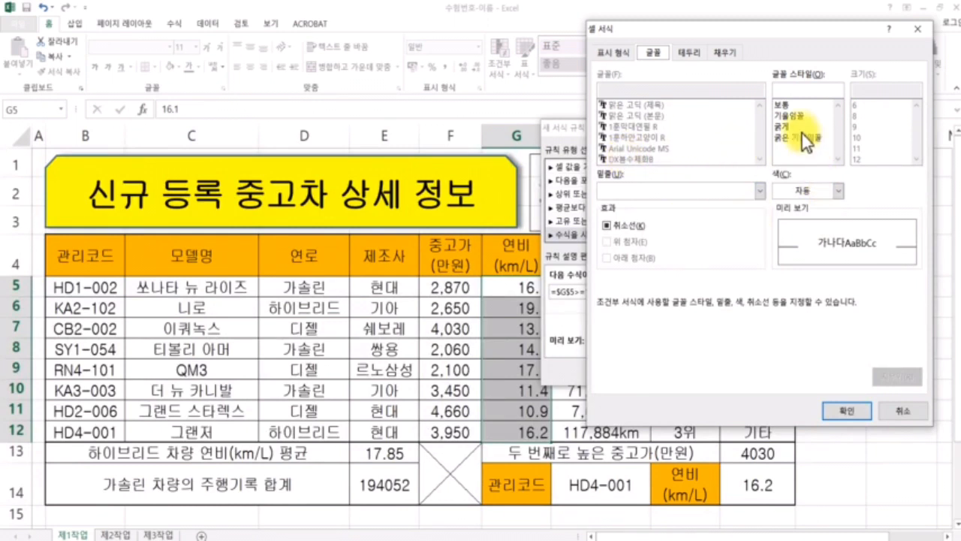
click(811, 190)
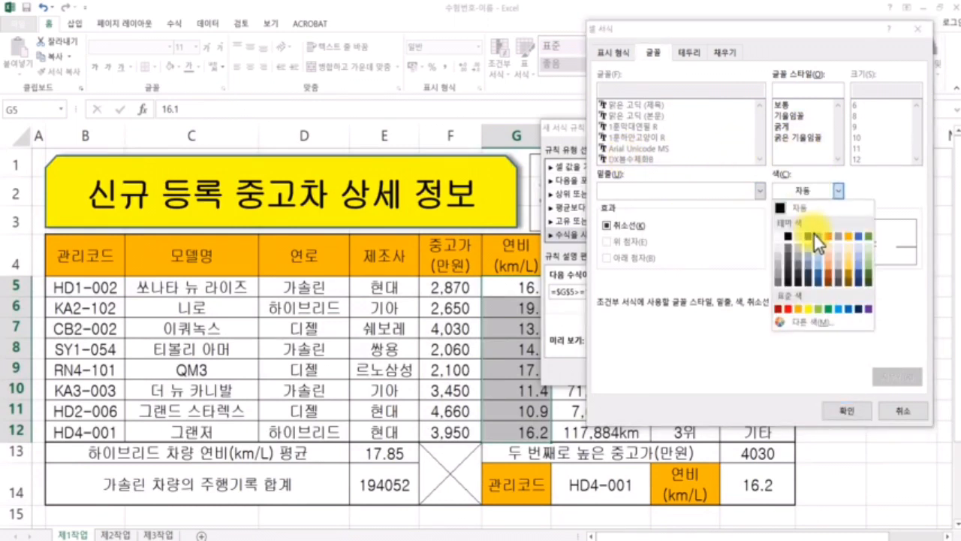
click(850, 310)
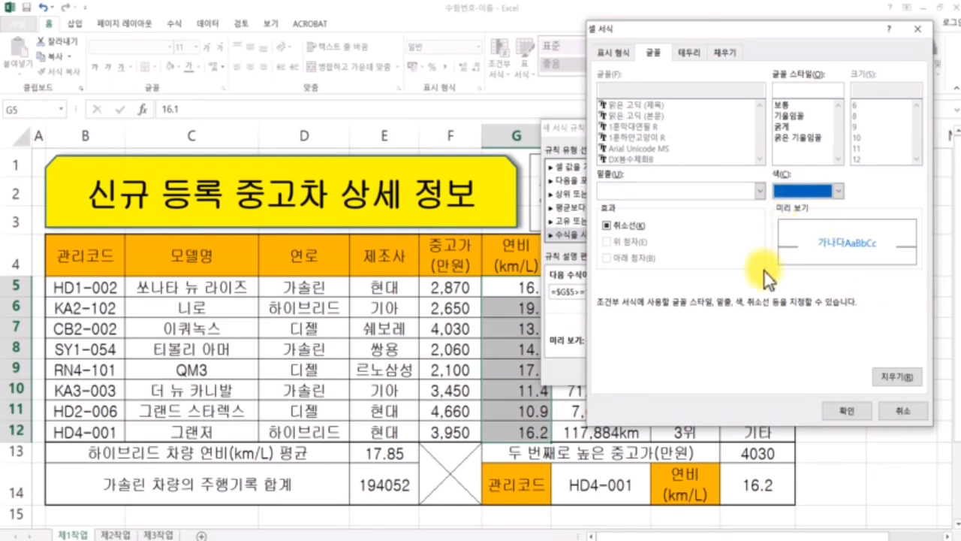
click(786, 128)
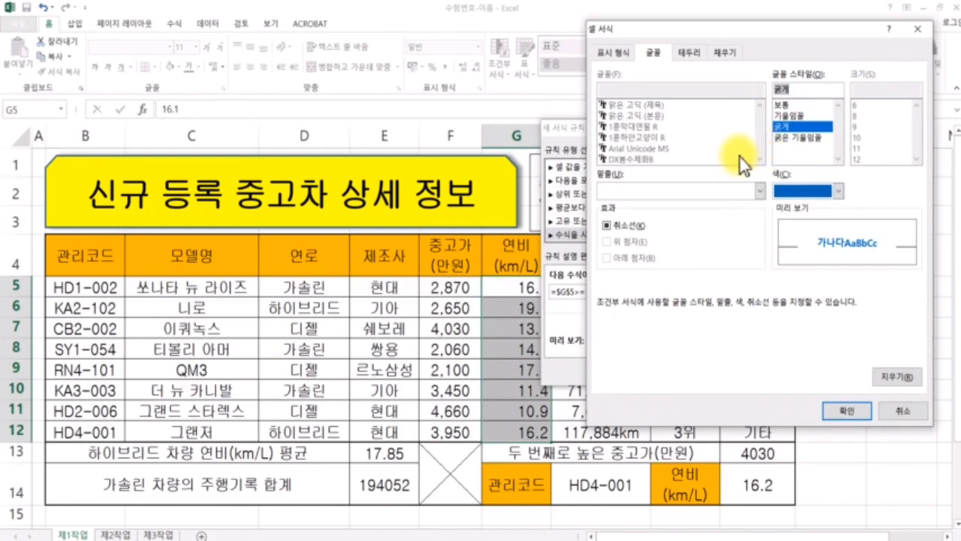
click(848, 408)
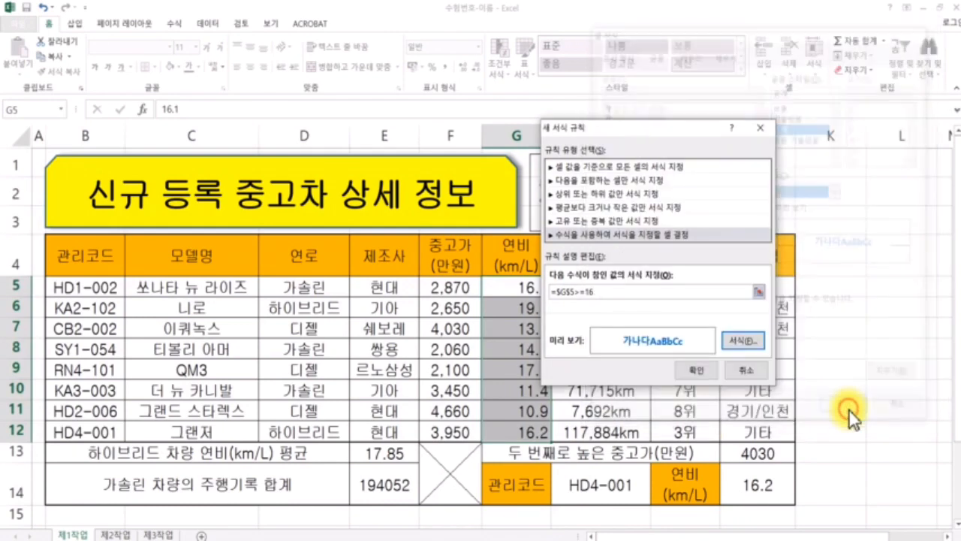
click(718, 364)
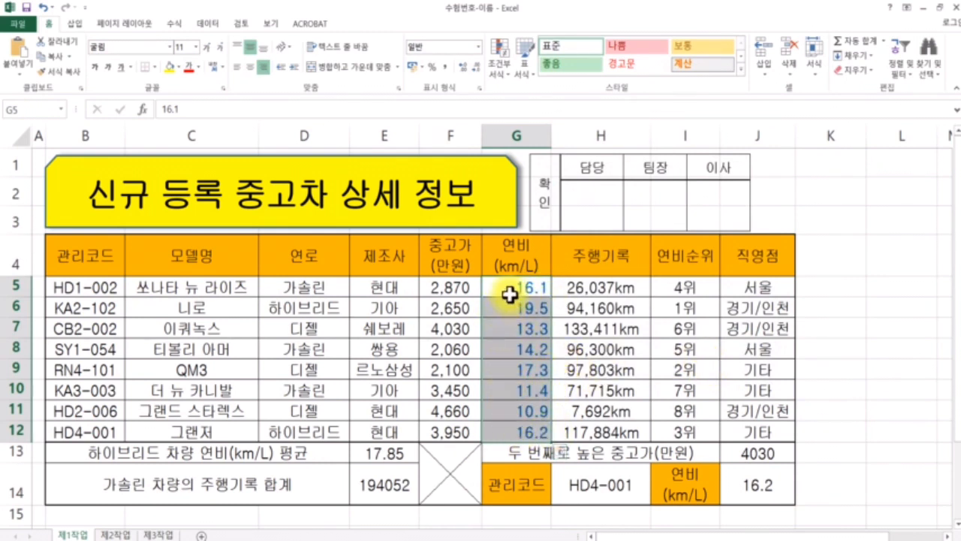
Step: Open the conditional formatting rule manager and examine the range that the fuel efficiency rule applies to
click(502, 60)
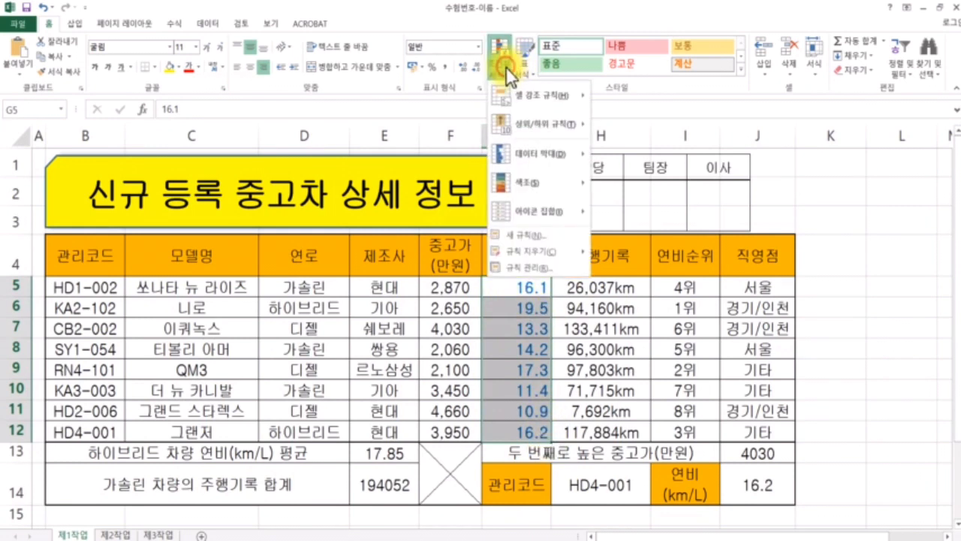
click(529, 268)
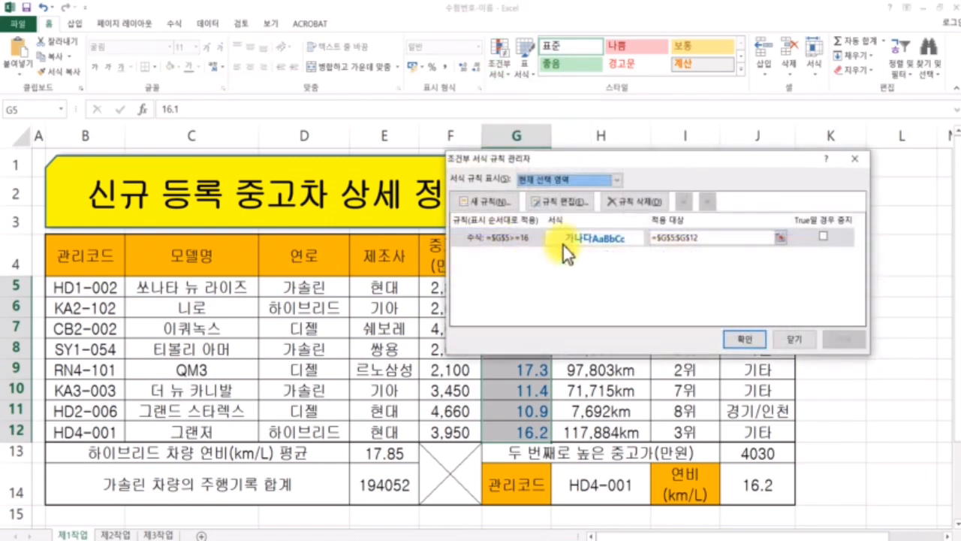
click(710, 236)
click(701, 237)
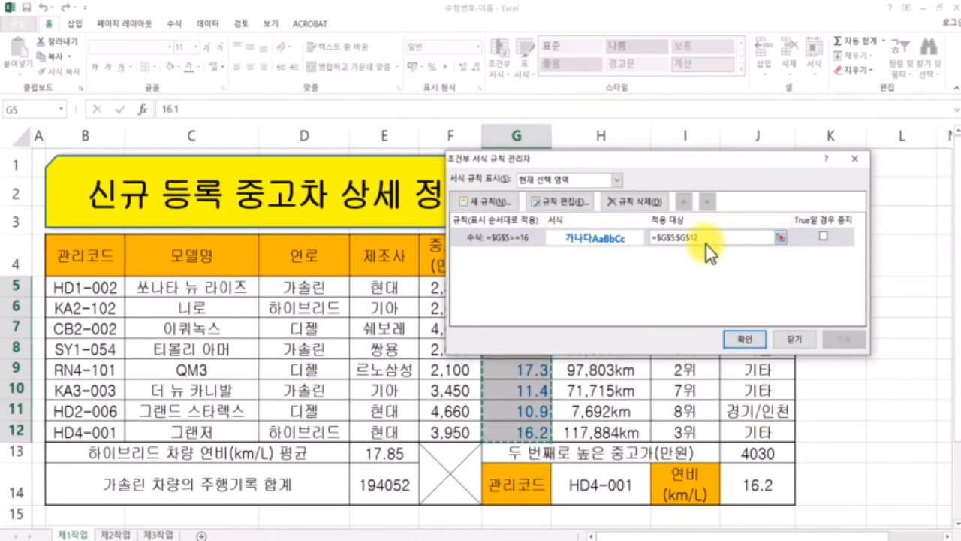
drag(663, 160, 770, 139)
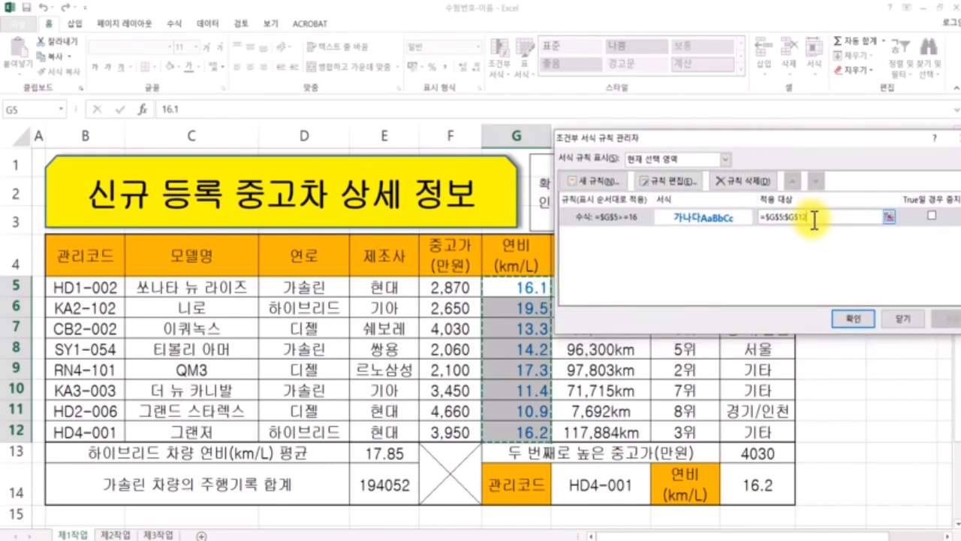
Step: Change the rule's applied range to =$G5 in the rule manager and confirm the change
key(BackSpace)
key(BackSpace)
key(BackSpace)
key(BackSpace)
key(BackSpace)
key(BackSpace)
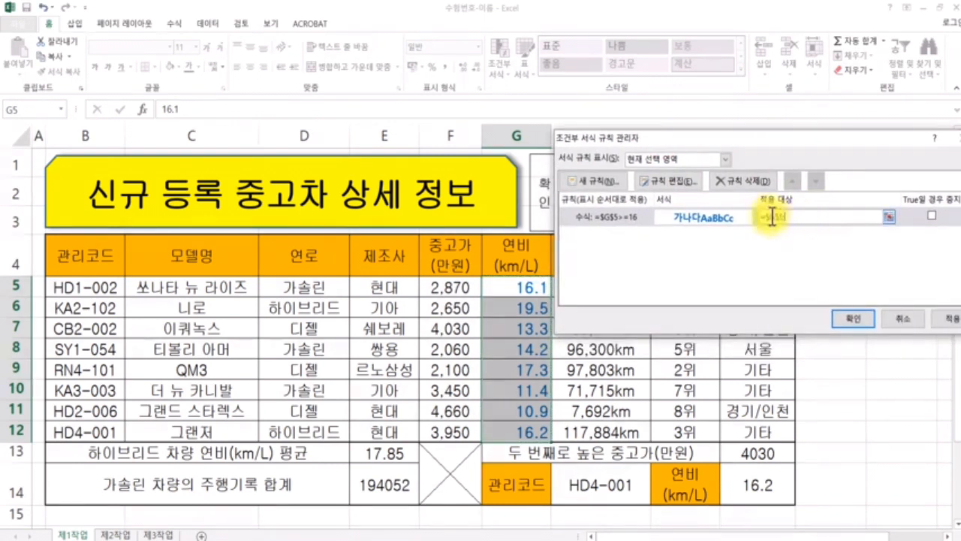
click(779, 218)
key(BackSpace)
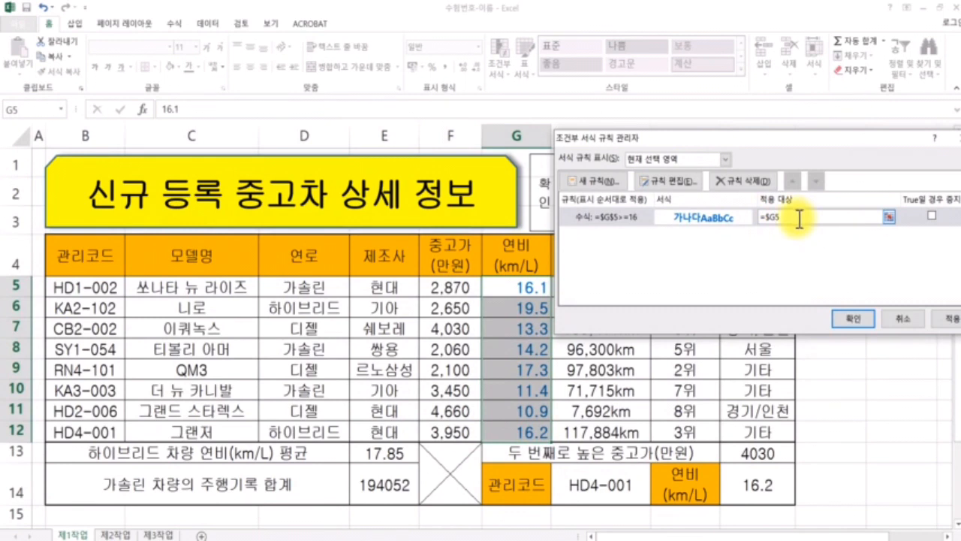
click(797, 217)
click(777, 218)
click(796, 216)
click(786, 219)
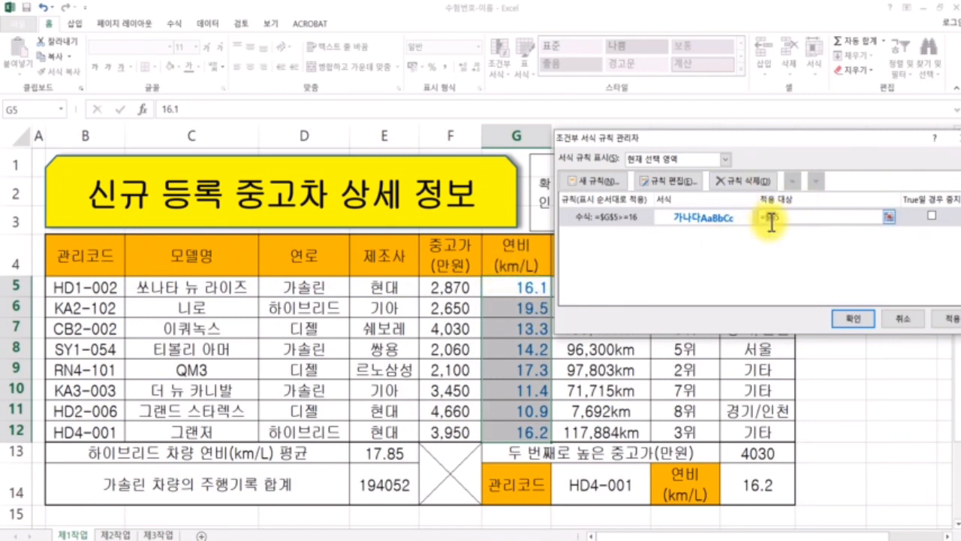
click(772, 219)
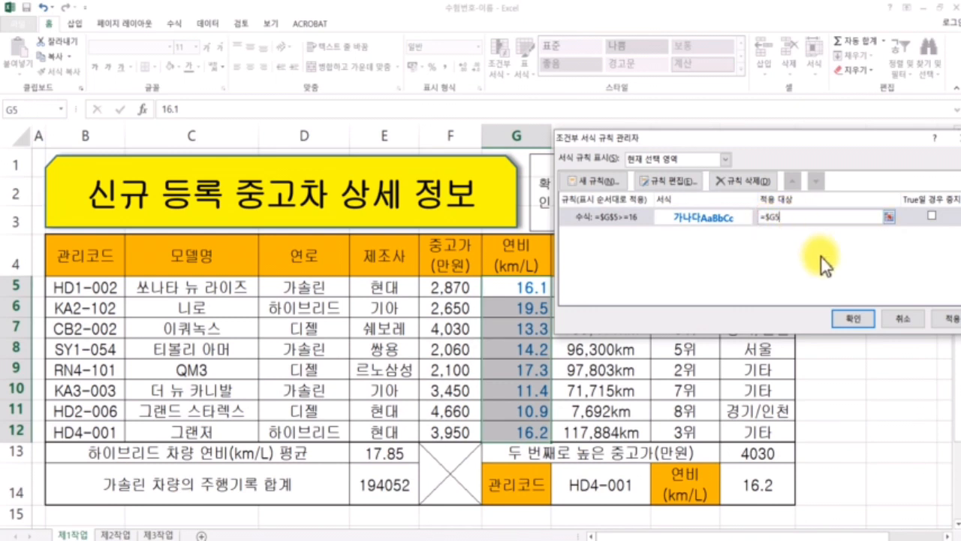
click(866, 312)
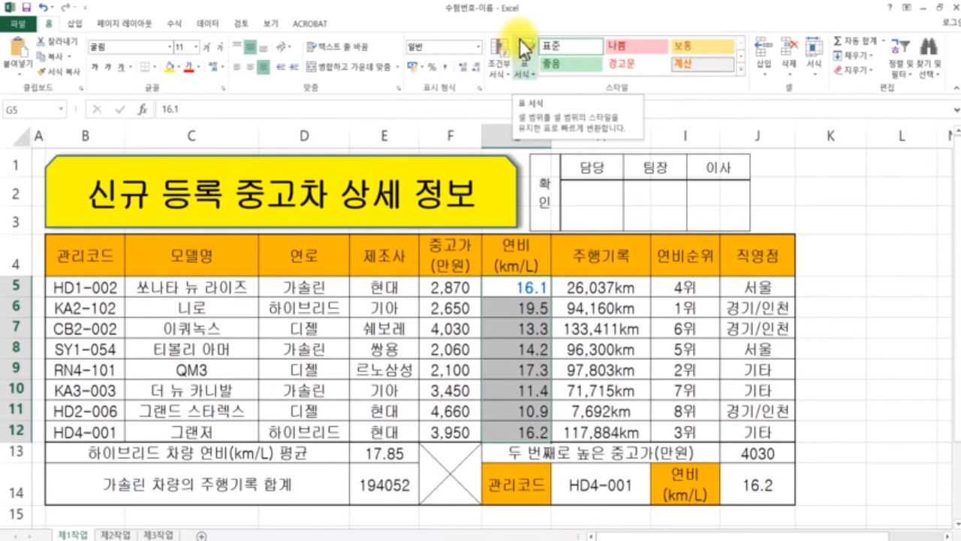
Step: Reopen the conditional formatting rule manager and try again to make the rule's applied range the mixed reference =$G5
click(493, 71)
mouse_move(527, 245)
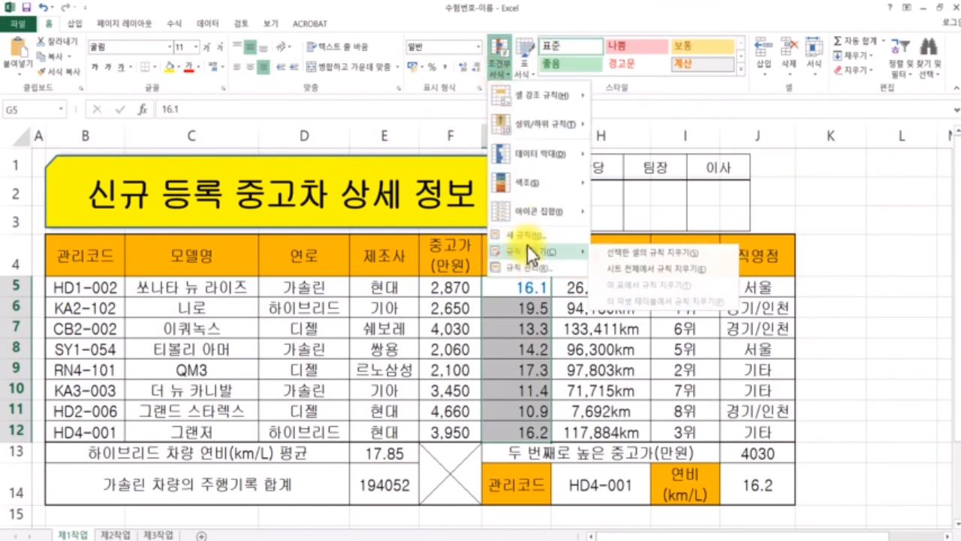
click(521, 266)
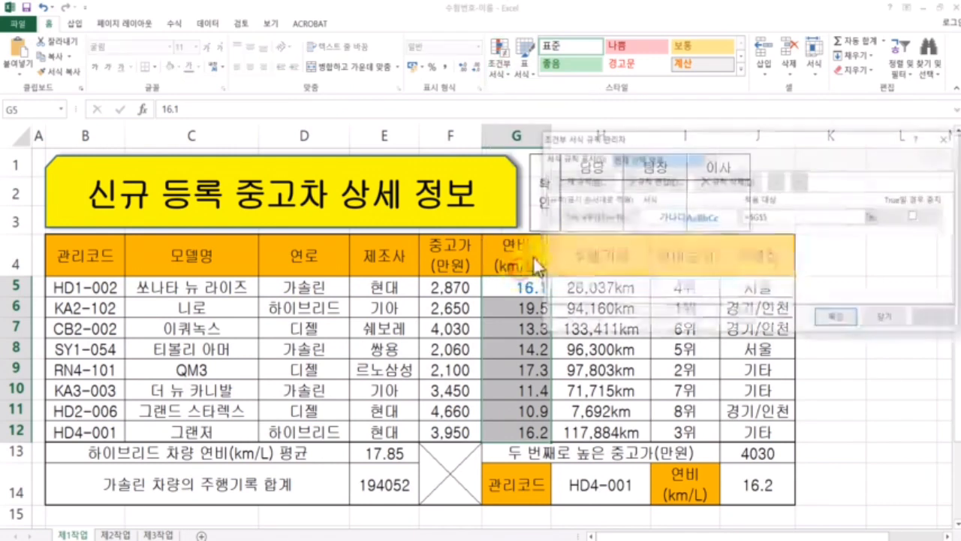
click(765, 217)
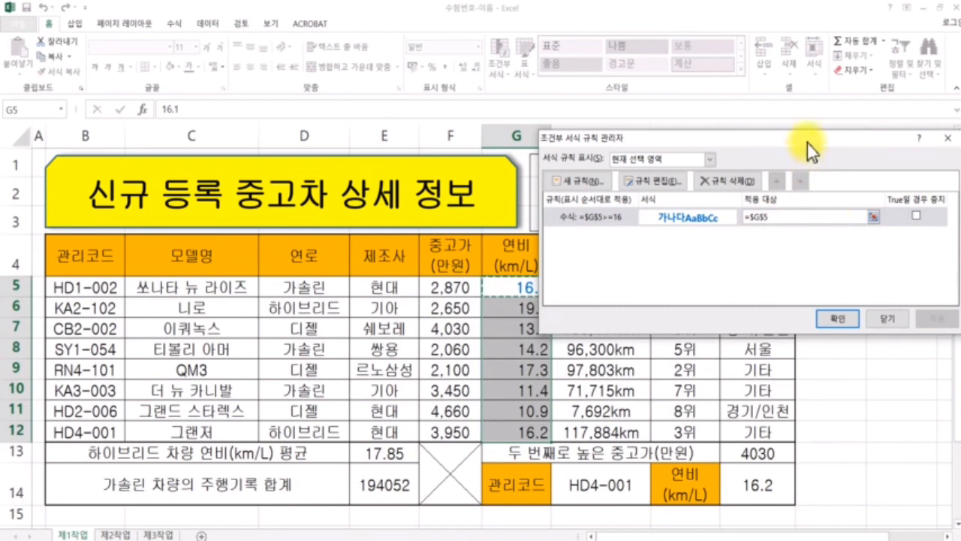
drag(808, 143, 770, 54)
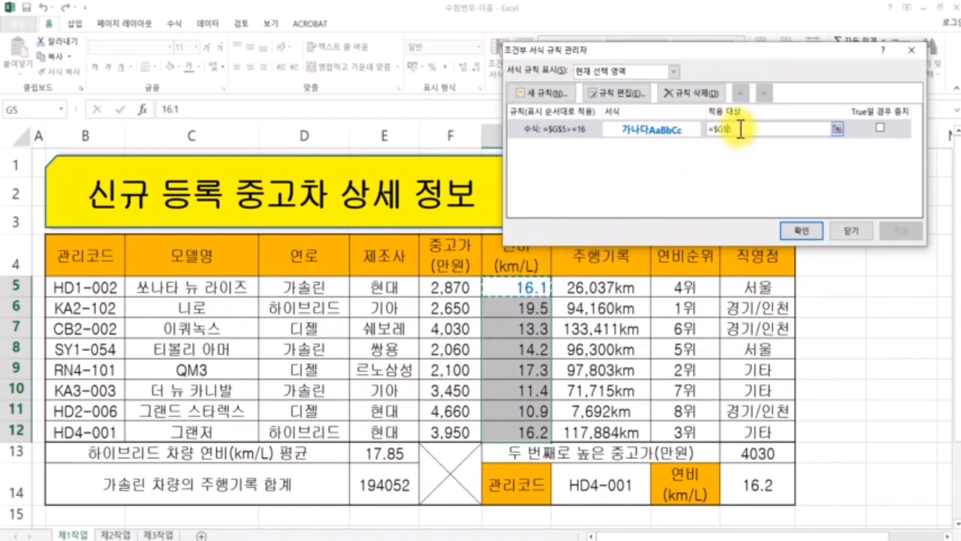
key(BackSpace)
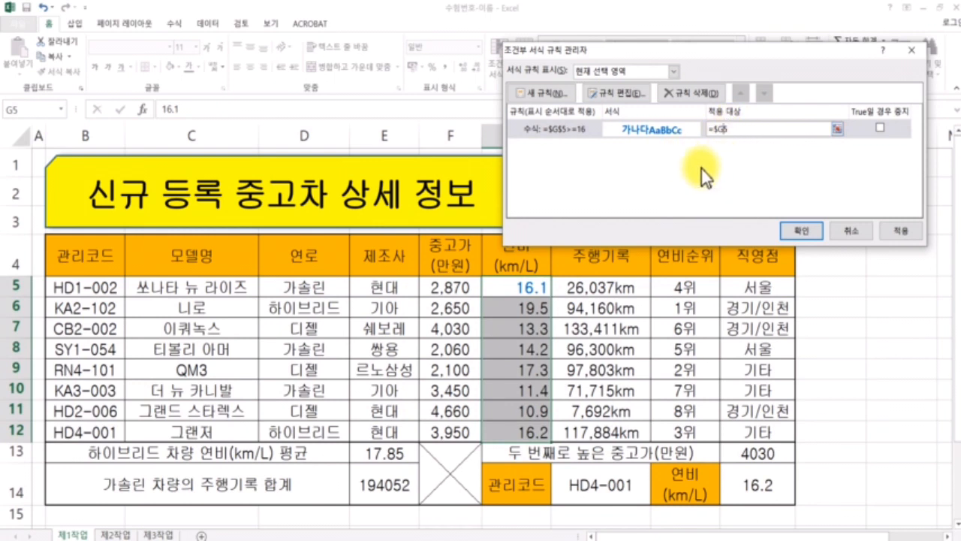
click(896, 229)
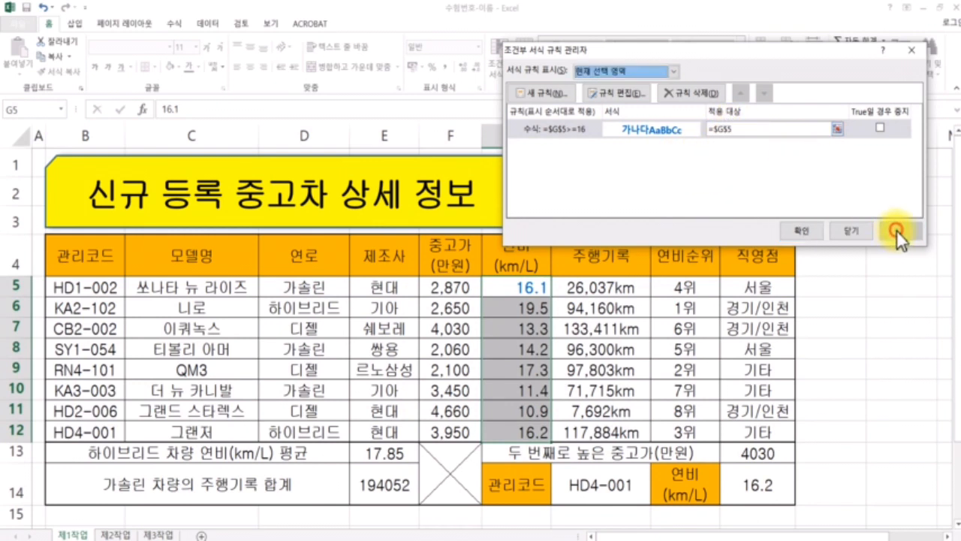
click(738, 129)
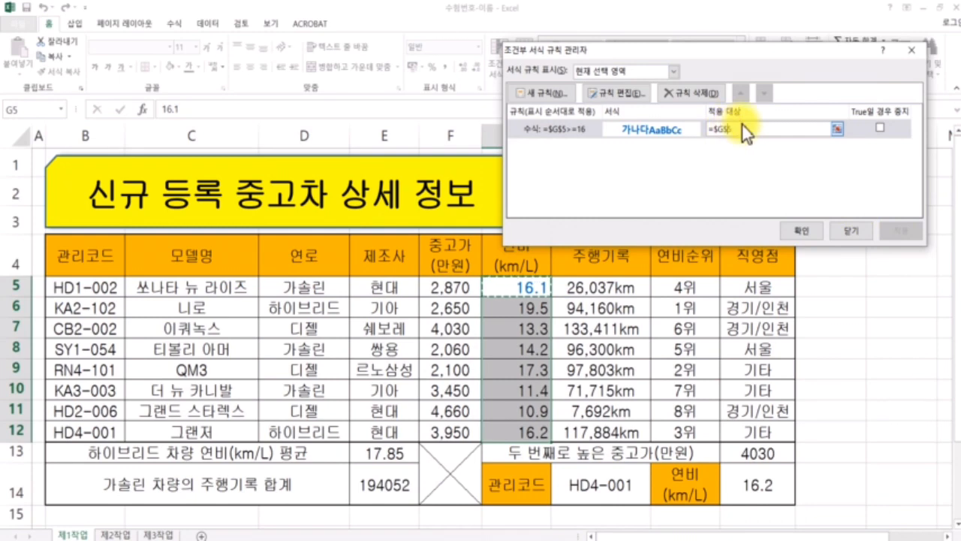
key(F4)
key(F4)
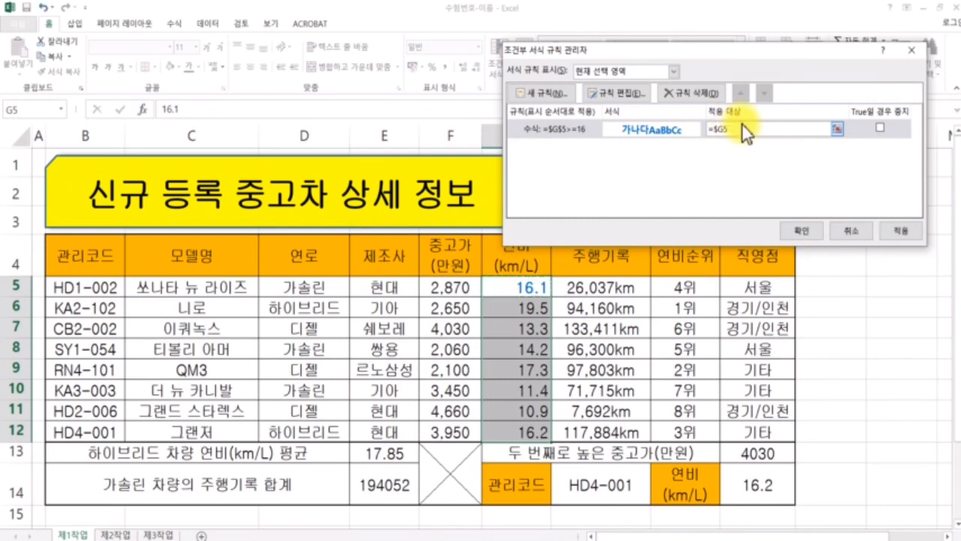
Step: Edit the rule's formula to =$G5>=16, set its applied range to =$G5, and confirm the rule manager
click(549, 130)
double_click(551, 133)
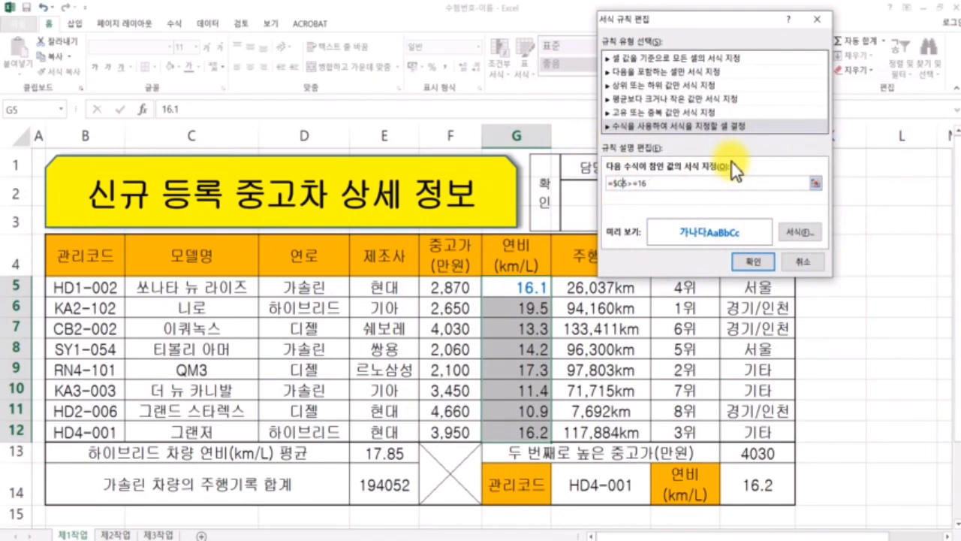
click(750, 262)
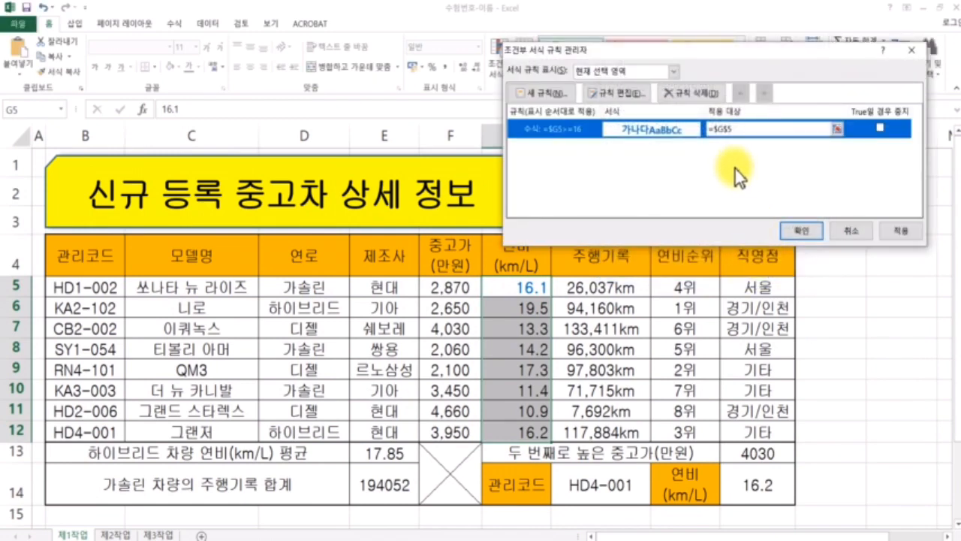
click(723, 129)
key(Delete)
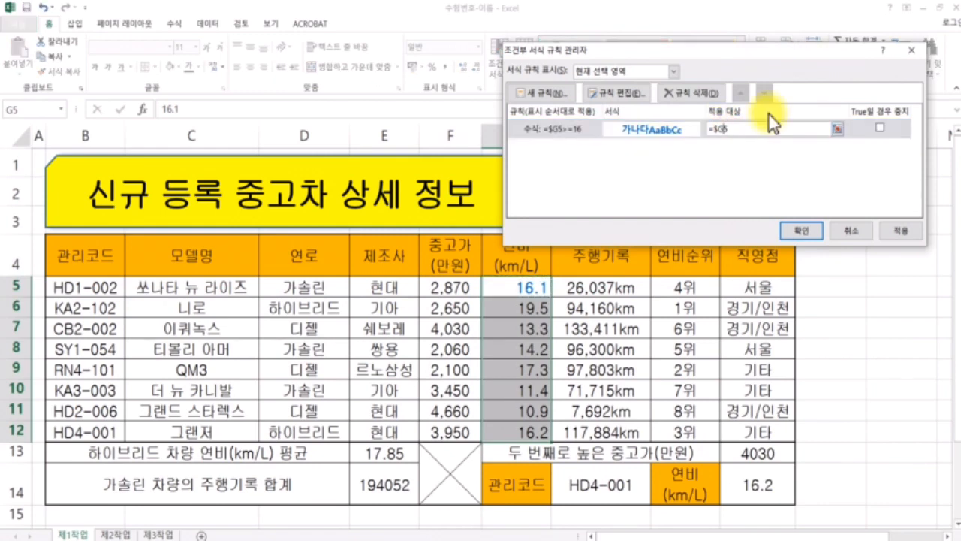
click(800, 230)
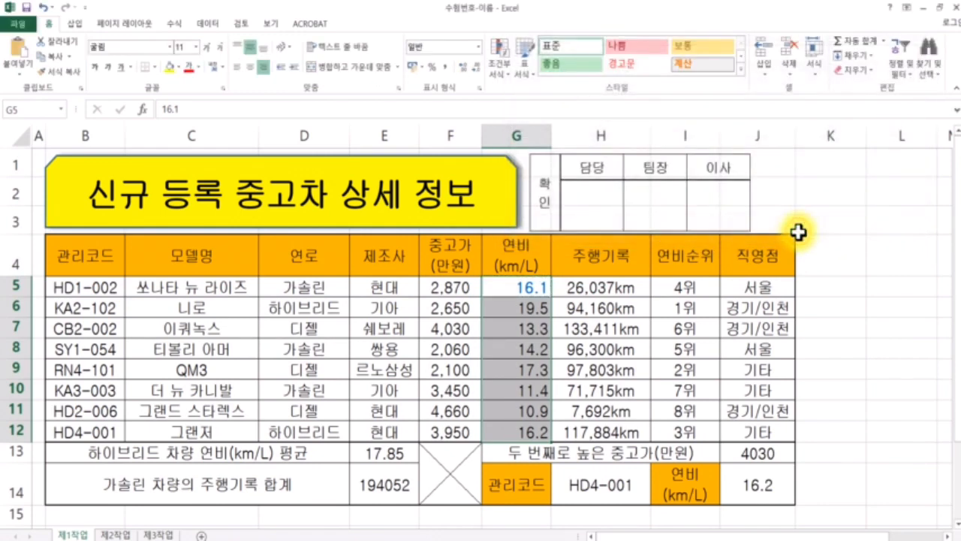
Step: Set the rule's applied range to all the fuel efficiency cells, =$G$5:$G$12, in the rule manager and confirm it
click(500, 66)
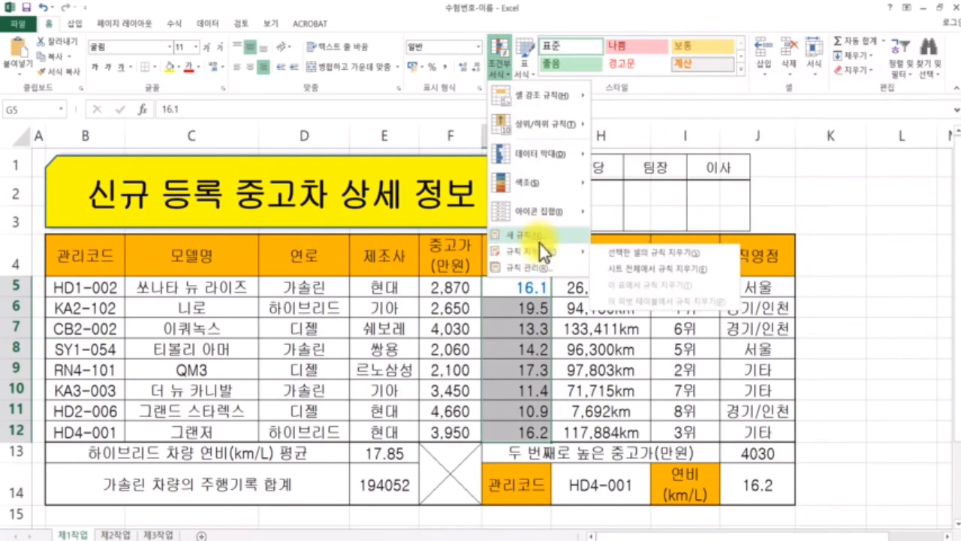
click(539, 267)
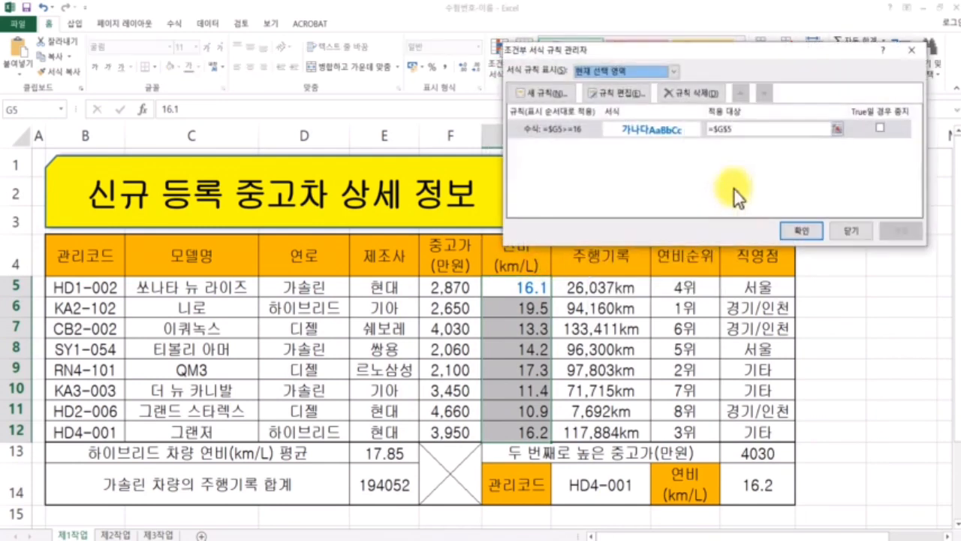
click(727, 129)
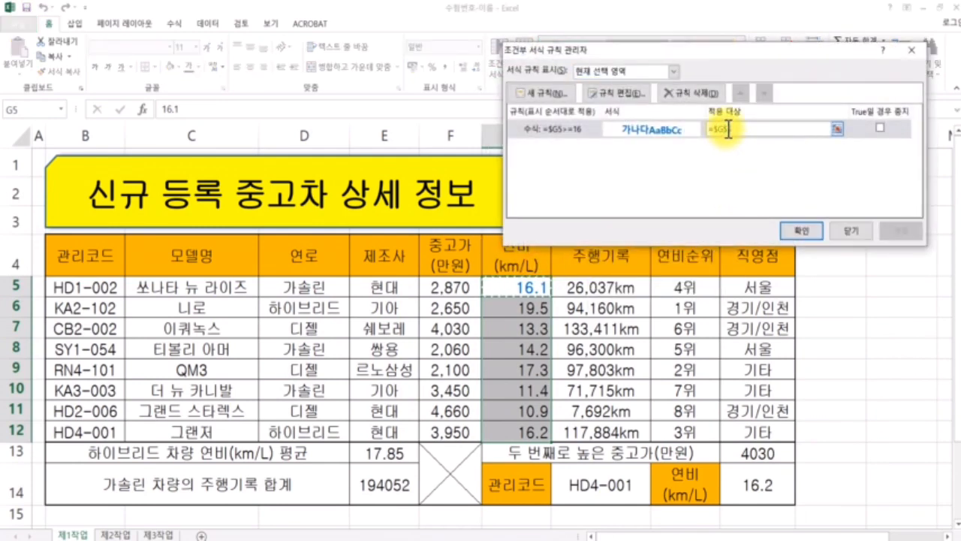
key(BackSpace)
key(BackSpace)
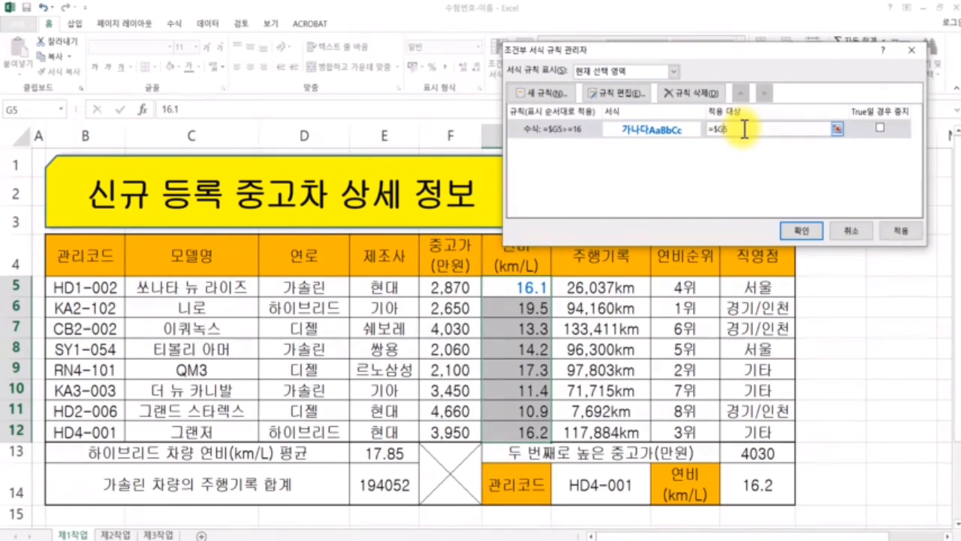
drag(750, 129, 701, 133)
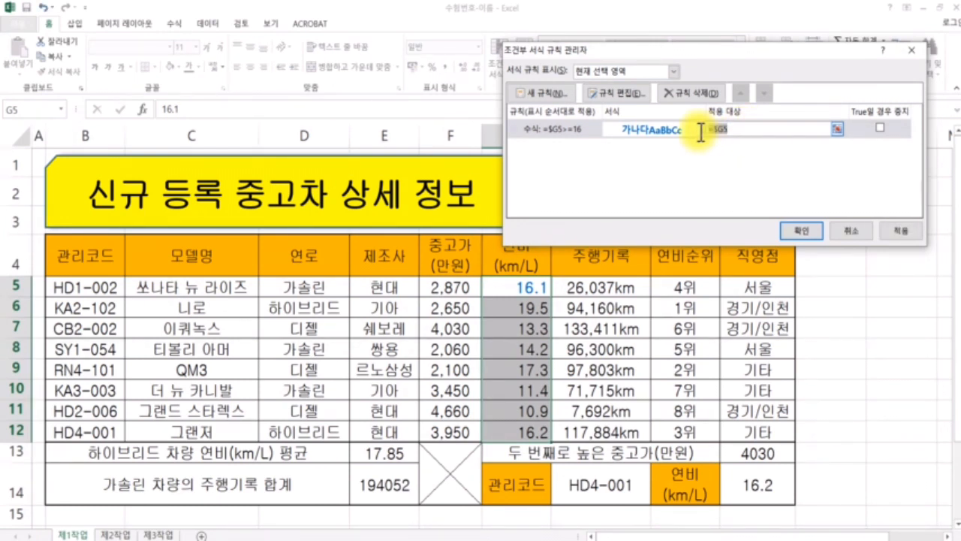
drag(522, 284, 525, 432)
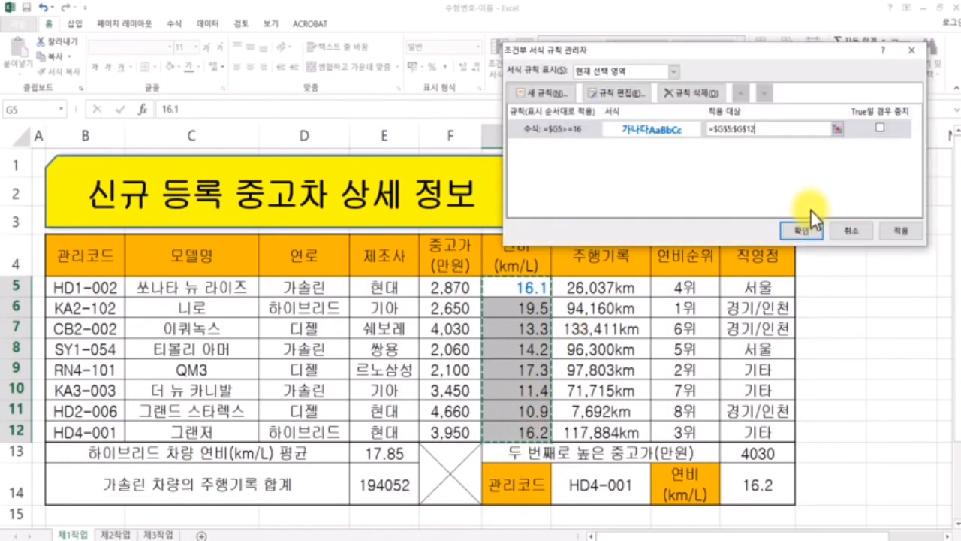
click(809, 229)
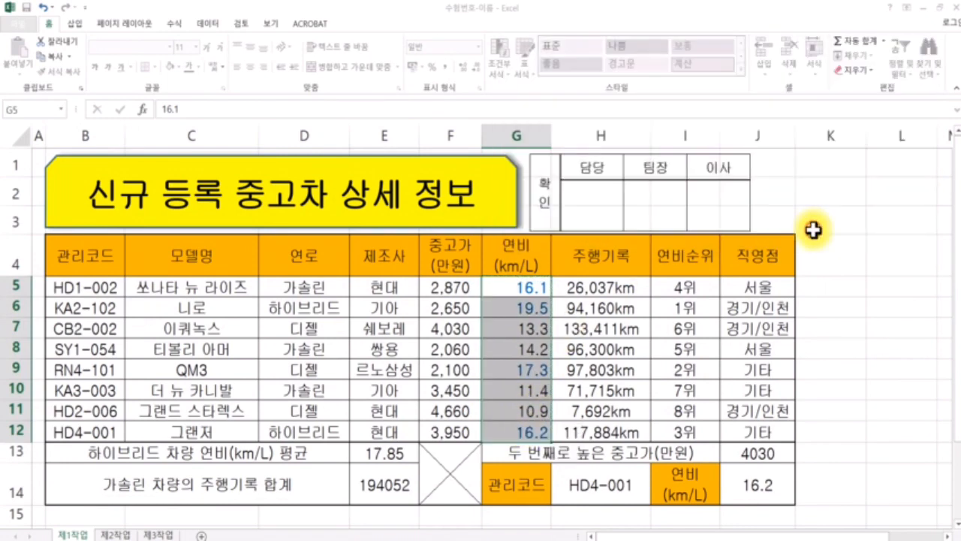
Step: Review the rule's formula and applied range in the rule manager, close it, and check the formatting in the fuel efficiency column
click(500, 64)
click(533, 266)
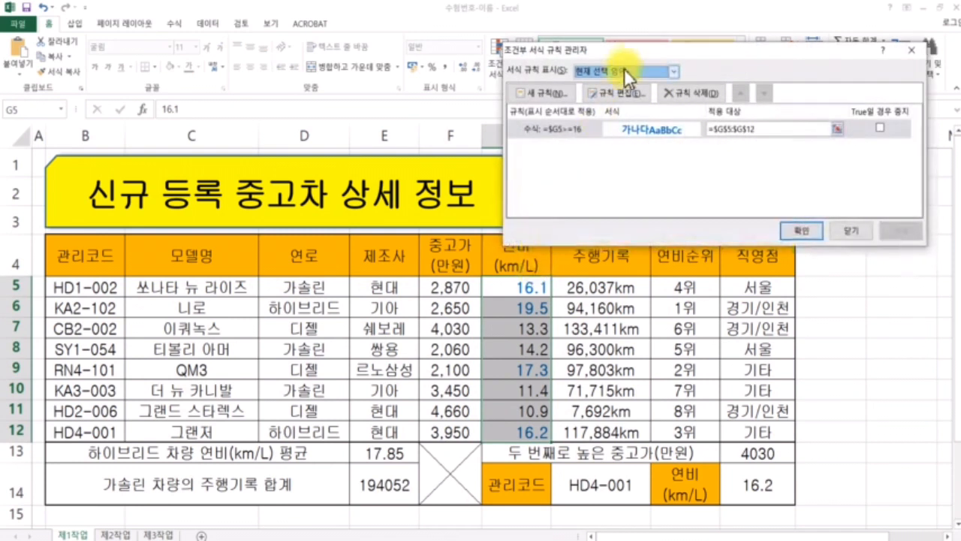
drag(637, 49, 706, 88)
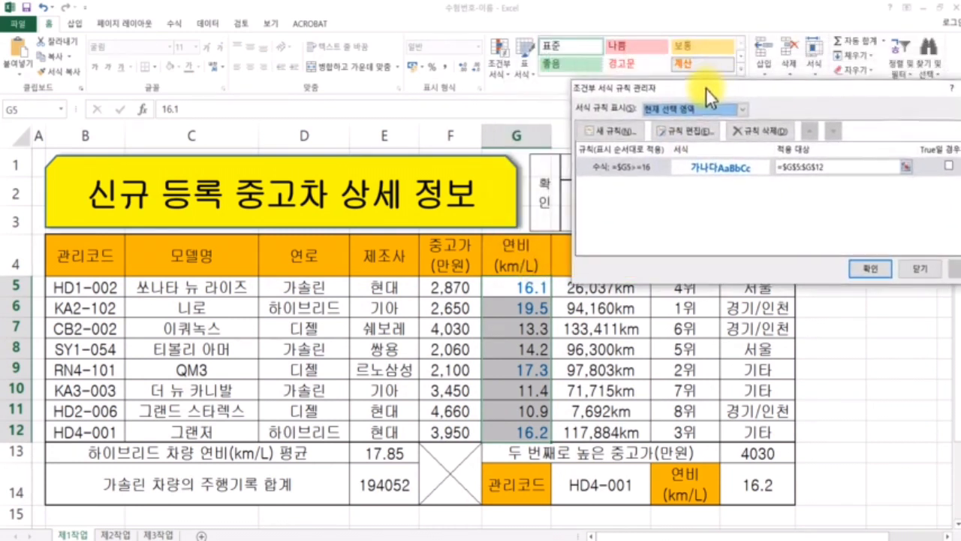
click(624, 170)
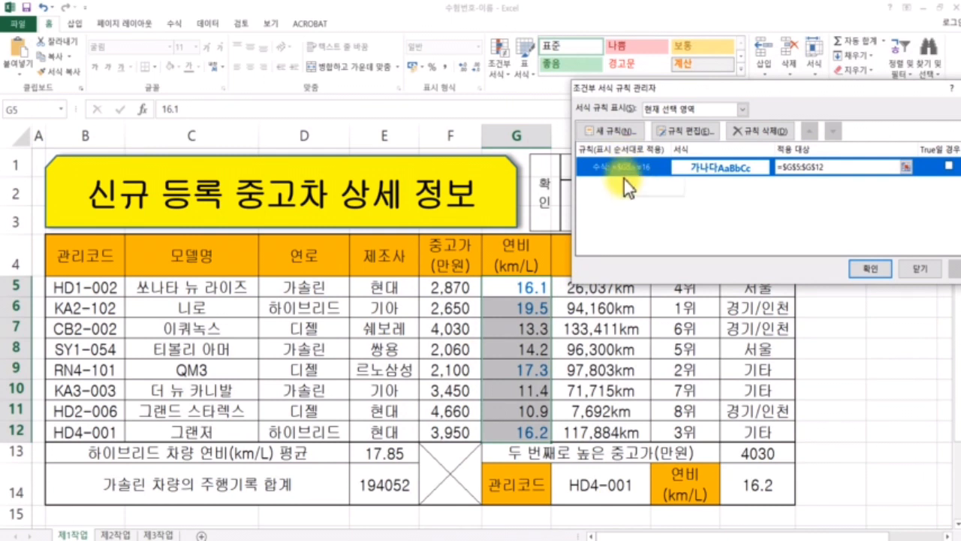
click(833, 167)
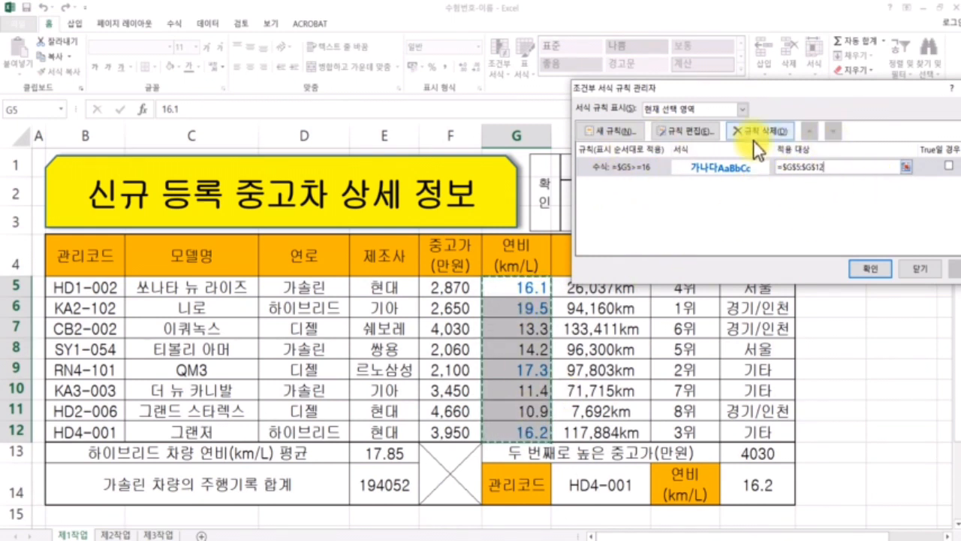
drag(789, 97, 771, 130)
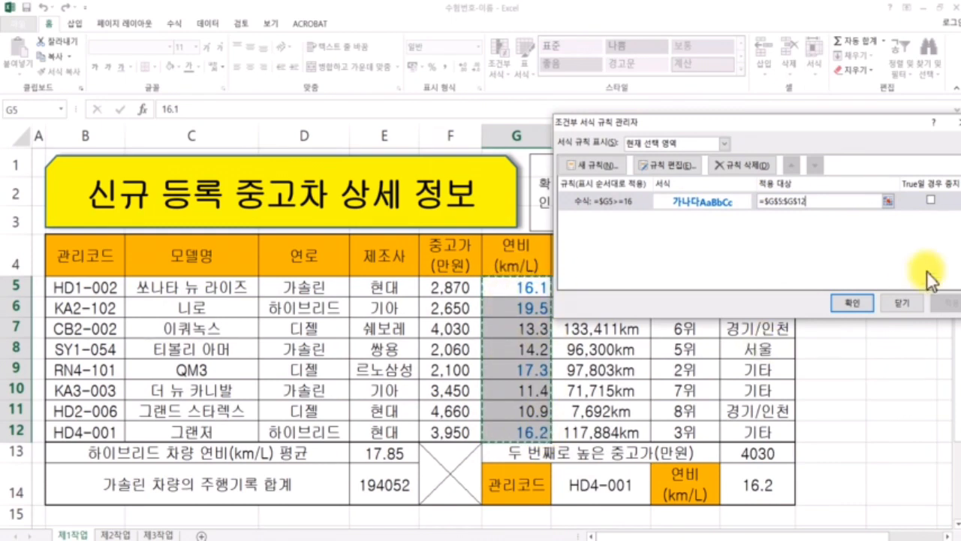
click(862, 302)
click(685, 307)
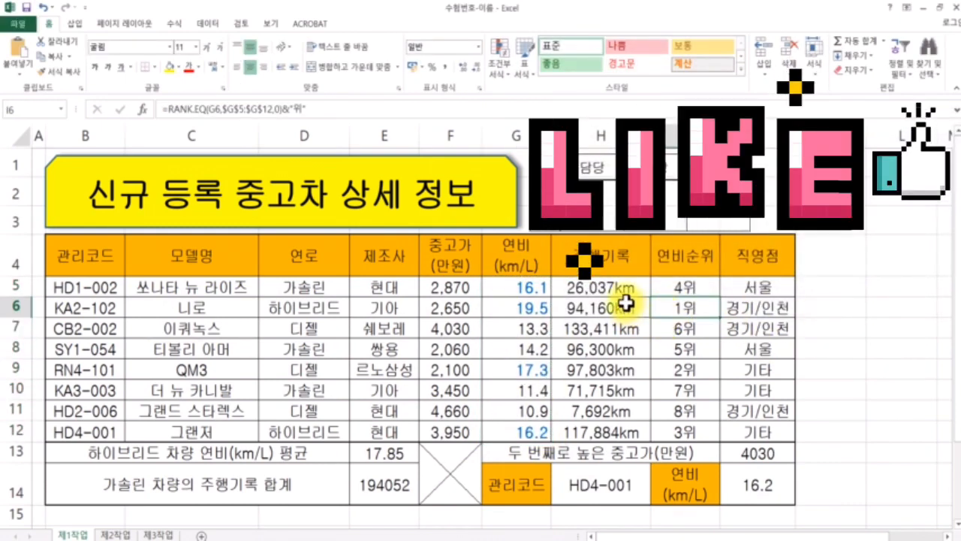
click(534, 369)
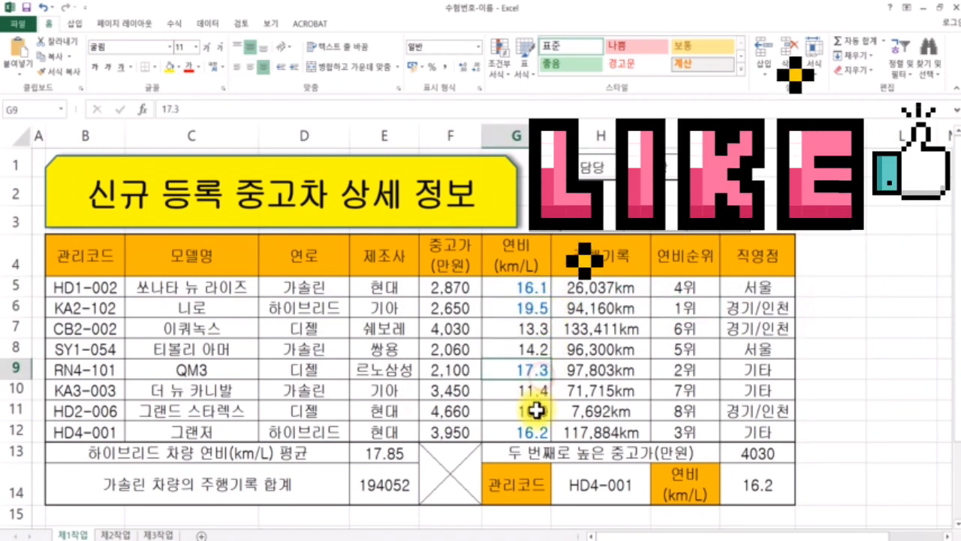